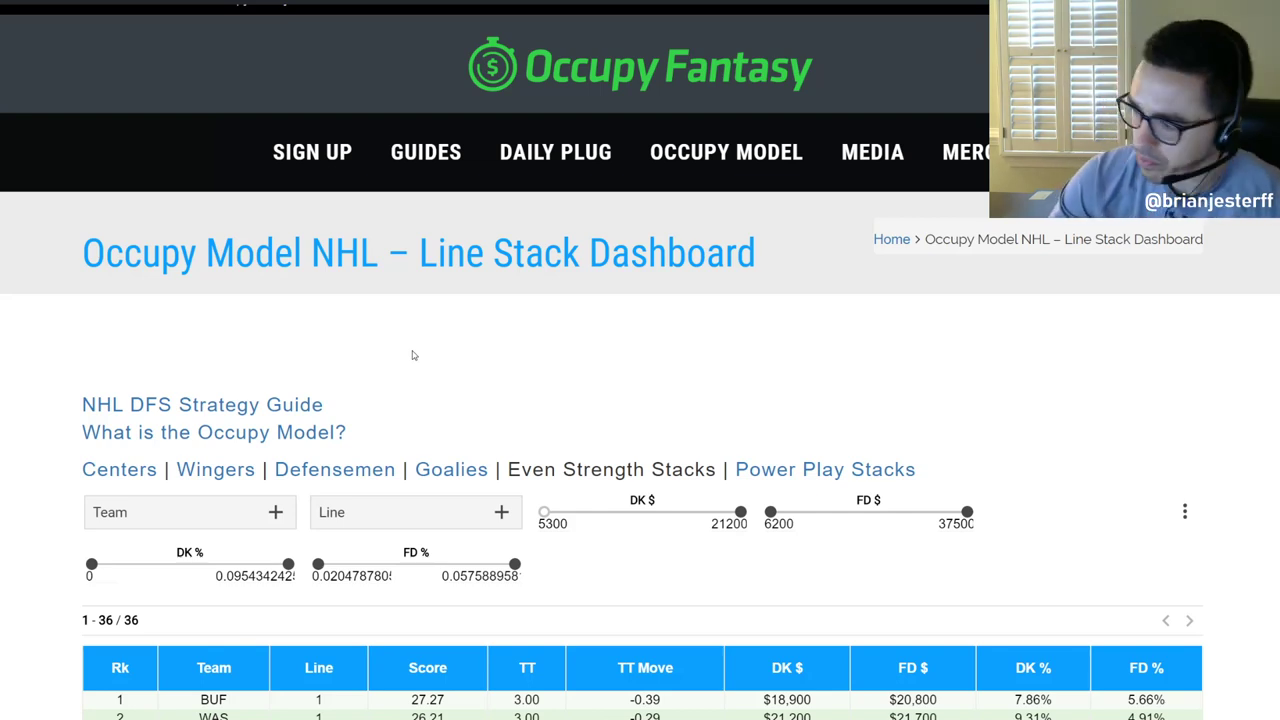
Sort the Occupy Model goalie table by opponent team total, highest first.
{"action": "scroll", "coordinate": [500, 371], "scroll_direction": "down", "scroll_amount": 1}
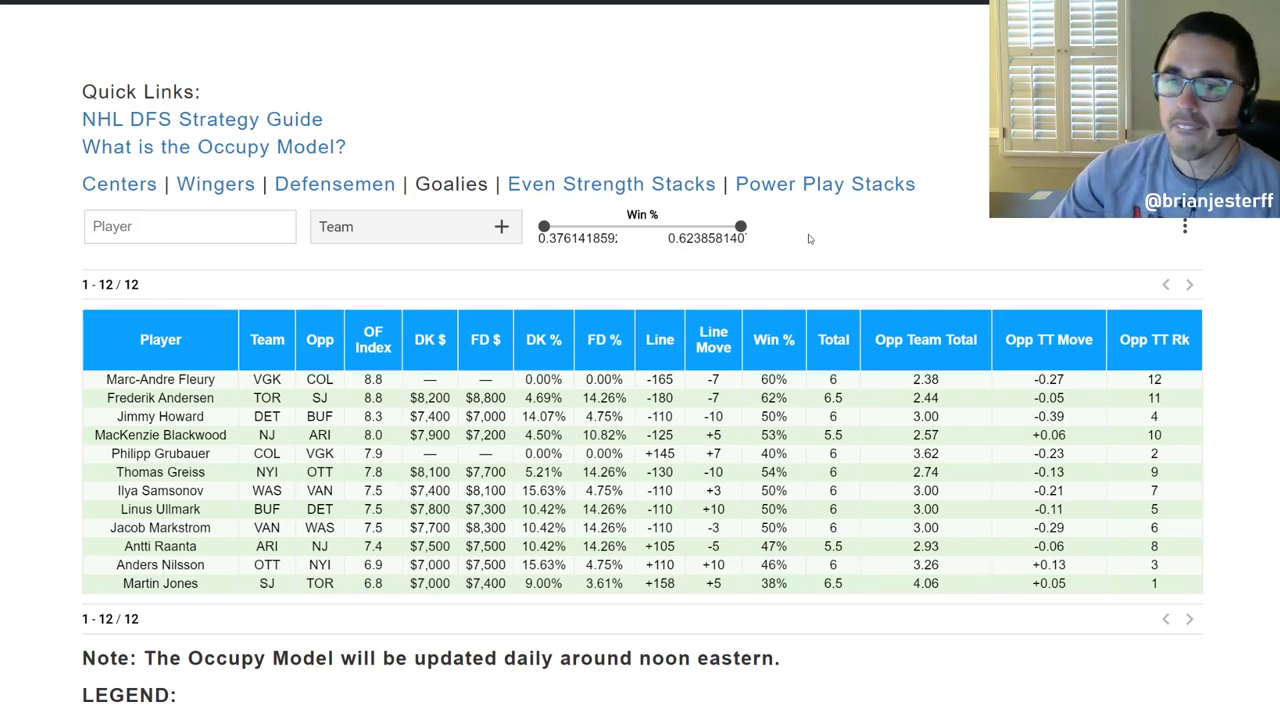
{"action": "left_click", "coordinate": [937, 348]}
{"action": "left_click", "coordinate": [937, 348]}
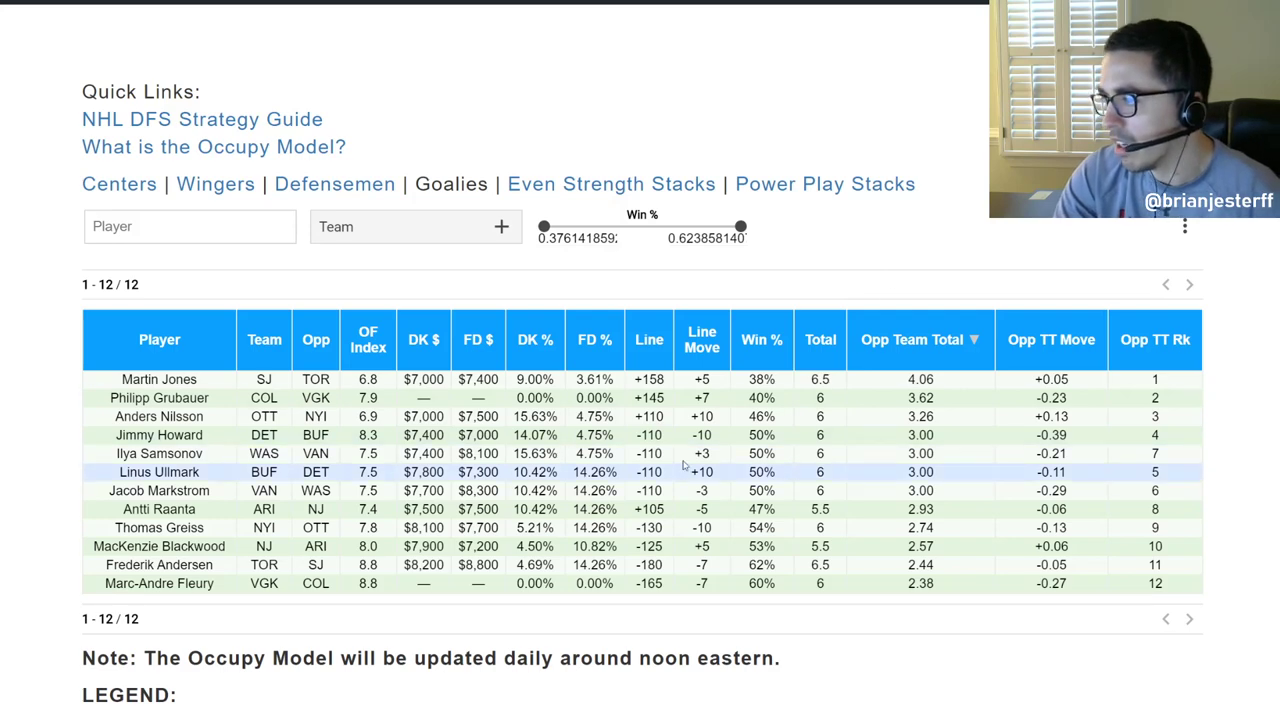
Compare the goalies by sorting on OF Index and on betting line, ending with OF Index from highest to lowest.
{"action": "left_click", "coordinate": [379, 364]}
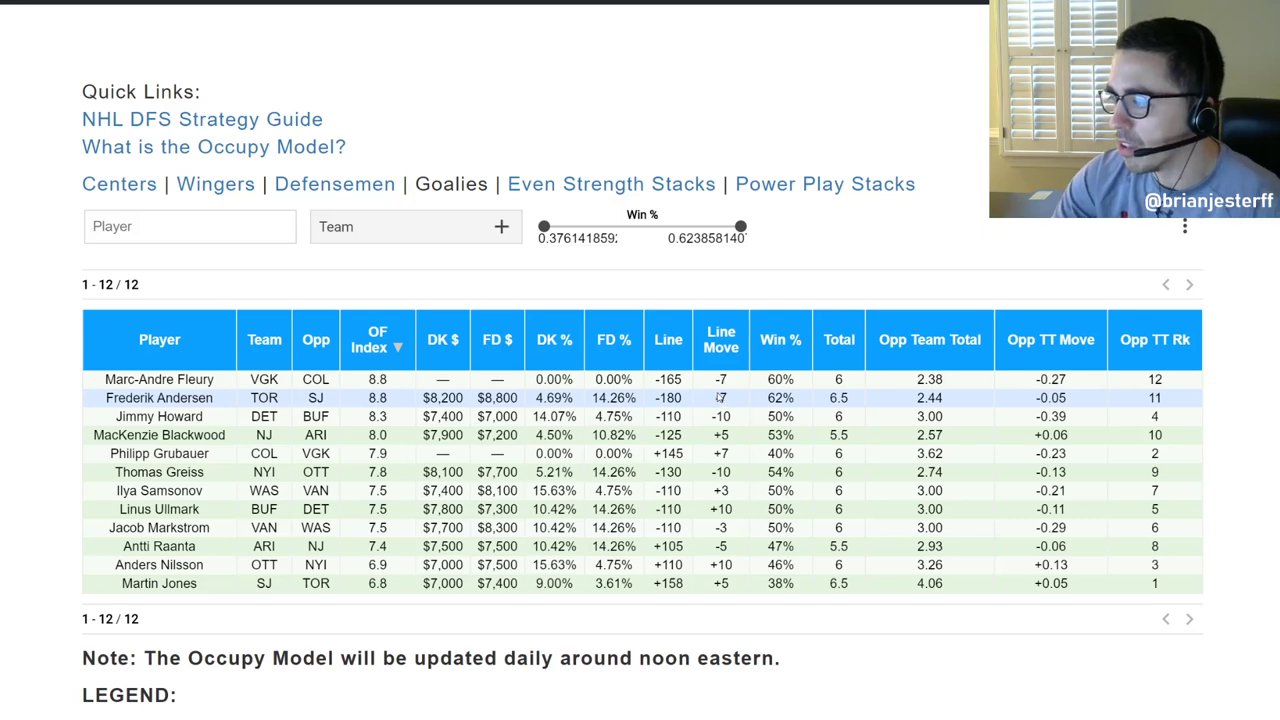
{"action": "left_click", "coordinate": [688, 352]}
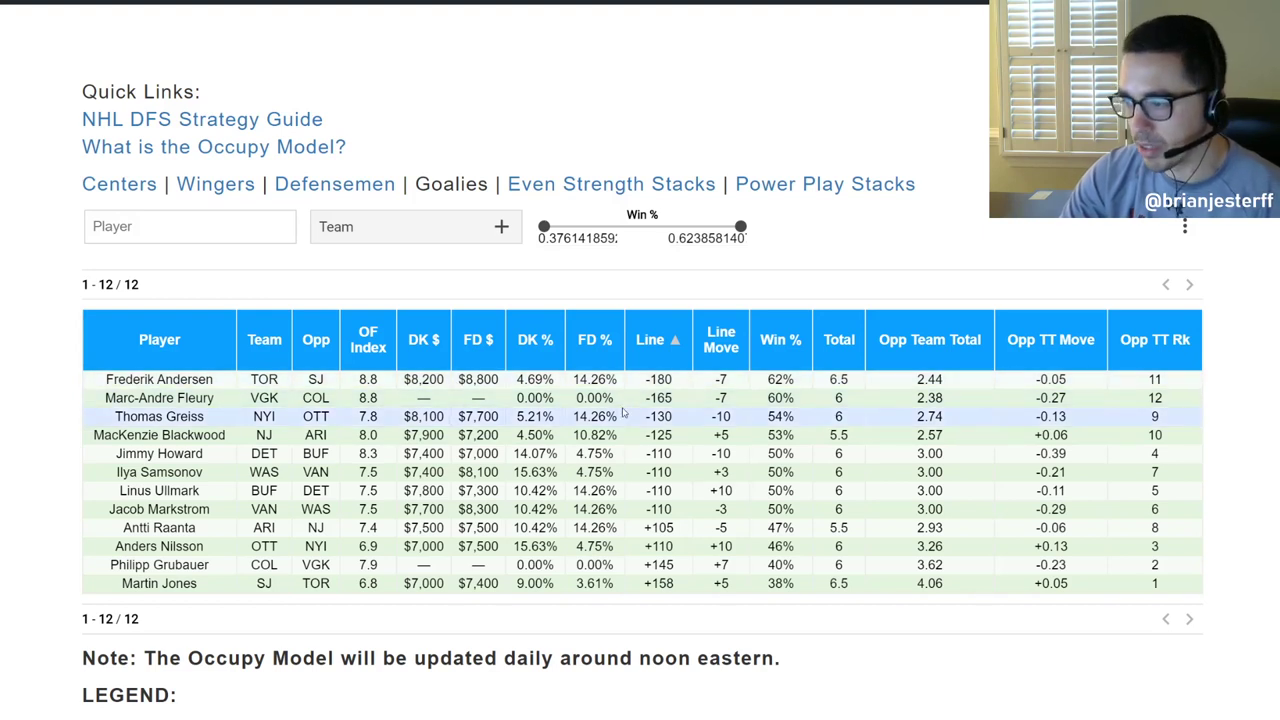
{"action": "left_click", "coordinate": [368, 358]}
{"action": "left_click", "coordinate": [370, 355]}
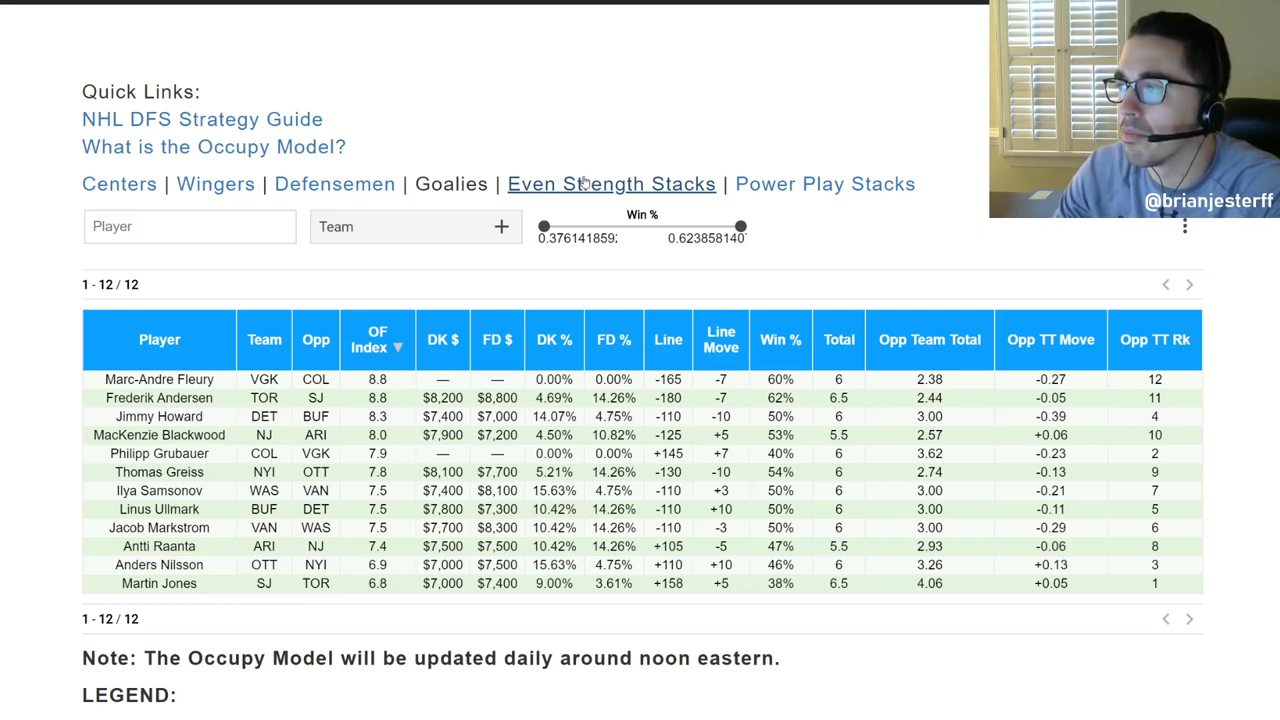
Open the Even Strength Stacks dashboard and review the ranked team lines.
{"action": "left_click", "coordinate": [587, 181]}
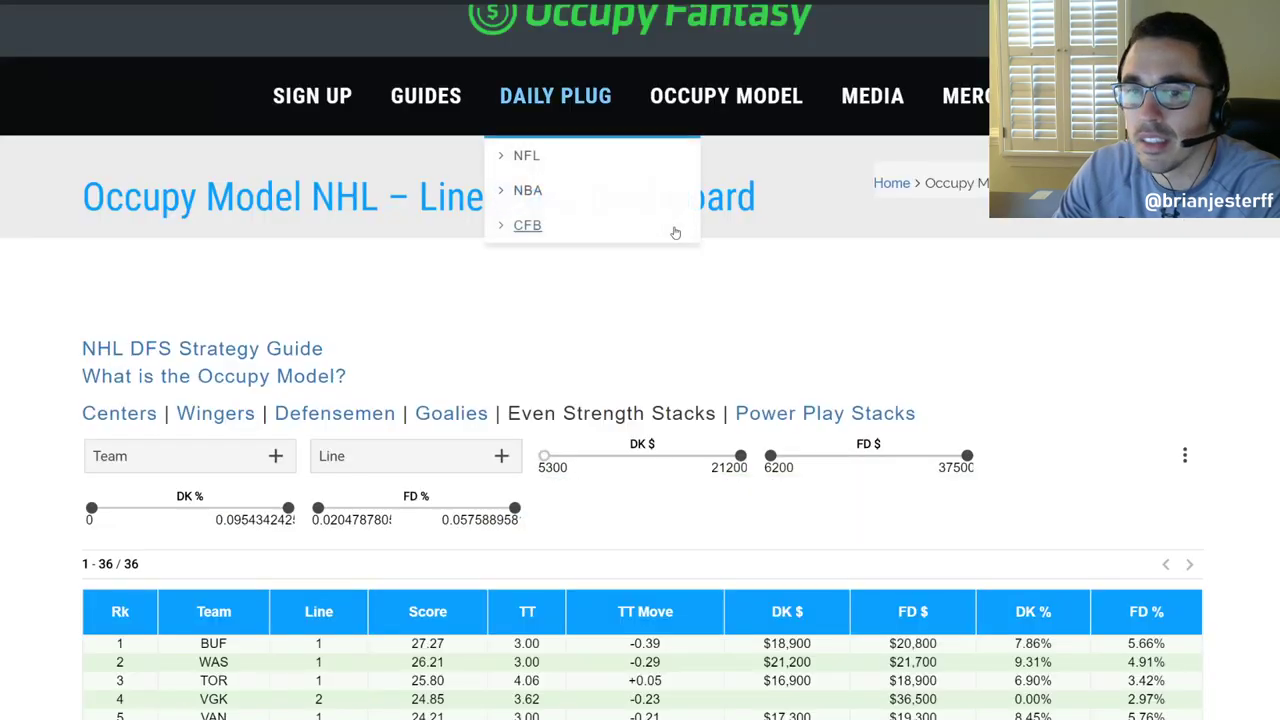
{"action": "scroll", "coordinate": [666, 274], "scroll_direction": "down", "scroll_amount": 3}
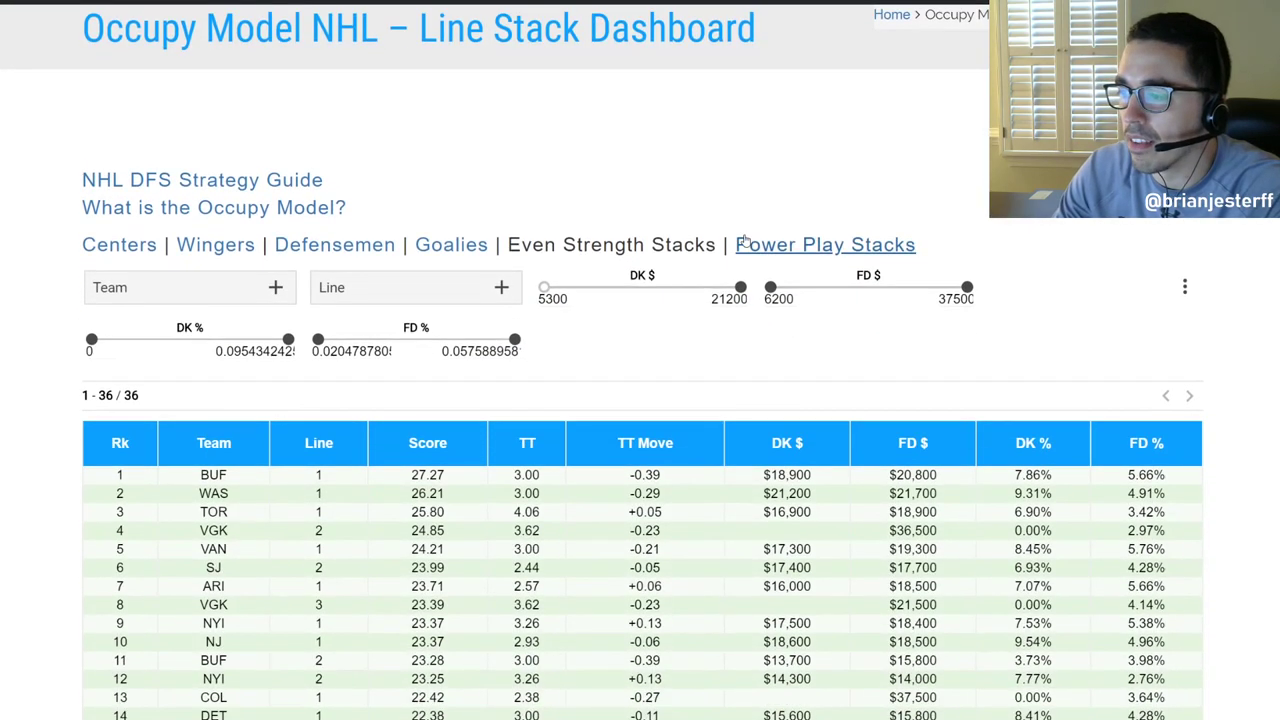
{"action": "scroll", "coordinate": [745, 240], "scroll_direction": "down", "scroll_amount": 2}
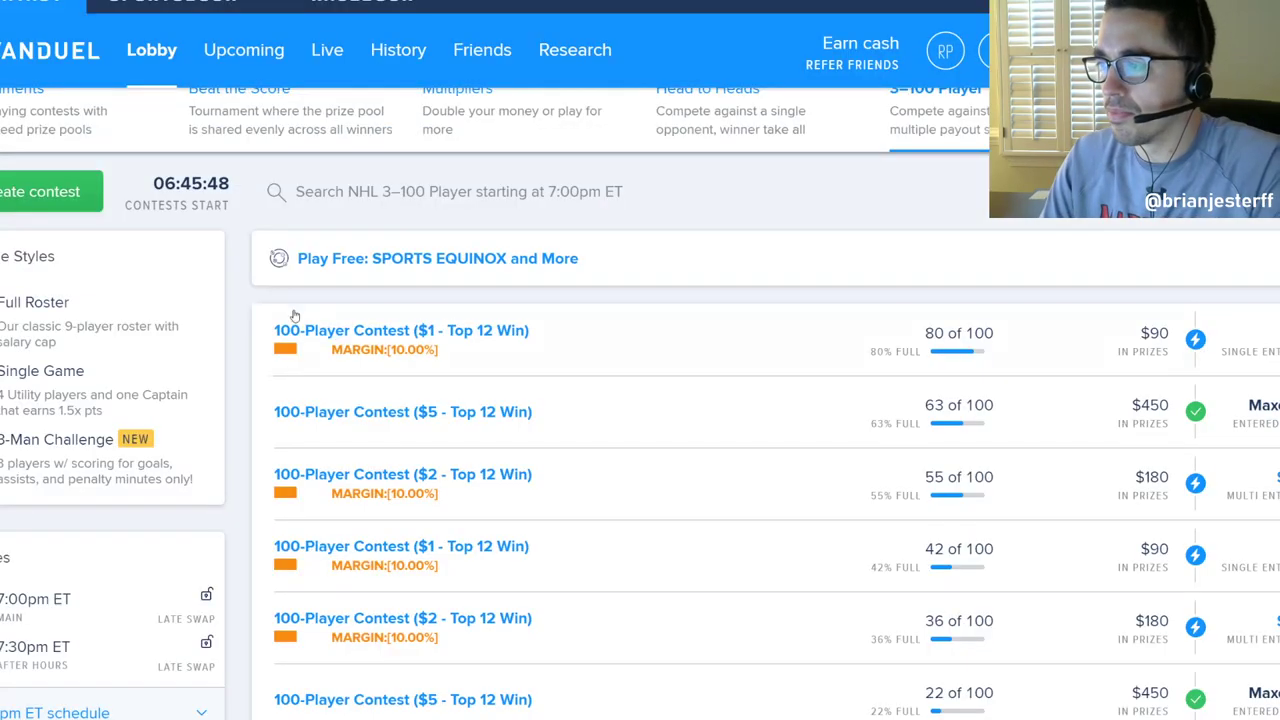
In the FanDuel lobby, review the NHL 3–100 Player contests and list the NHL Multipliers contests.
{"action": "scroll", "coordinate": [297, 320], "scroll_direction": "down", "scroll_amount": 1}
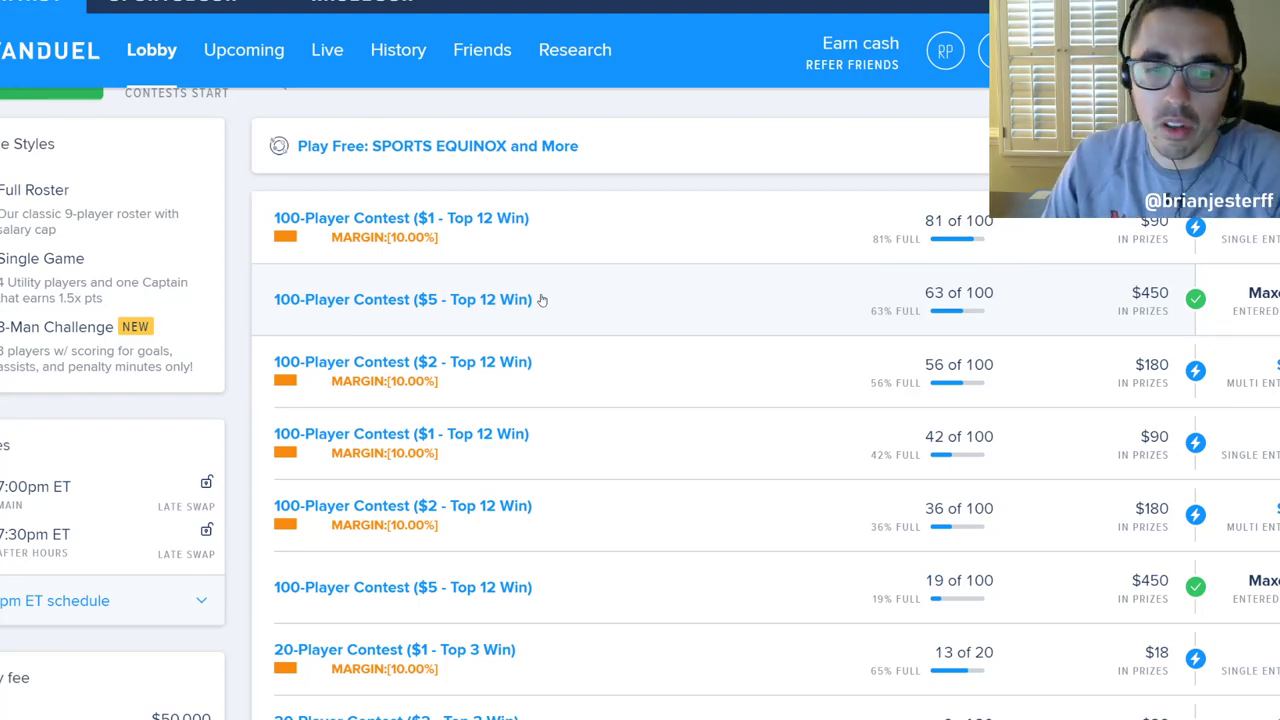
{"action": "scroll", "coordinate": [541, 299], "scroll_direction": "up", "scroll_amount": 3}
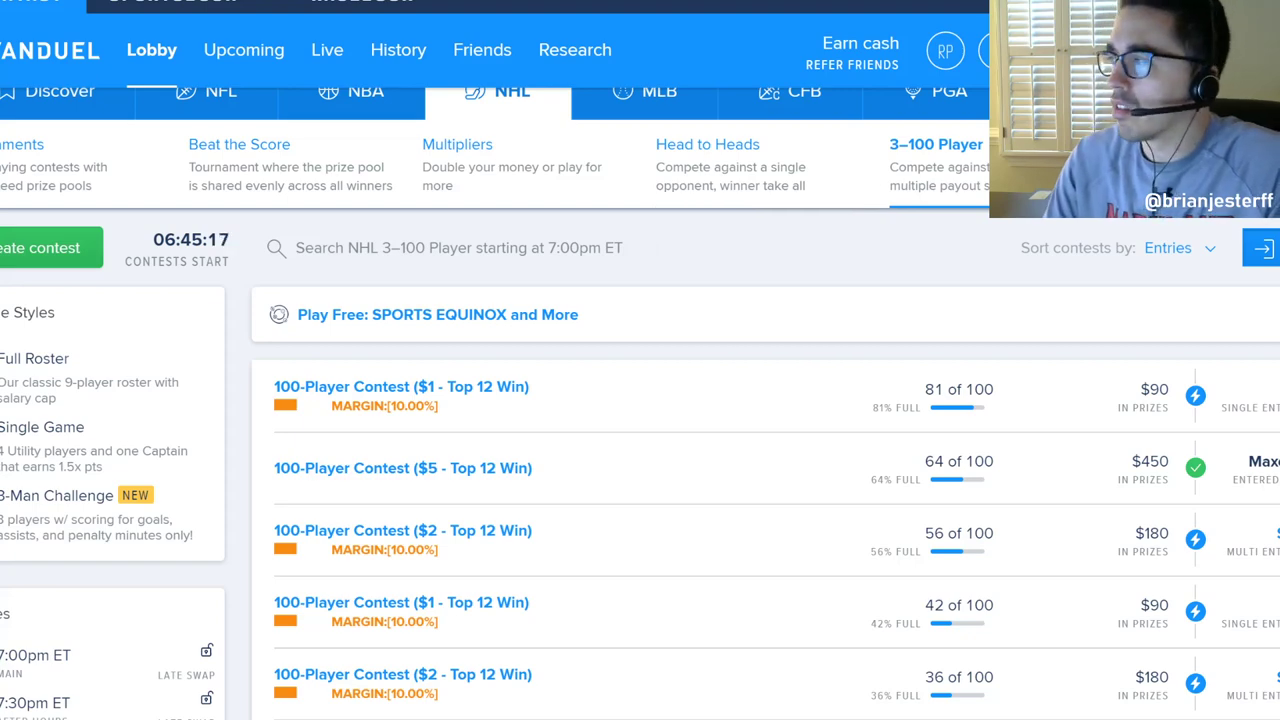
{"action": "scroll", "coordinate": [966, 193], "scroll_direction": "up", "scroll_amount": 3}
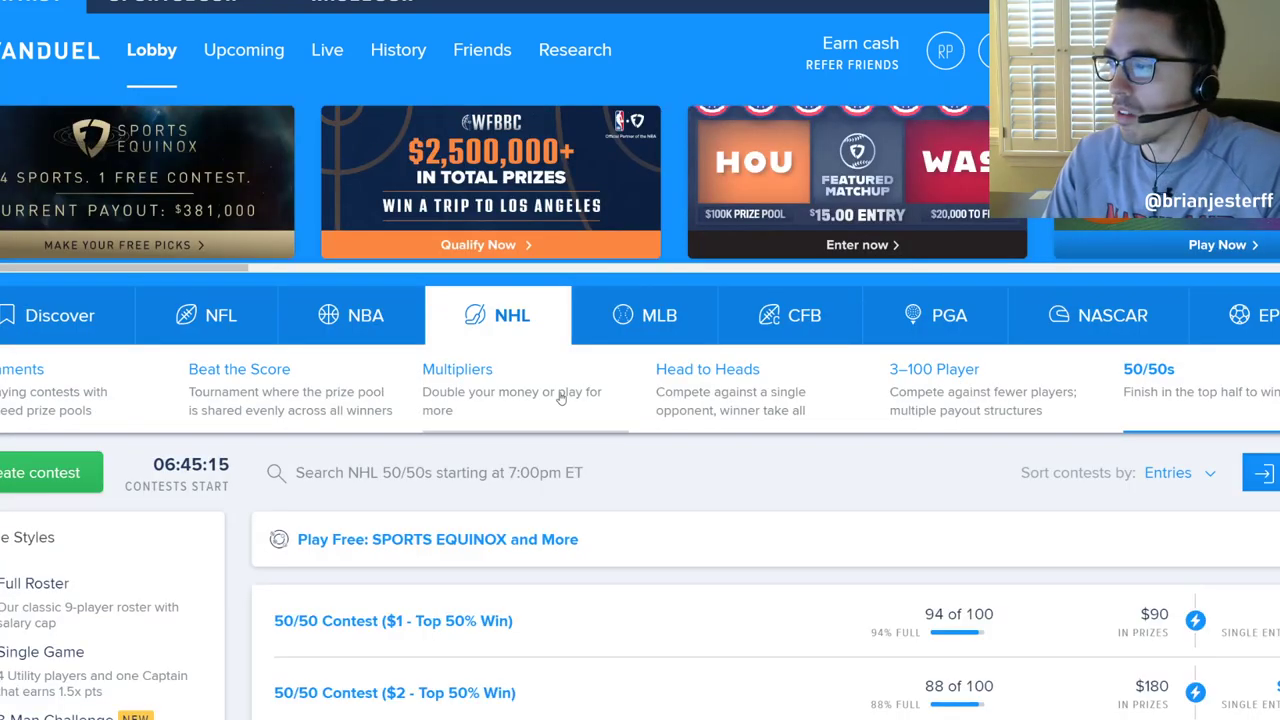
{"action": "left_click", "coordinate": [566, 420]}
{"action": "scroll", "coordinate": [688, 491], "scroll_direction": "down", "scroll_amount": 3}
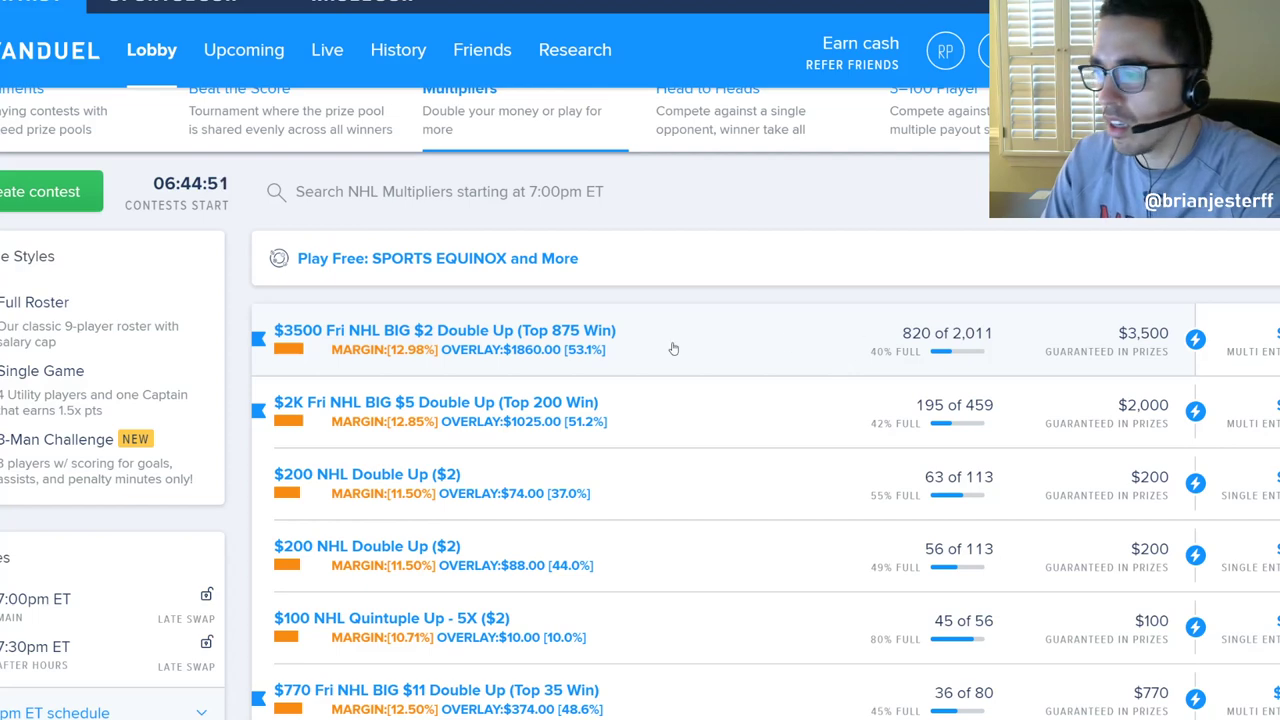
Check the entry limit in the details of the $3500 Fri NHL BIG $2 Double Up contest and close them.
{"action": "left_click", "coordinate": [588, 352]}
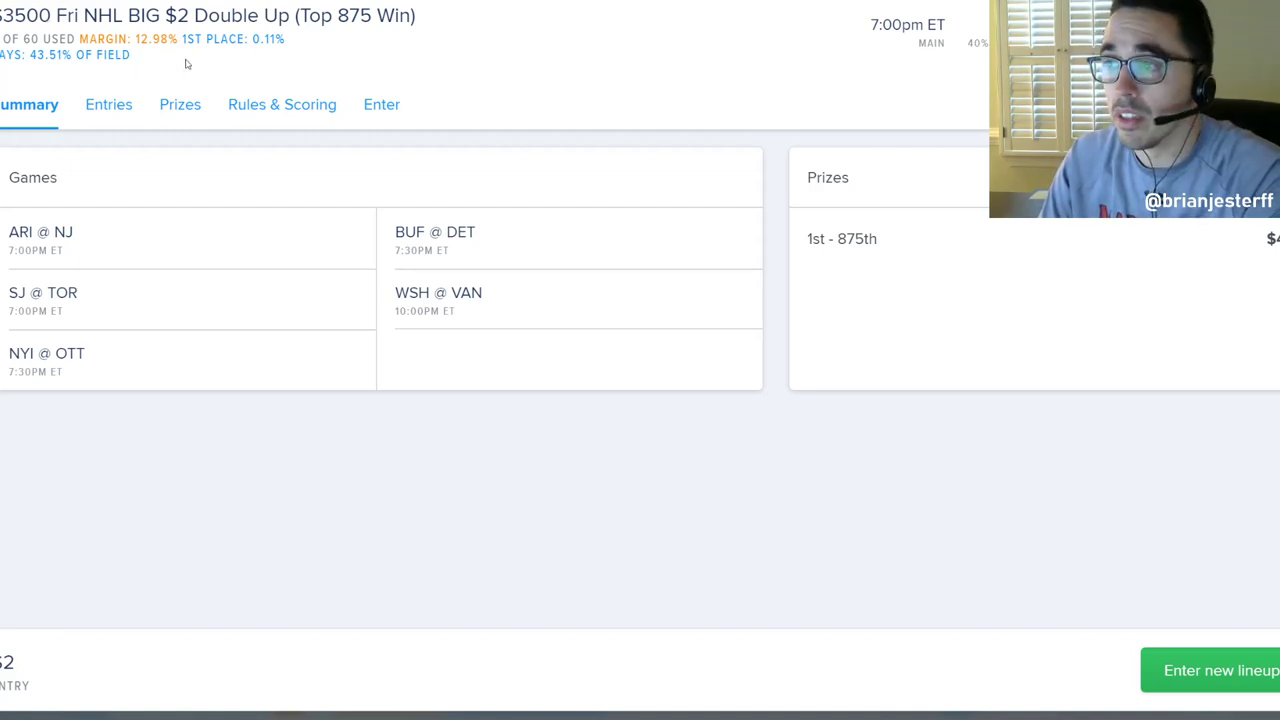
{"action": "left_click_drag", "start_coordinate": [24, 38], "coordinate": [36, 38]}
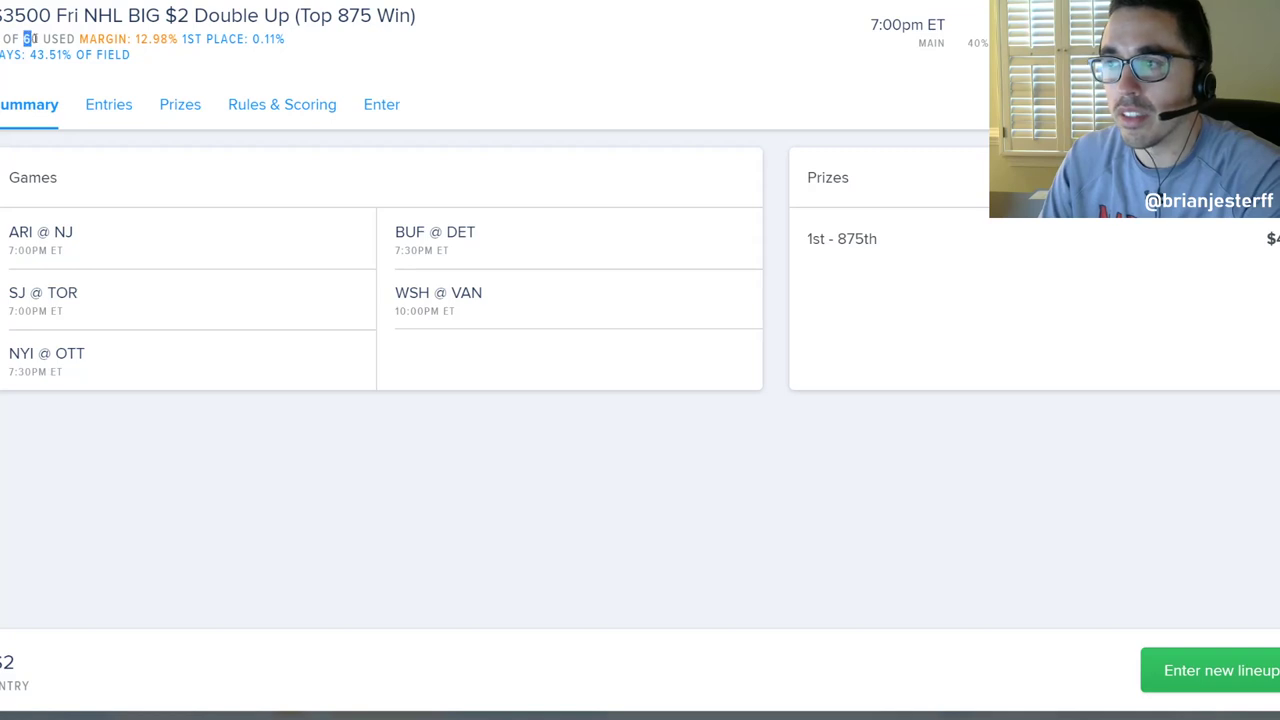
{"action": "left_click", "coordinate": [35, 38]}
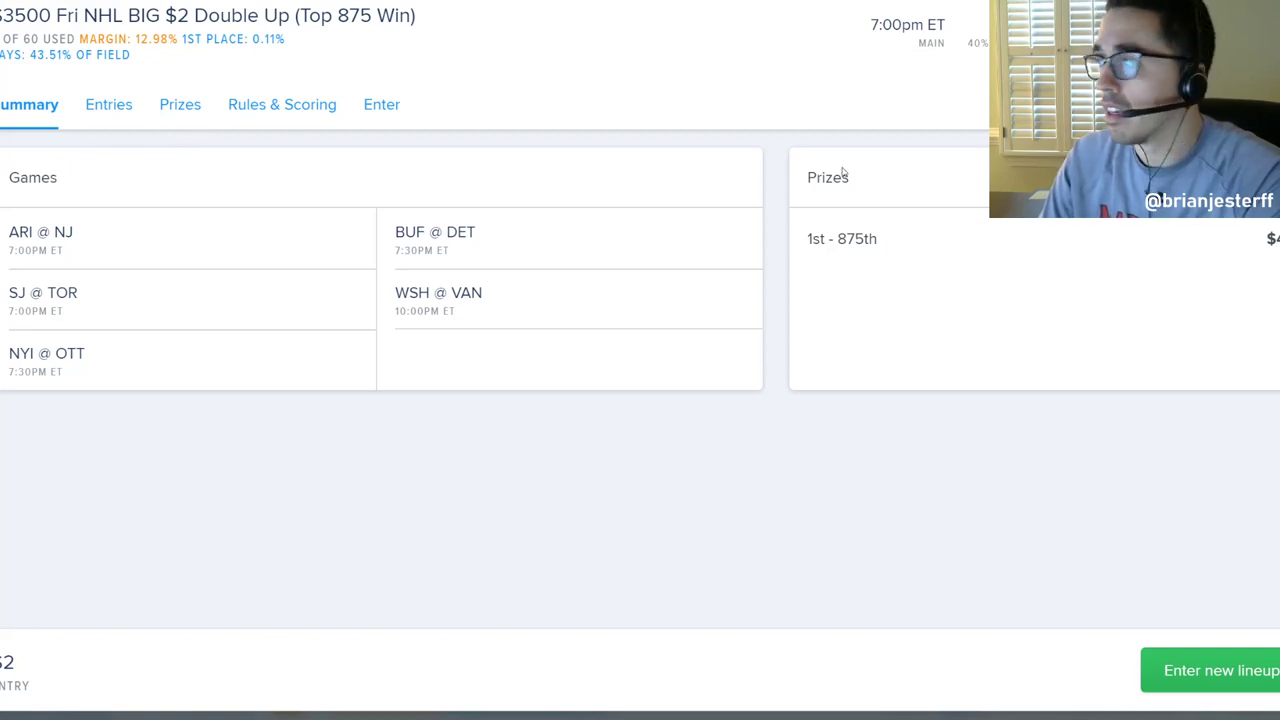
{"action": "key", "text": "Escape"}
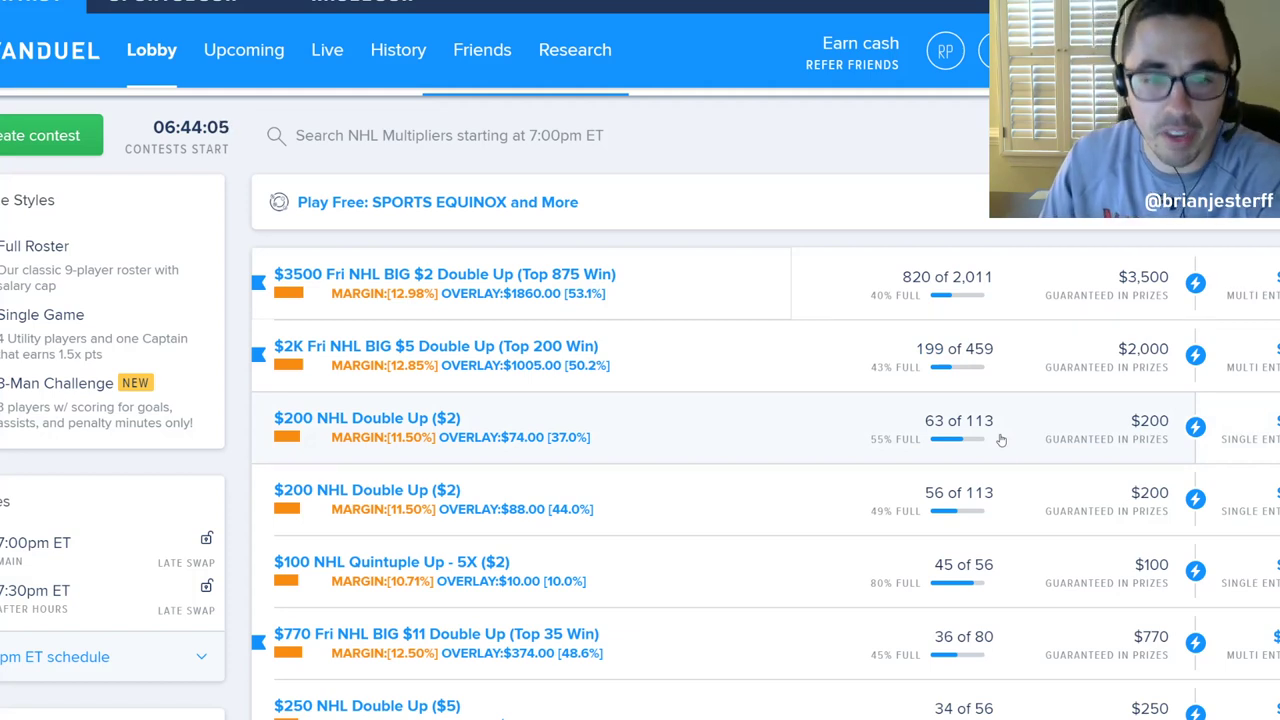
Start a new lineup for the first $200 NHL Double Up ($2) contest and clear all preselected players from it.
{"action": "left_click", "coordinate": [458, 424]}
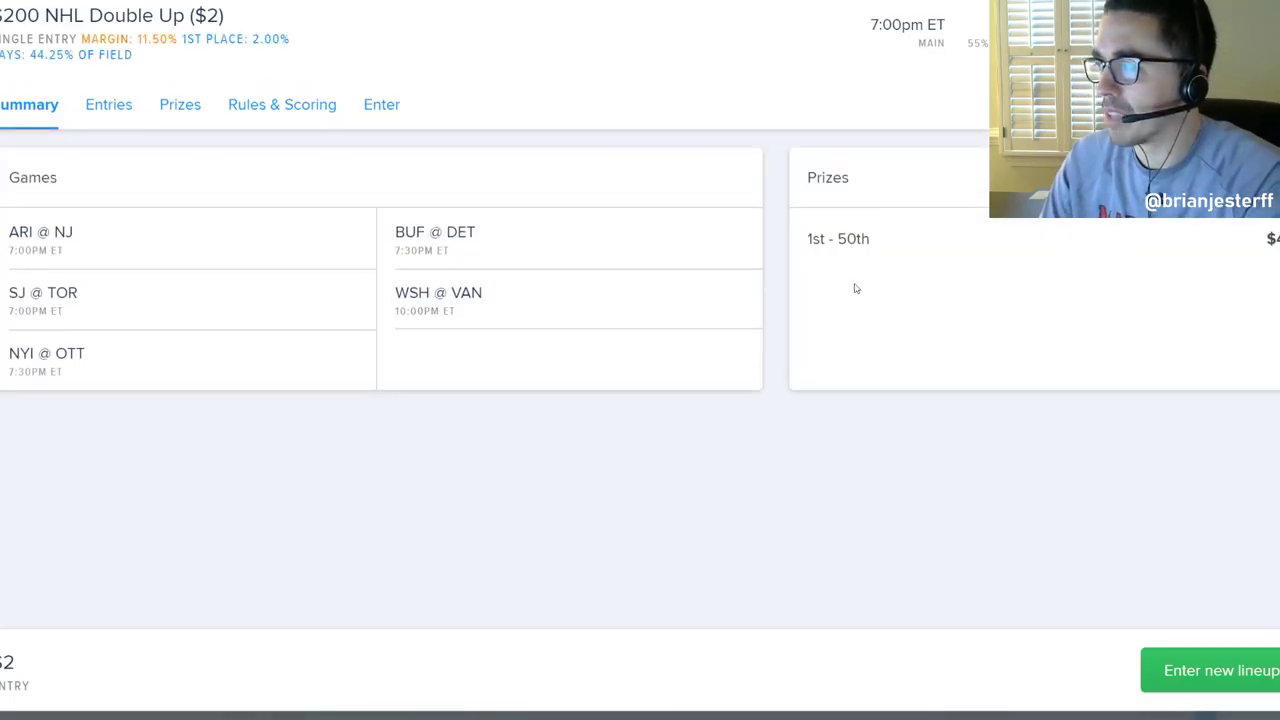
{"action": "left_click", "coordinate": [1190, 662]}
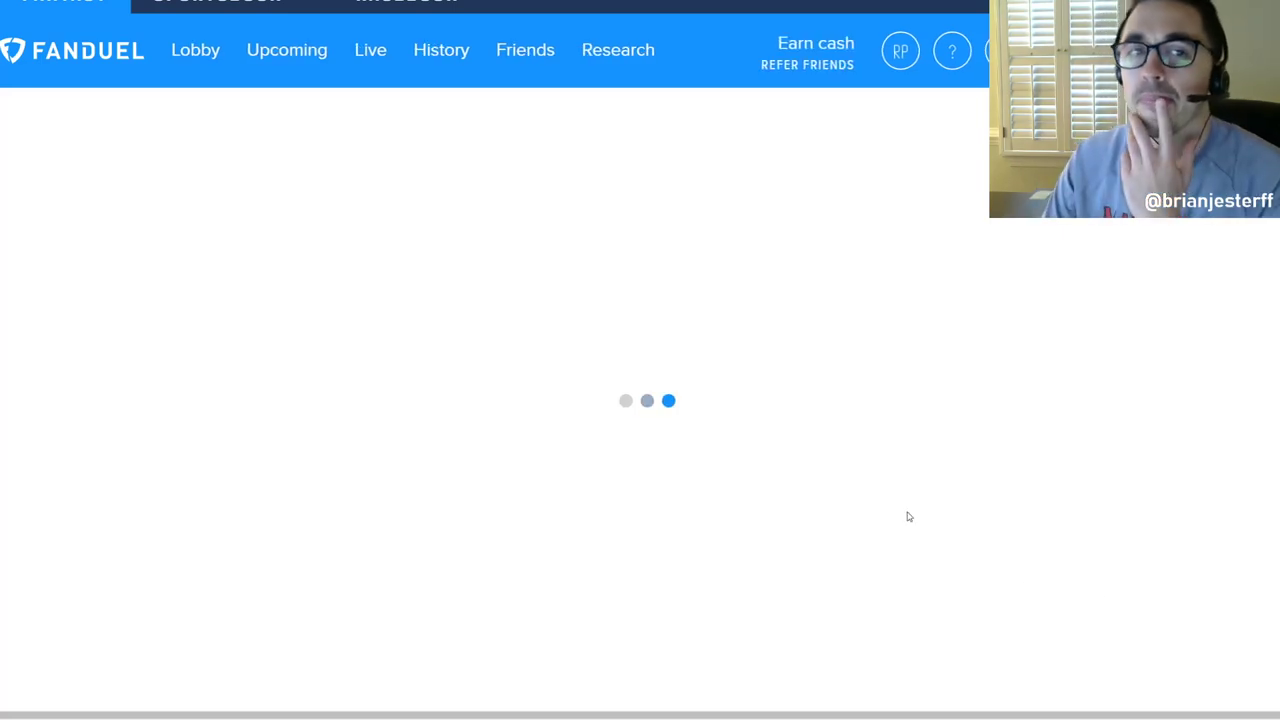
{"action": "scroll", "coordinate": [909, 516], "scroll_direction": "down", "scroll_amount": 2}
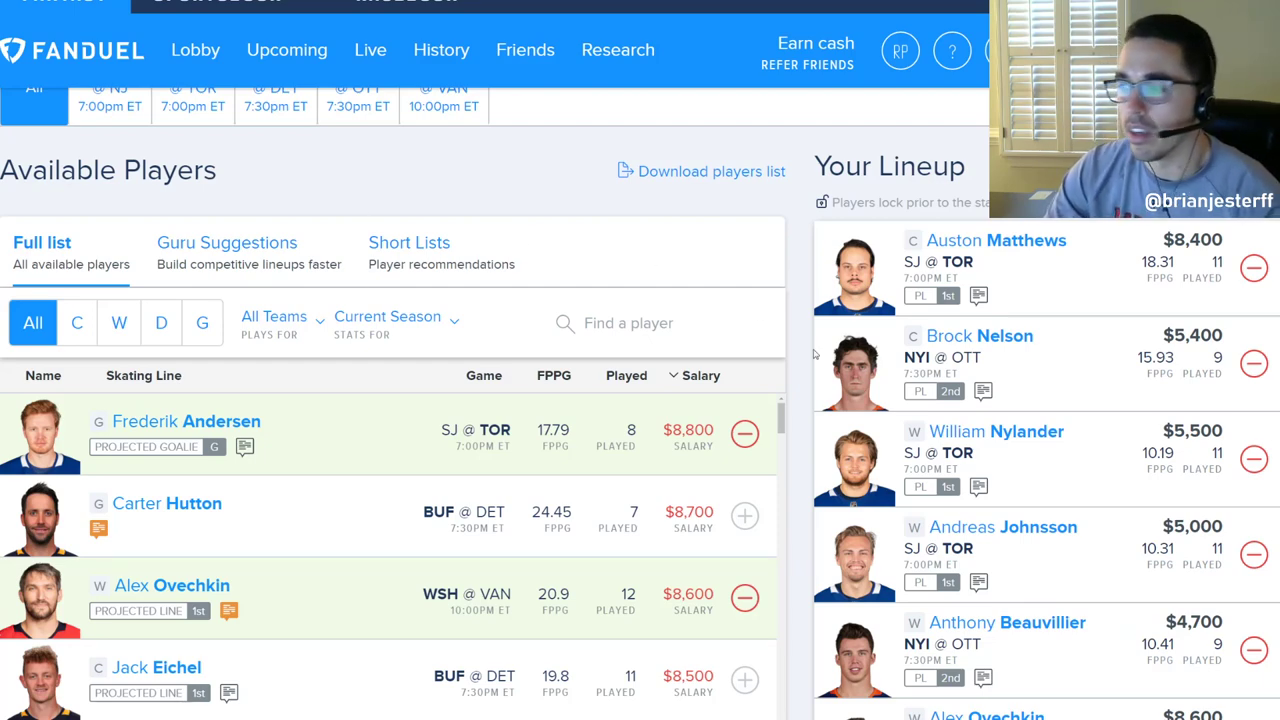
{"action": "scroll", "coordinate": [1218, 331], "scroll_direction": "down", "scroll_amount": 5}
{"action": "left_click", "coordinate": [1236, 655]}
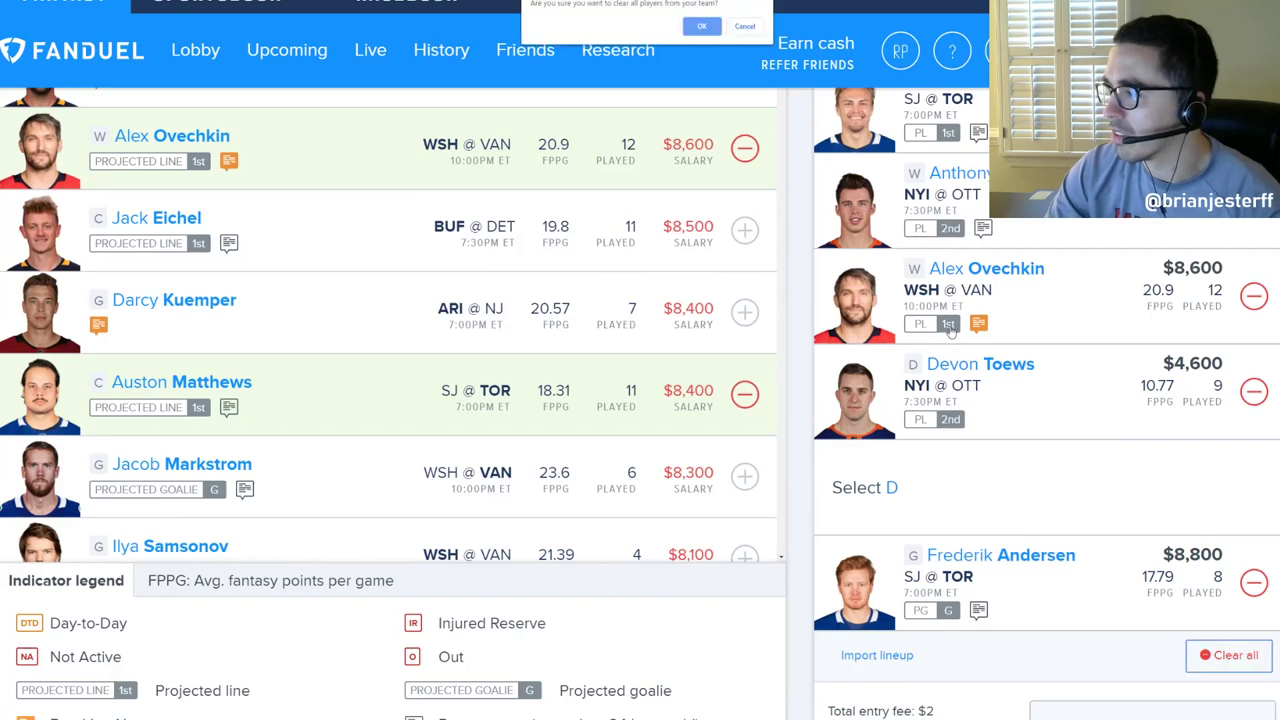
{"action": "left_click", "coordinate": [701, 28]}
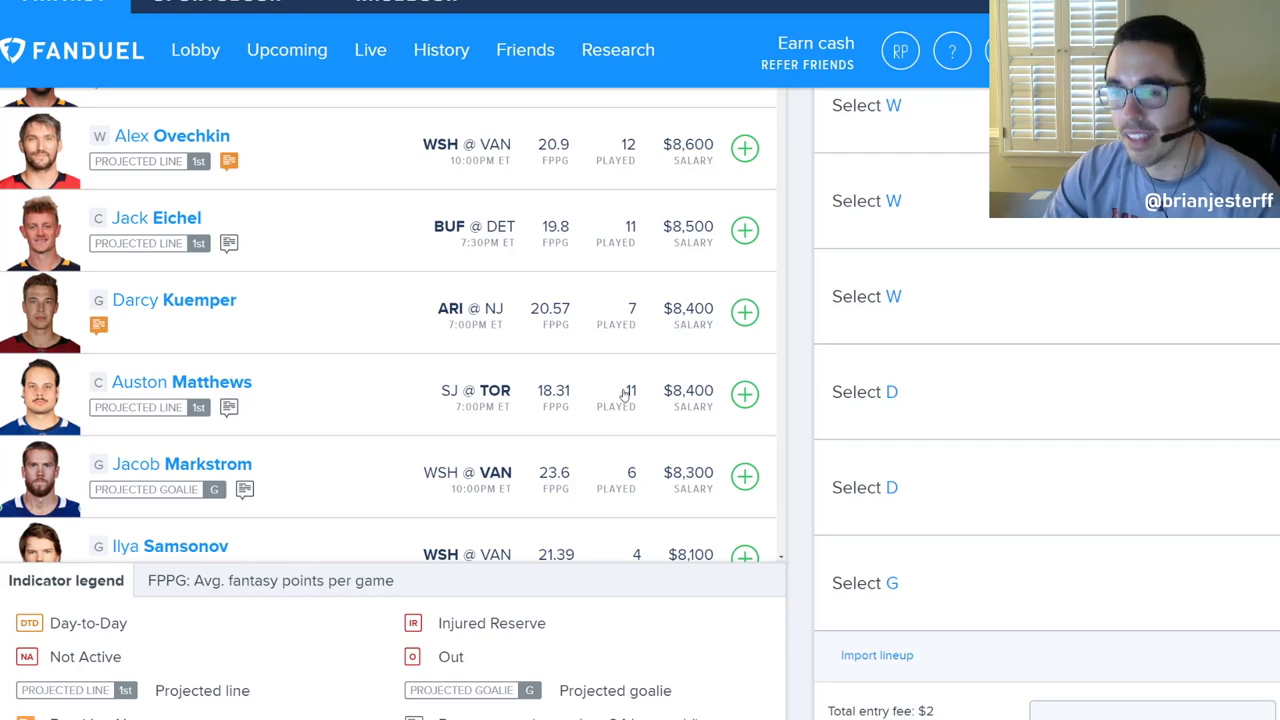
Add goalie Frederik Andersen to the lineup.
{"action": "scroll", "coordinate": [640, 408], "scroll_direction": "up", "scroll_amount": 5}
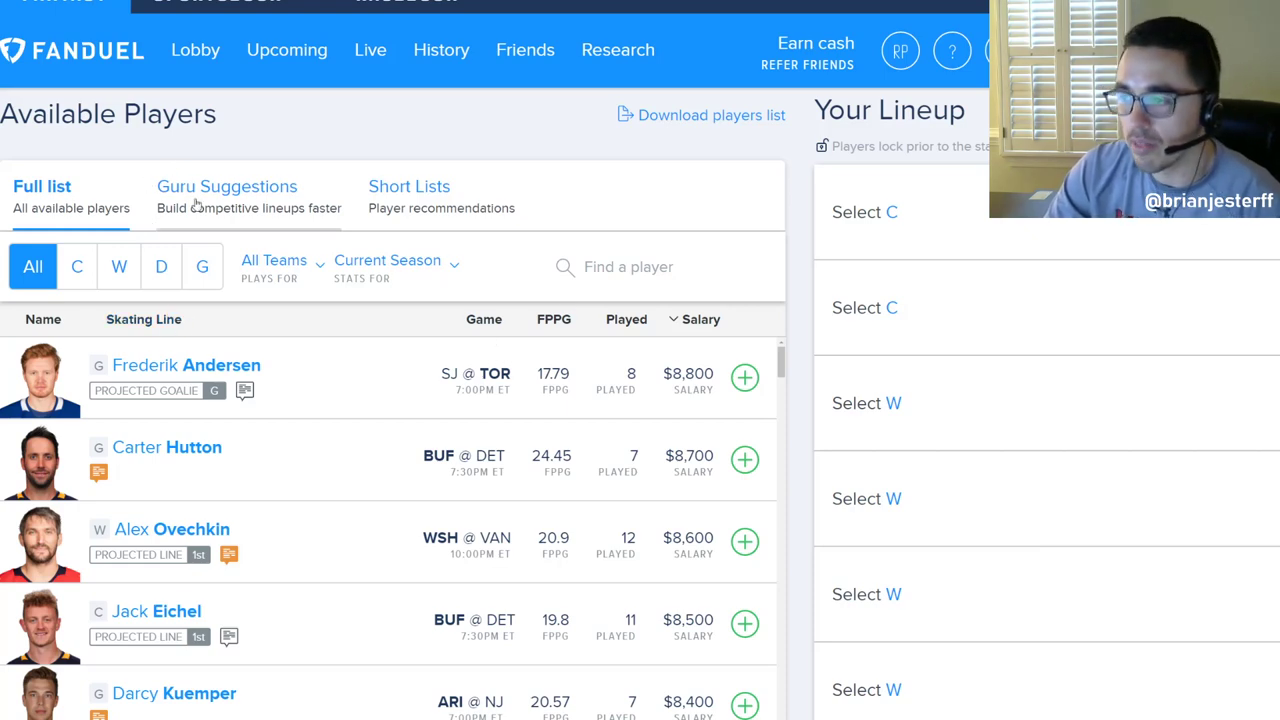
{"action": "left_click", "coordinate": [745, 377]}
{"action": "scroll", "coordinate": [1063, 400], "scroll_direction": "down", "scroll_amount": 4}
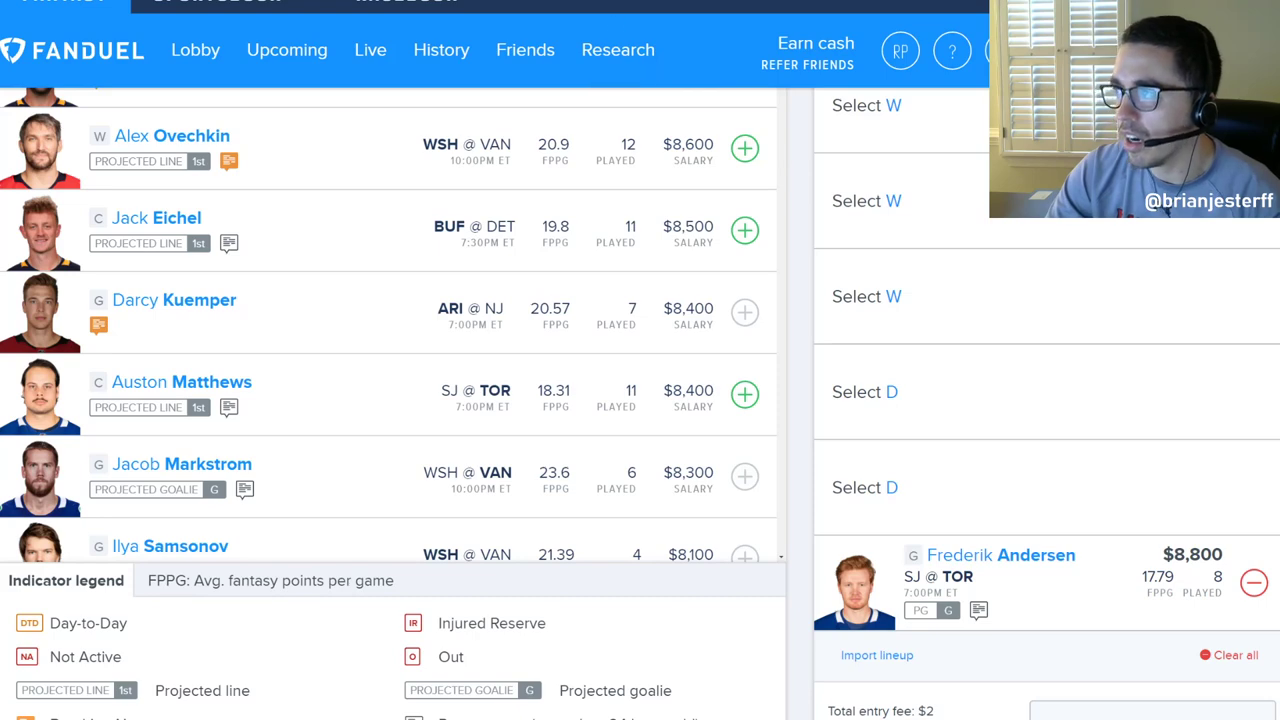
Switch to the Occupy Model's centers table and filter it to team TOR.
{"action": "key", "text": "alt+Tab"}
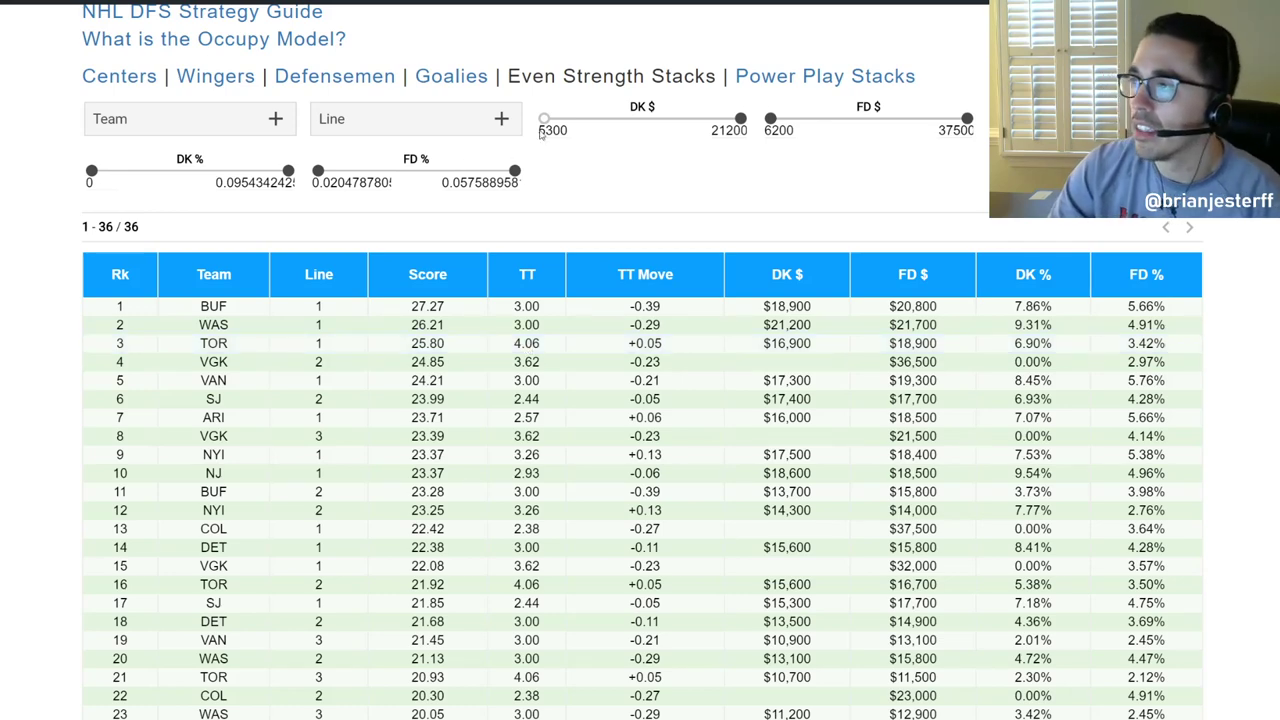
{"action": "left_click", "coordinate": [430, 0]}
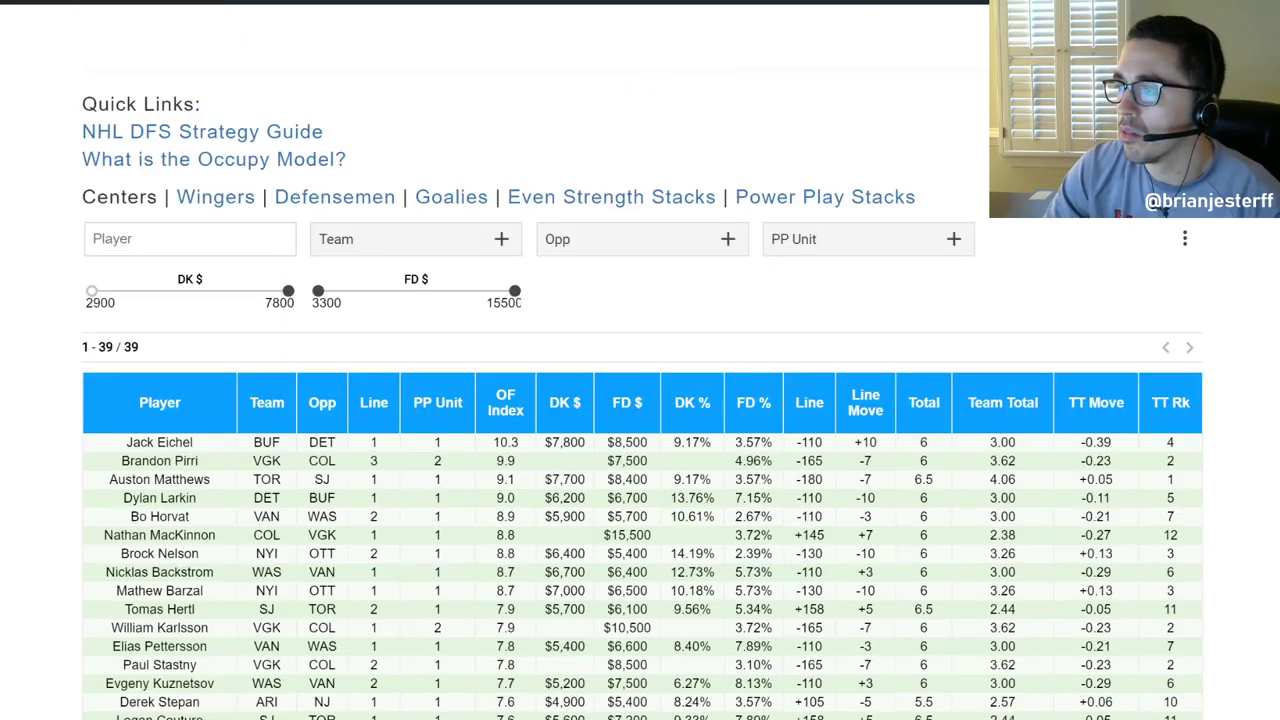
{"action": "scroll", "coordinate": [424, 204], "scroll_direction": "down", "scroll_amount": 1}
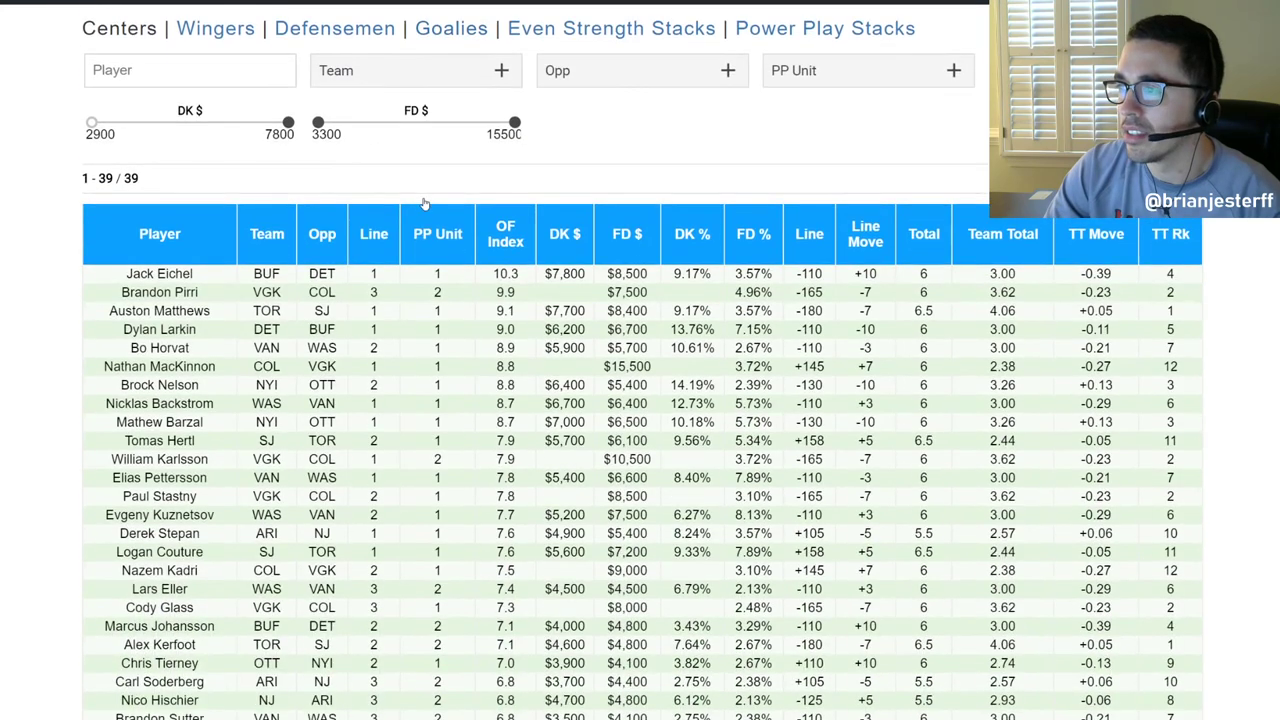
{"action": "left_click", "coordinate": [393, 86]}
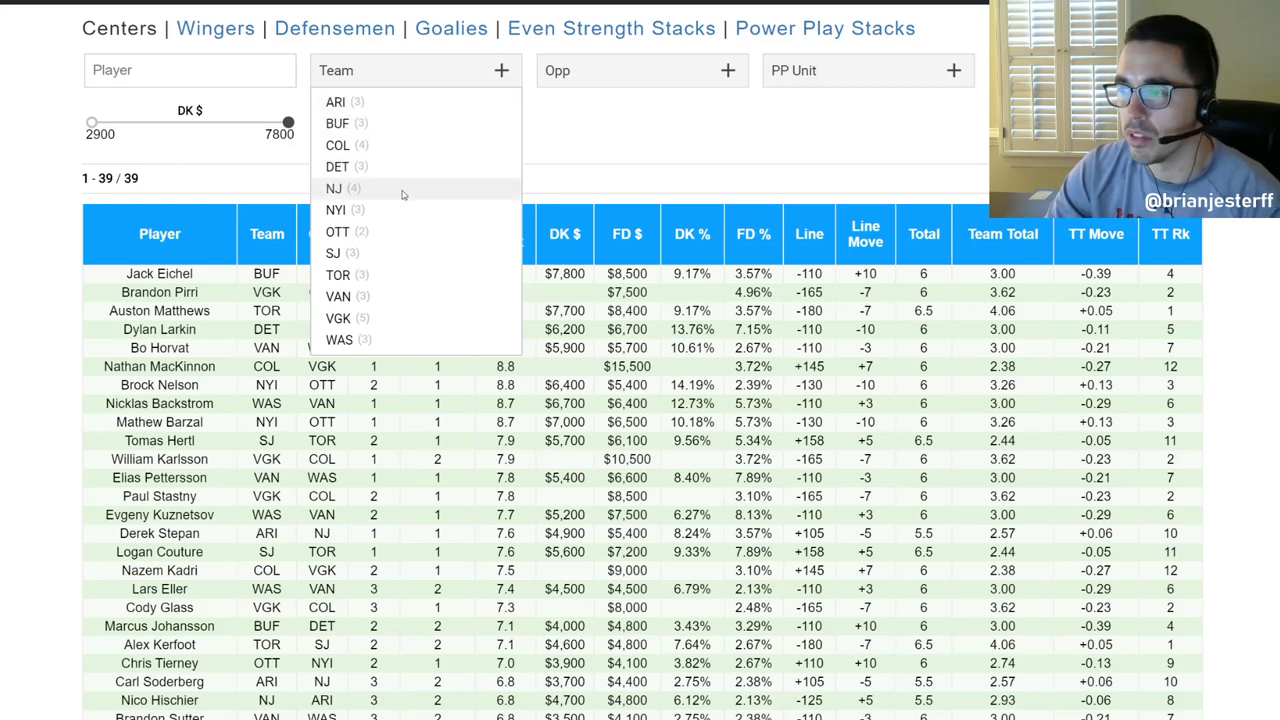
{"action": "left_click", "coordinate": [419, 276]}
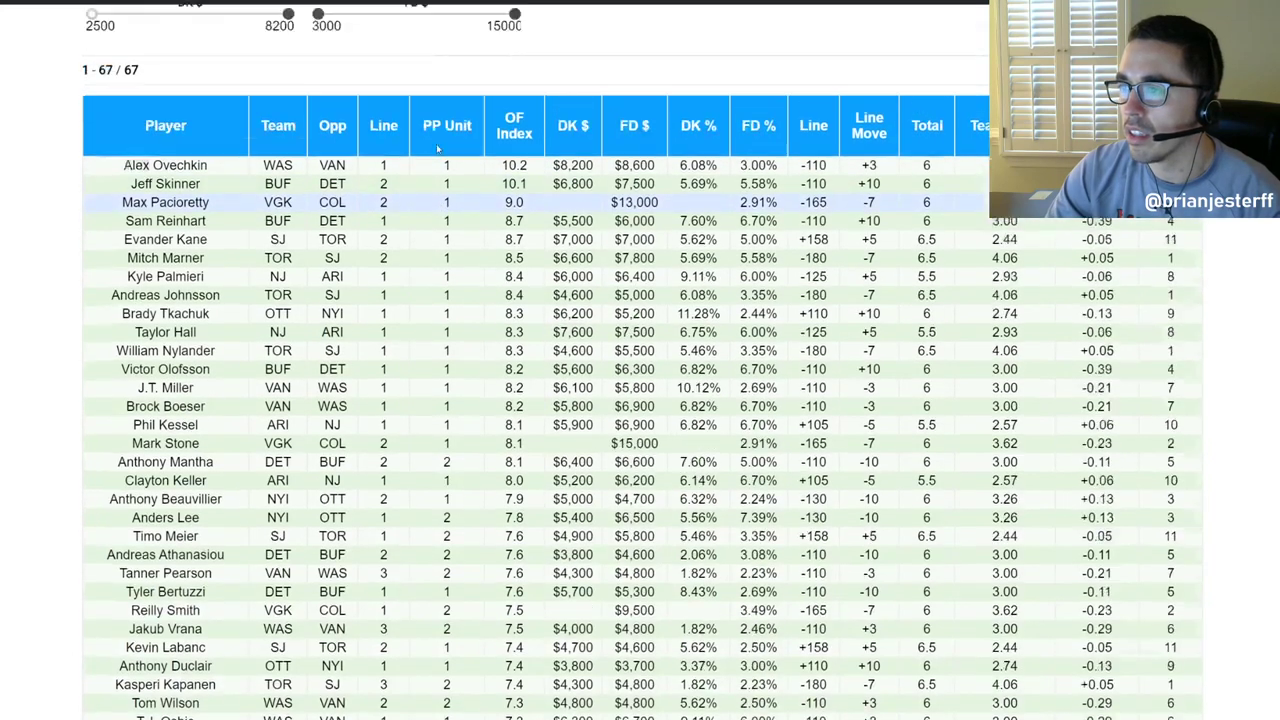
Filter the Occupy Model's wingers and defensemen tables to team TOR.
{"action": "scroll", "coordinate": [437, 148], "scroll_direction": "up", "scroll_amount": 2}
{"action": "left_click", "coordinate": [422, 24]}
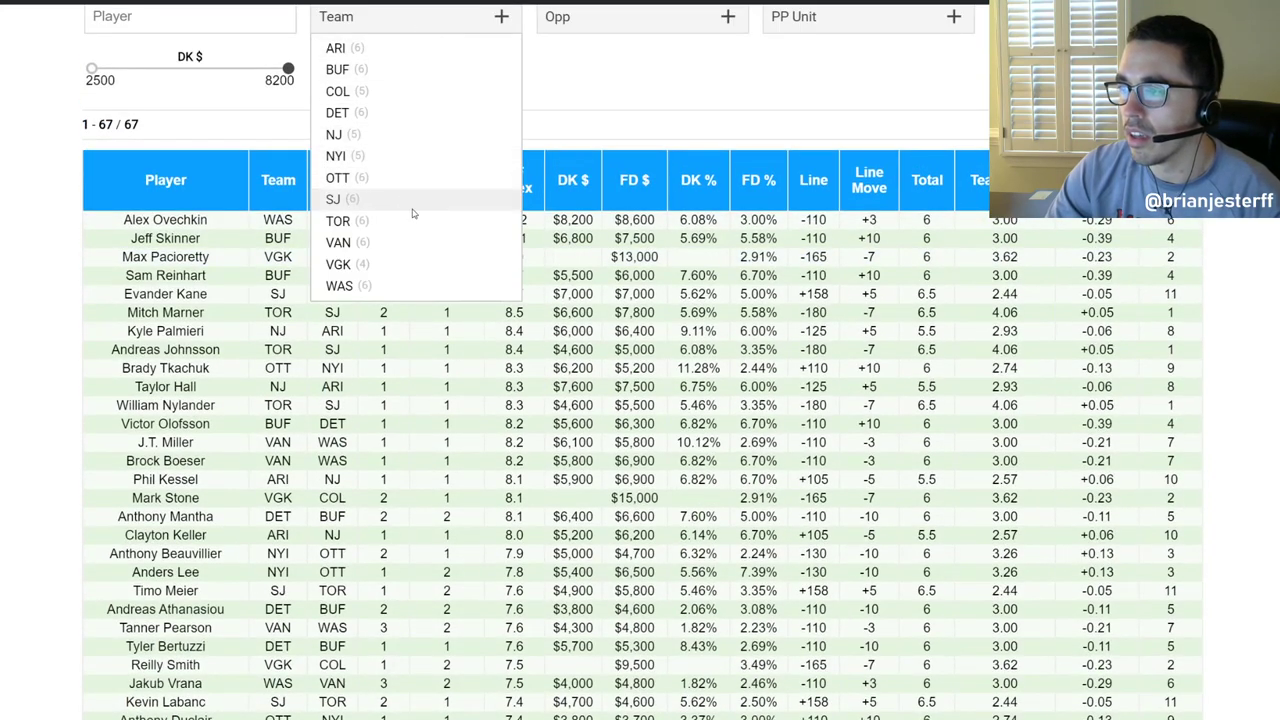
{"action": "left_click", "coordinate": [412, 218]}
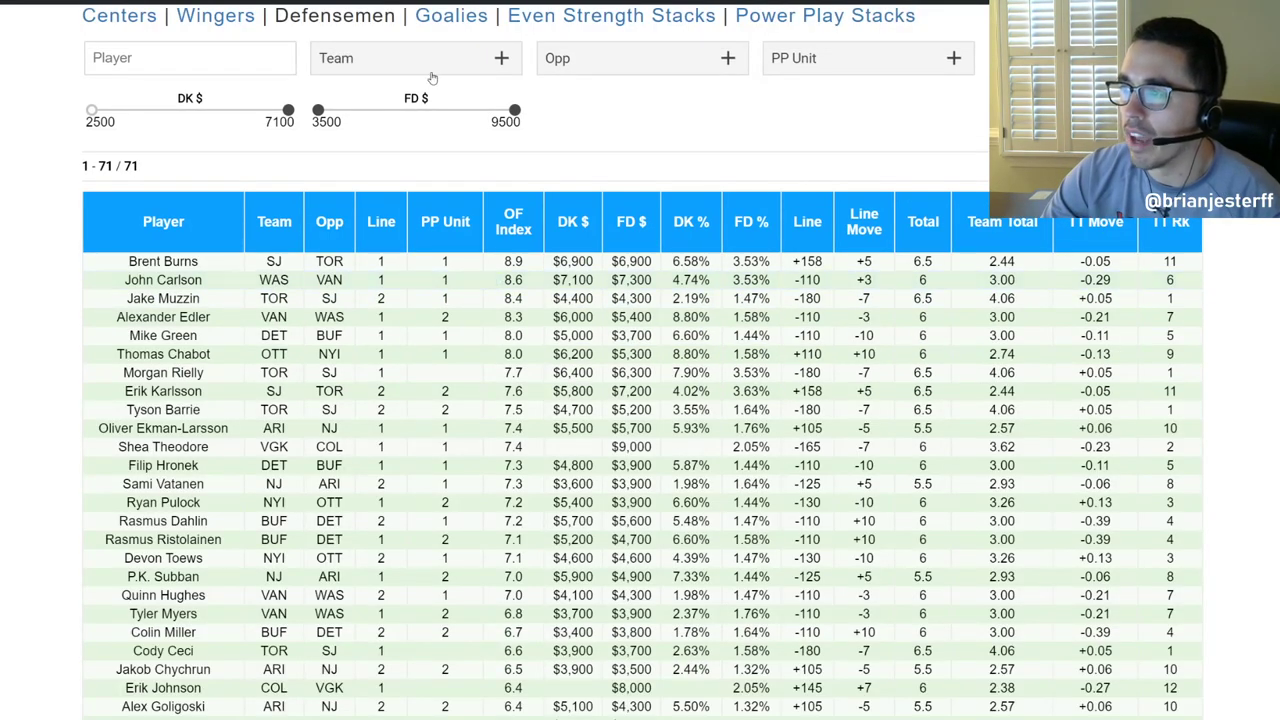
{"action": "left_click", "coordinate": [431, 68]}
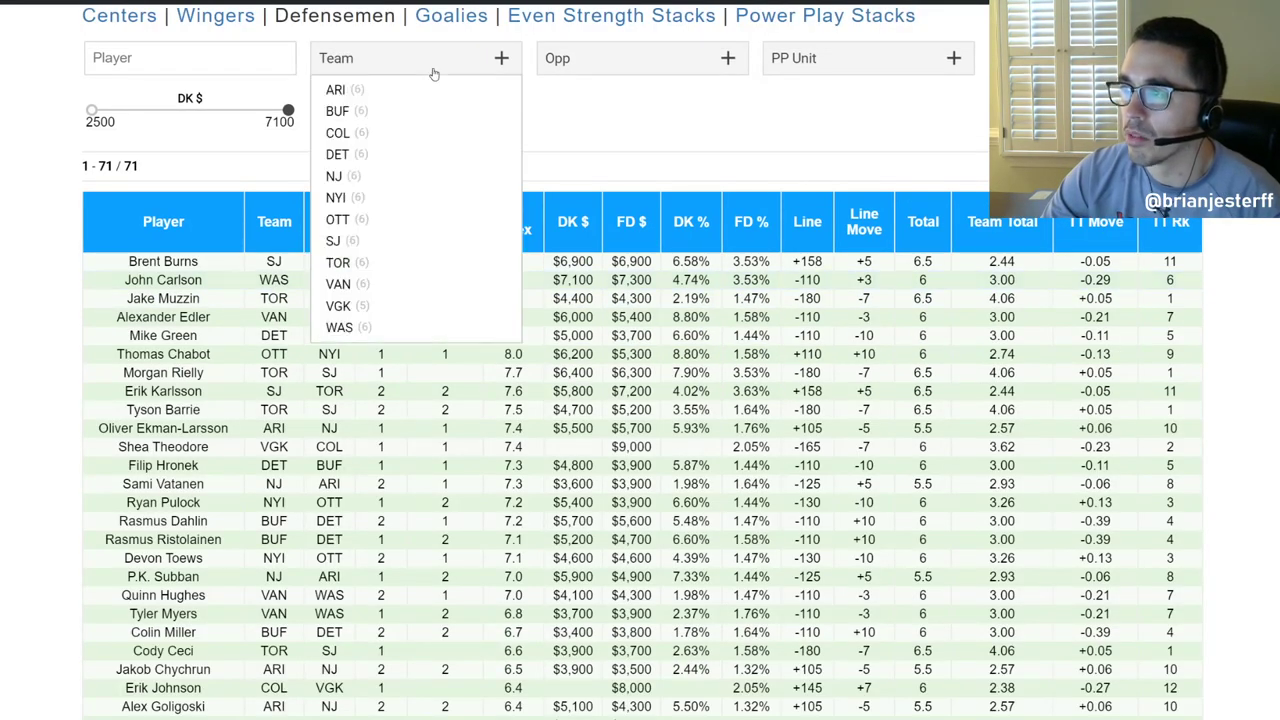
{"action": "left_click", "coordinate": [453, 263]}
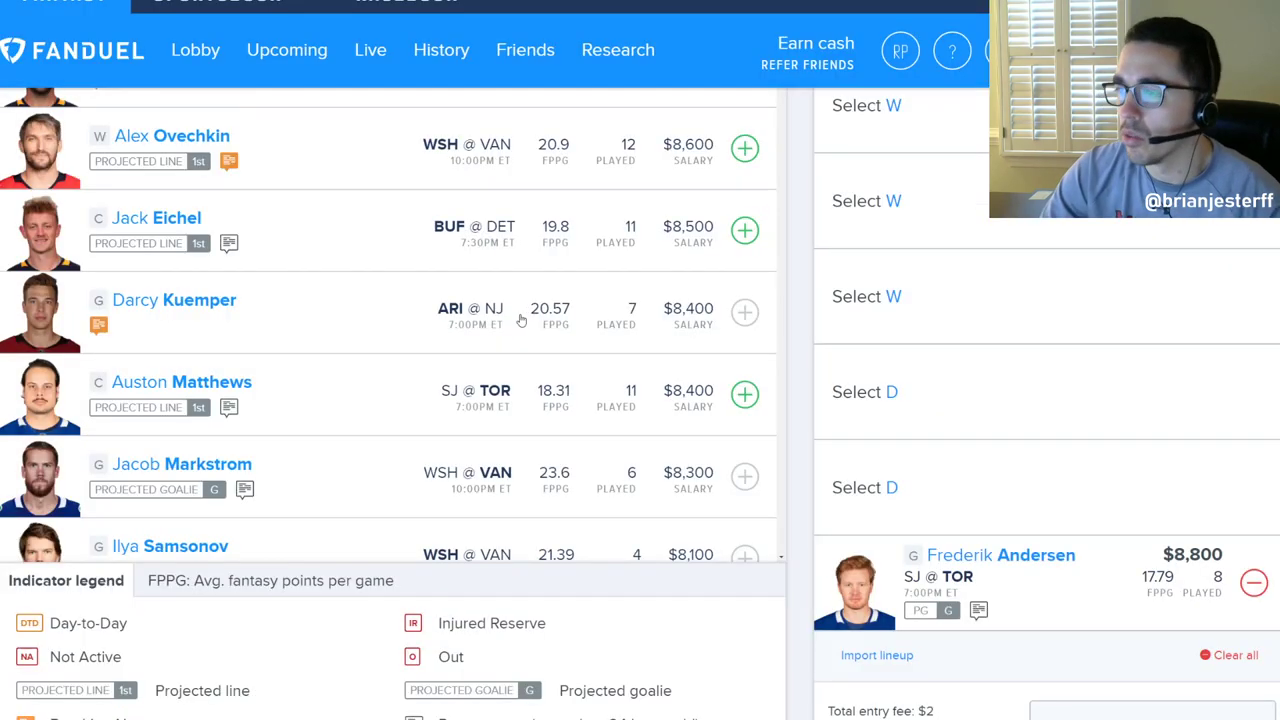
Back in the FanDuel lineup builder, limit the available players to the SJ @ TOR game.
{"action": "scroll", "coordinate": [854, 369], "scroll_direction": "up", "scroll_amount": 4}
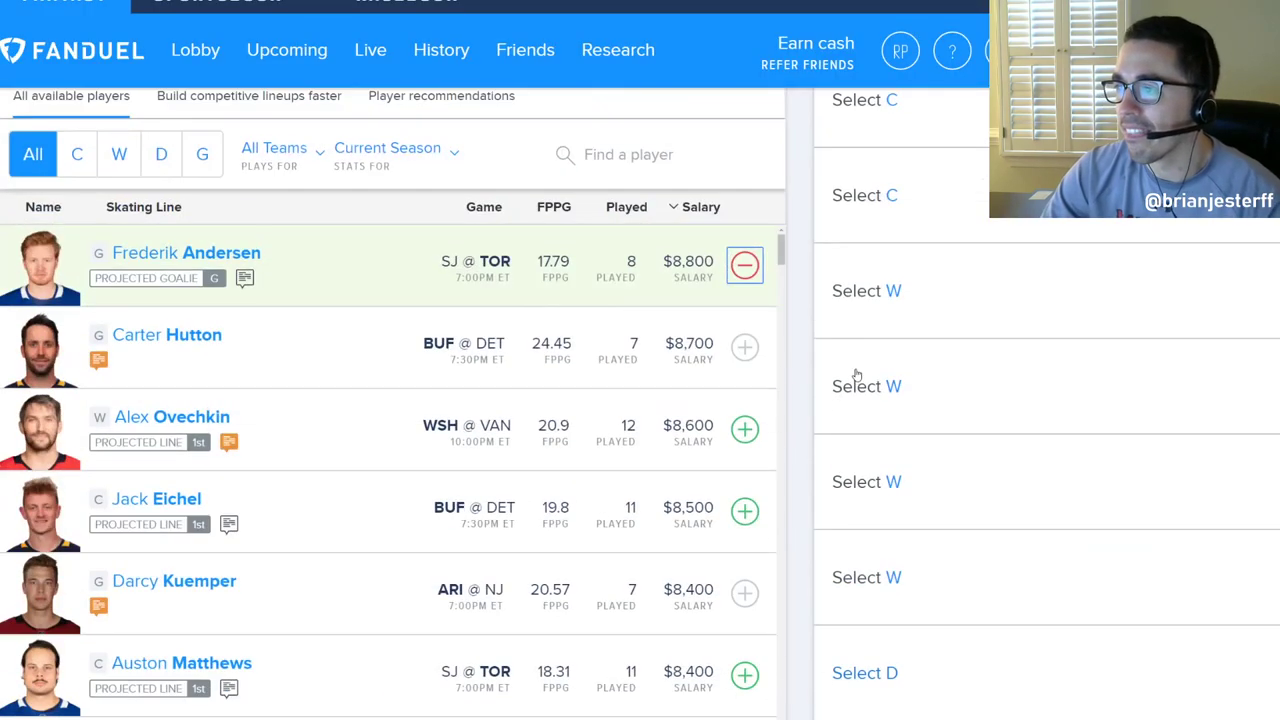
{"action": "scroll", "coordinate": [785, 345], "scroll_direction": "up", "scroll_amount": 3}
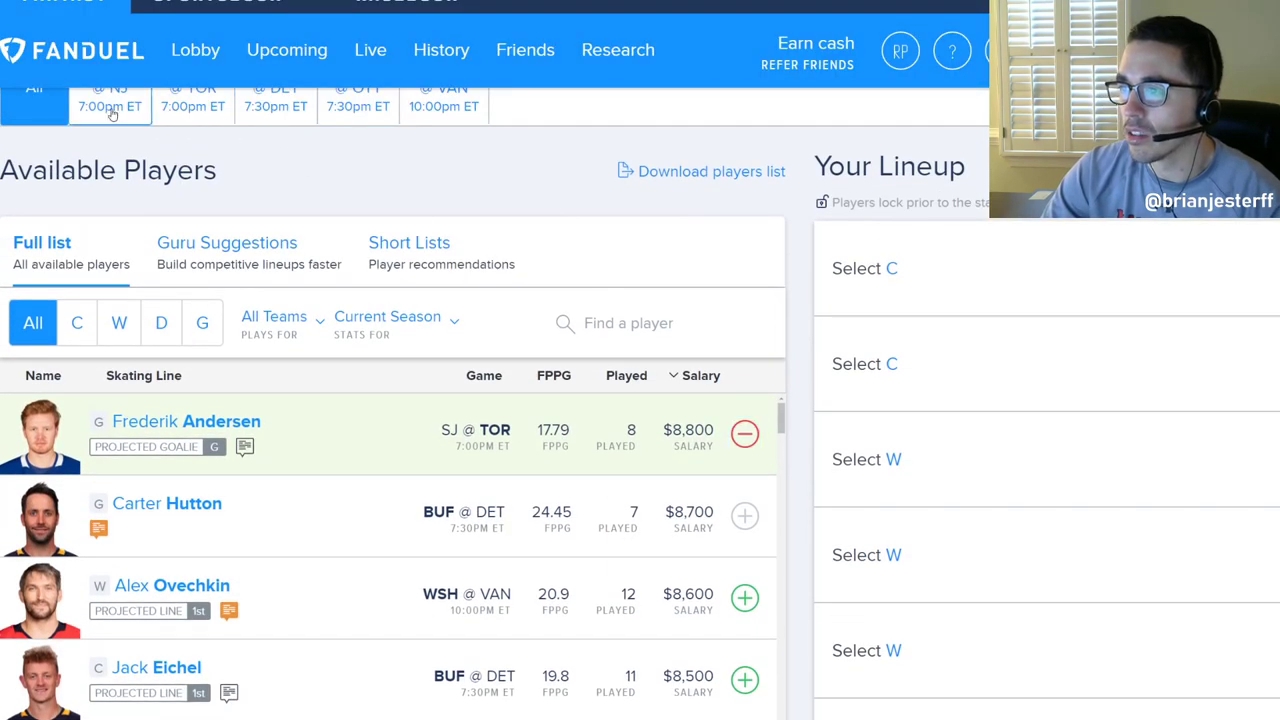
{"action": "left_click", "coordinate": [110, 100]}
{"action": "scroll", "coordinate": [190, 250], "scroll_direction": "up", "scroll_amount": 2}
{"action": "left_click", "coordinate": [191, 191]}
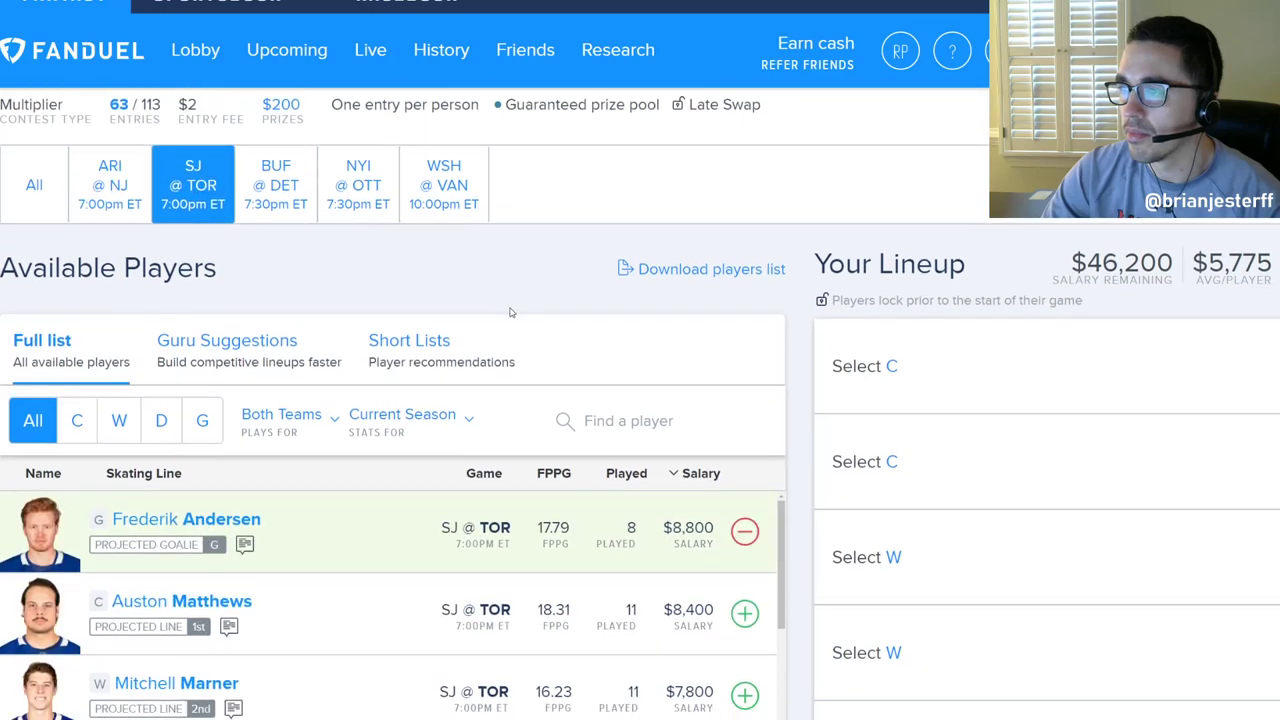
Filter the available players to centers and add Auston Matthews to the lineup.
{"action": "scroll", "coordinate": [510, 313], "scroll_direction": "down", "scroll_amount": 3}
{"action": "scroll", "coordinate": [510, 313], "scroll_direction": "down", "scroll_amount": 1}
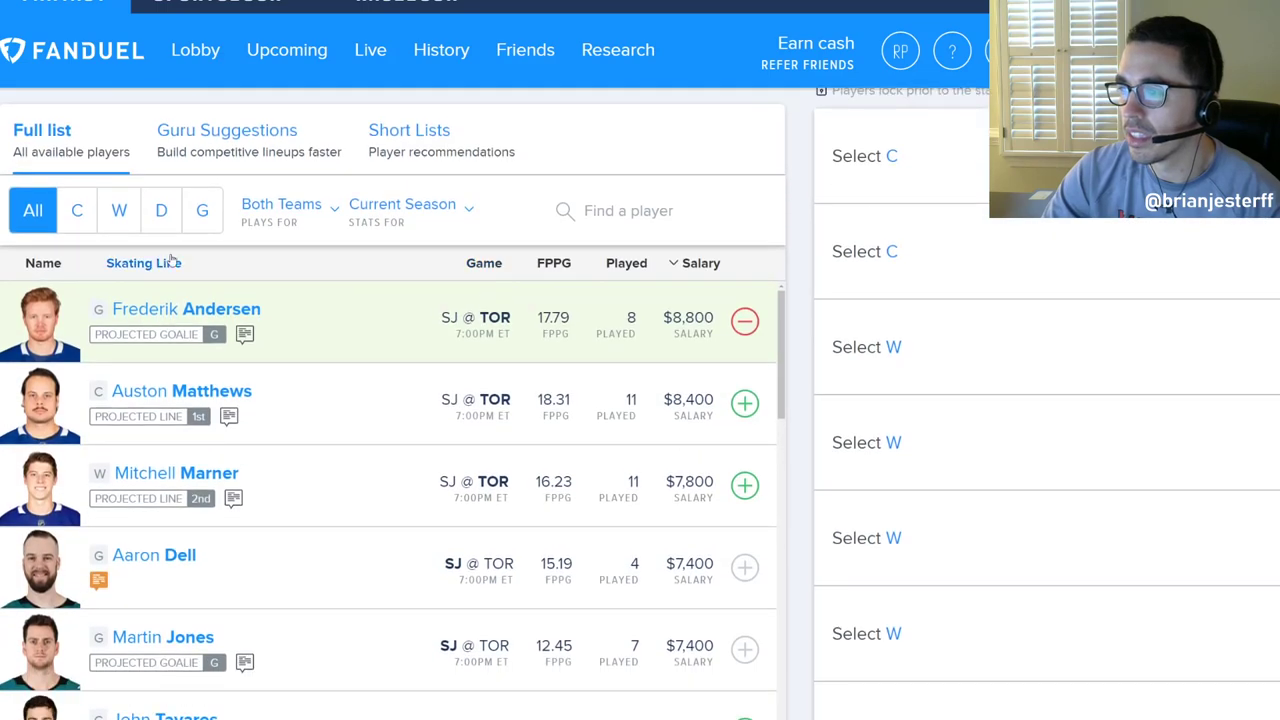
{"action": "left_click", "coordinate": [88, 222]}
{"action": "left_click", "coordinate": [744, 321]}
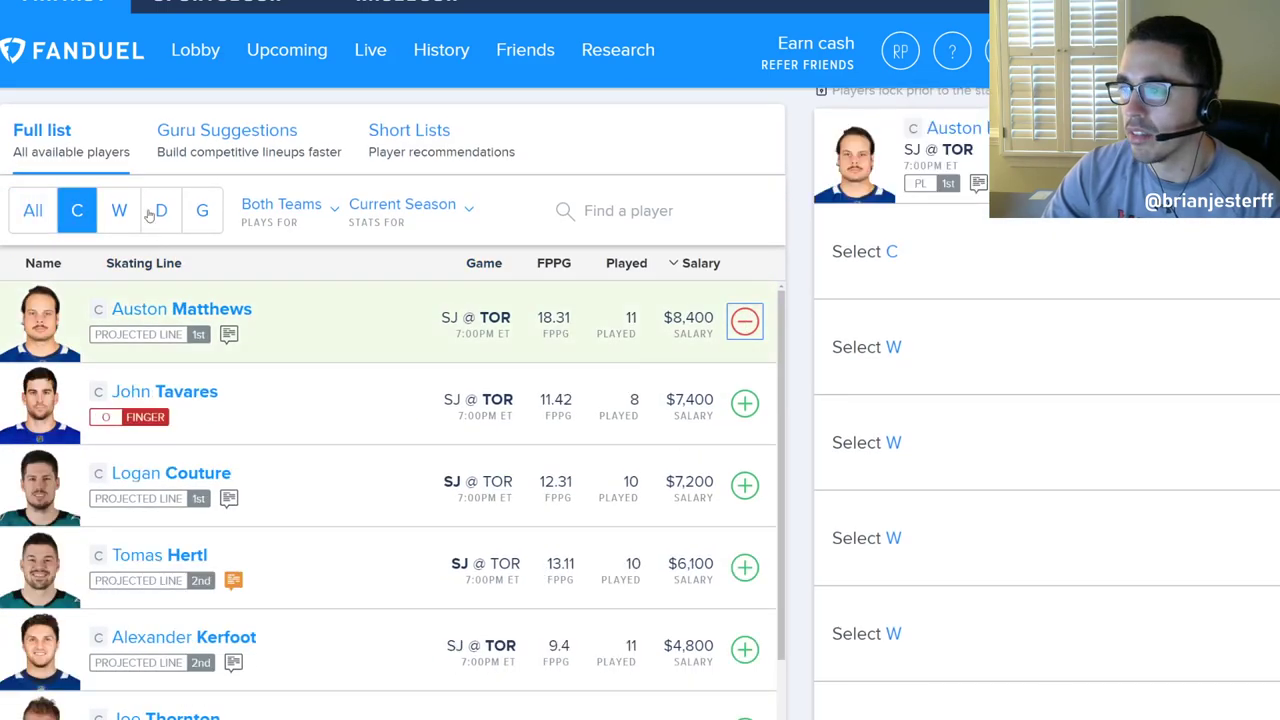
Add Toronto first-line wingers William Nylander and Andreas Johnsson to the lineup.
{"action": "left_click", "coordinate": [119, 211]}
{"action": "scroll", "coordinate": [700, 404], "scroll_direction": "down", "scroll_amount": 3}
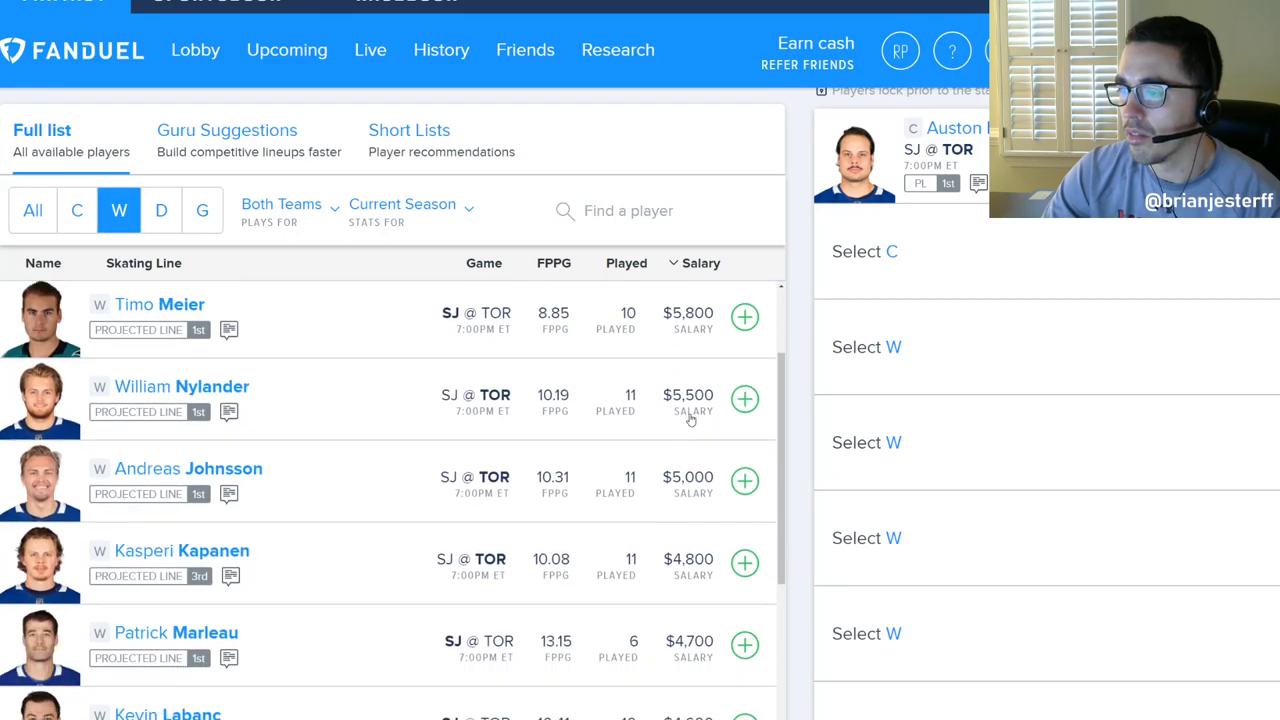
{"action": "left_click", "coordinate": [744, 399]}
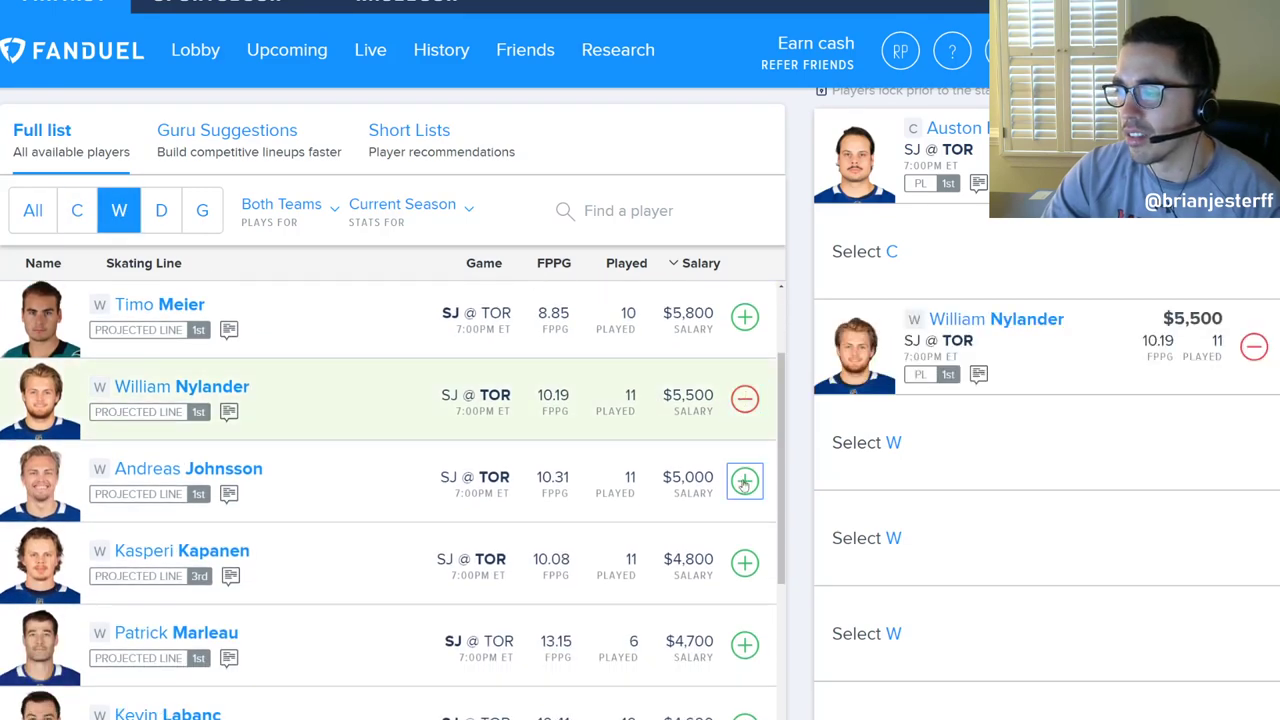
{"action": "left_click", "coordinate": [744, 481]}
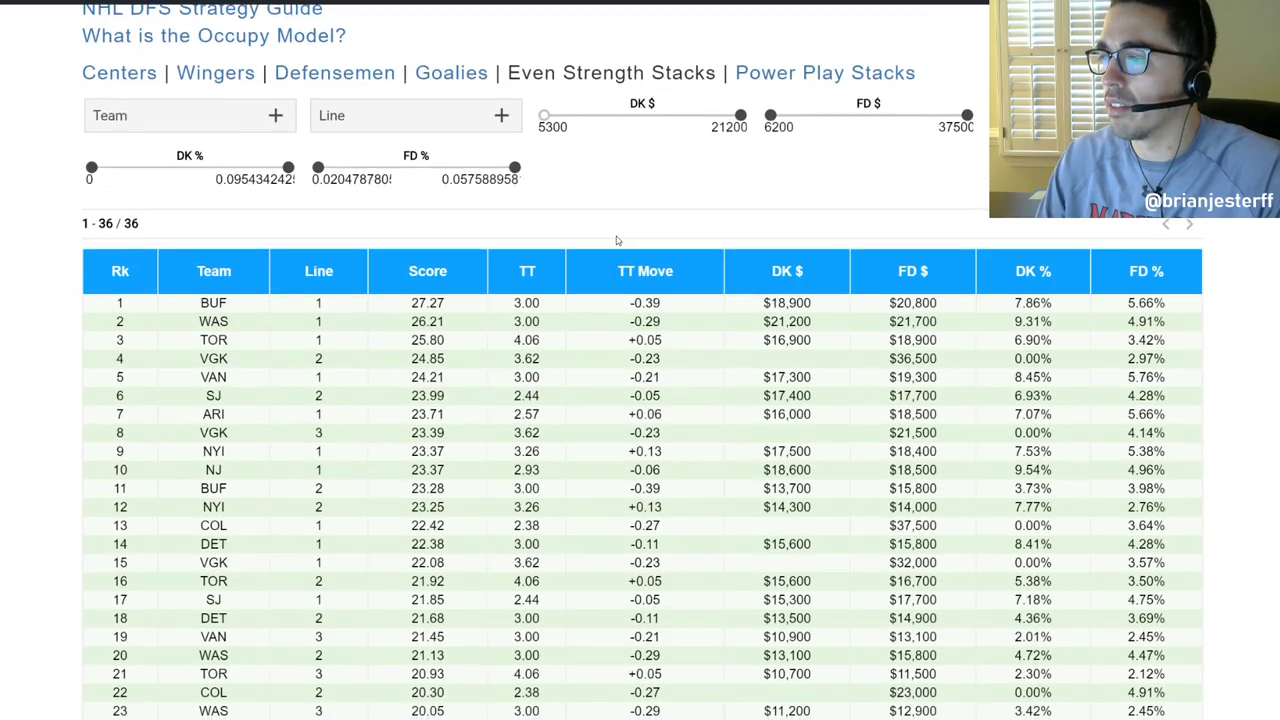
Review the team line rankings in the Occupy Model's Even Strength Stacks table.
{"action": "scroll", "coordinate": [618, 240], "scroll_direction": "down", "scroll_amount": 1}
{"action": "scroll", "coordinate": [619, 236], "scroll_direction": "up", "scroll_amount": 1}
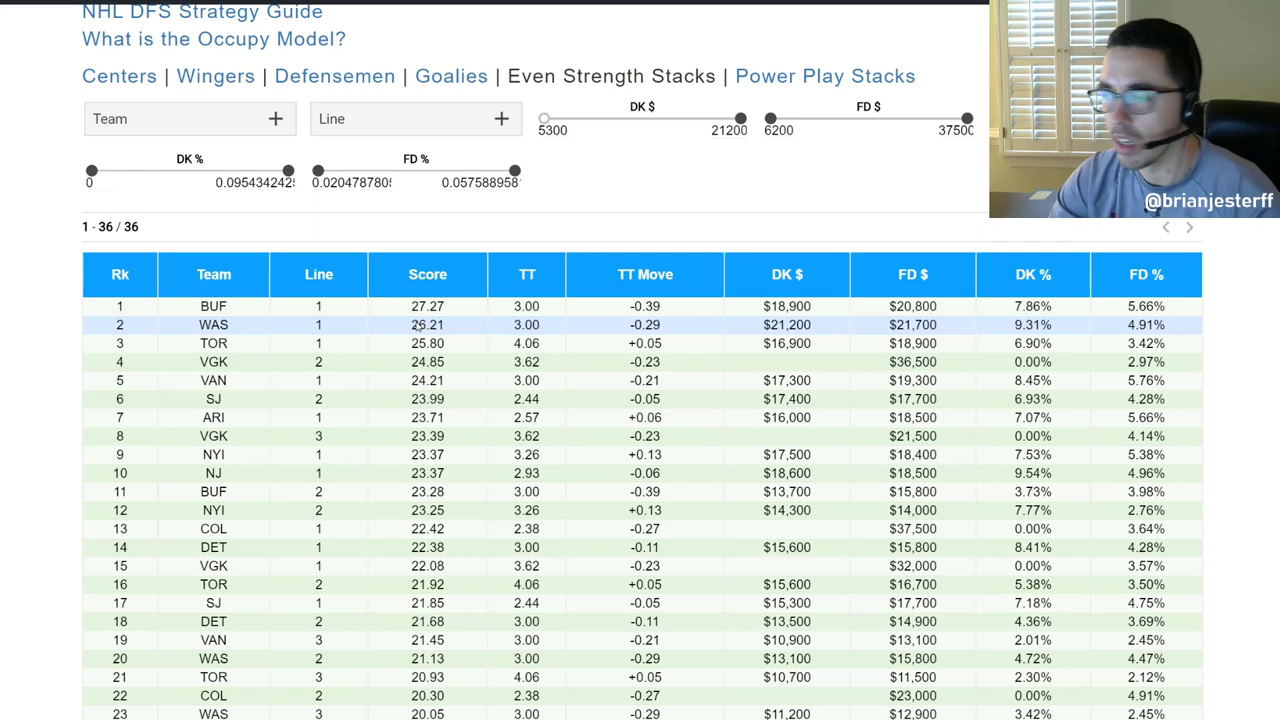
{"action": "scroll", "coordinate": [686, 261], "scroll_direction": "down", "scroll_amount": 1}
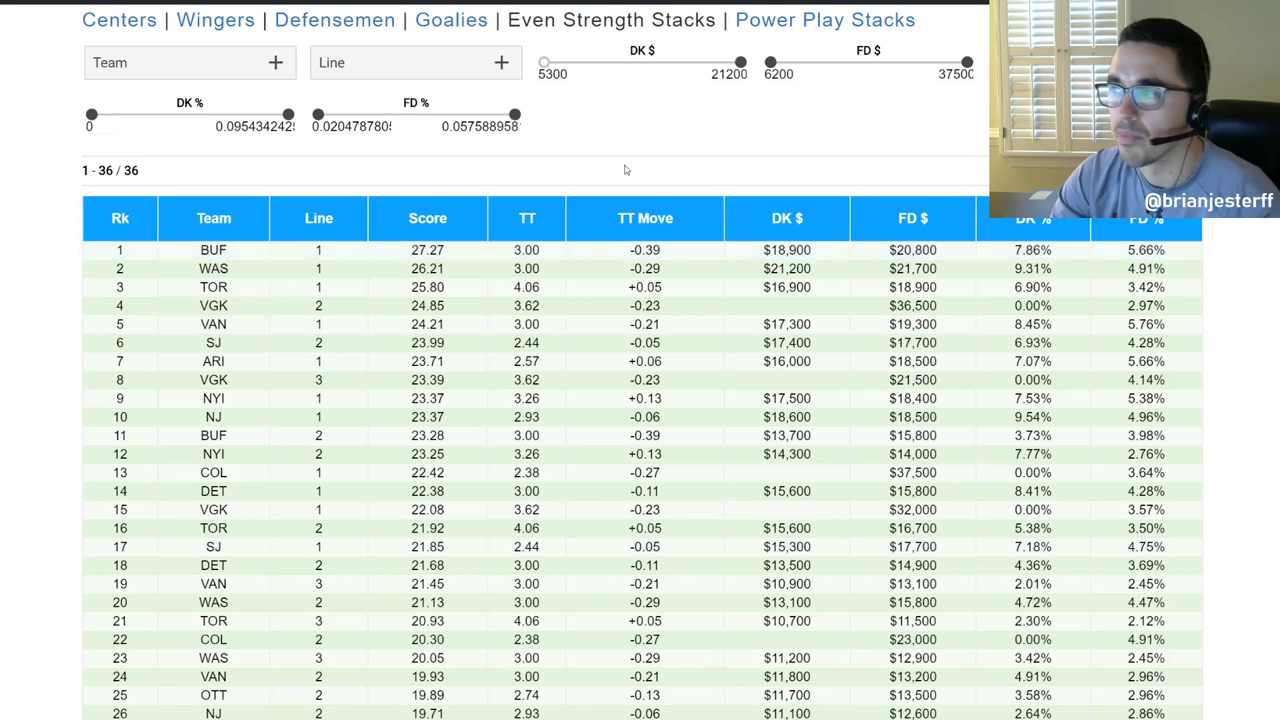
Switch back to the FanDuel lineup builder and review the remaining salary and open roster slots.
{"action": "key", "text": "ctrl+Tab"}
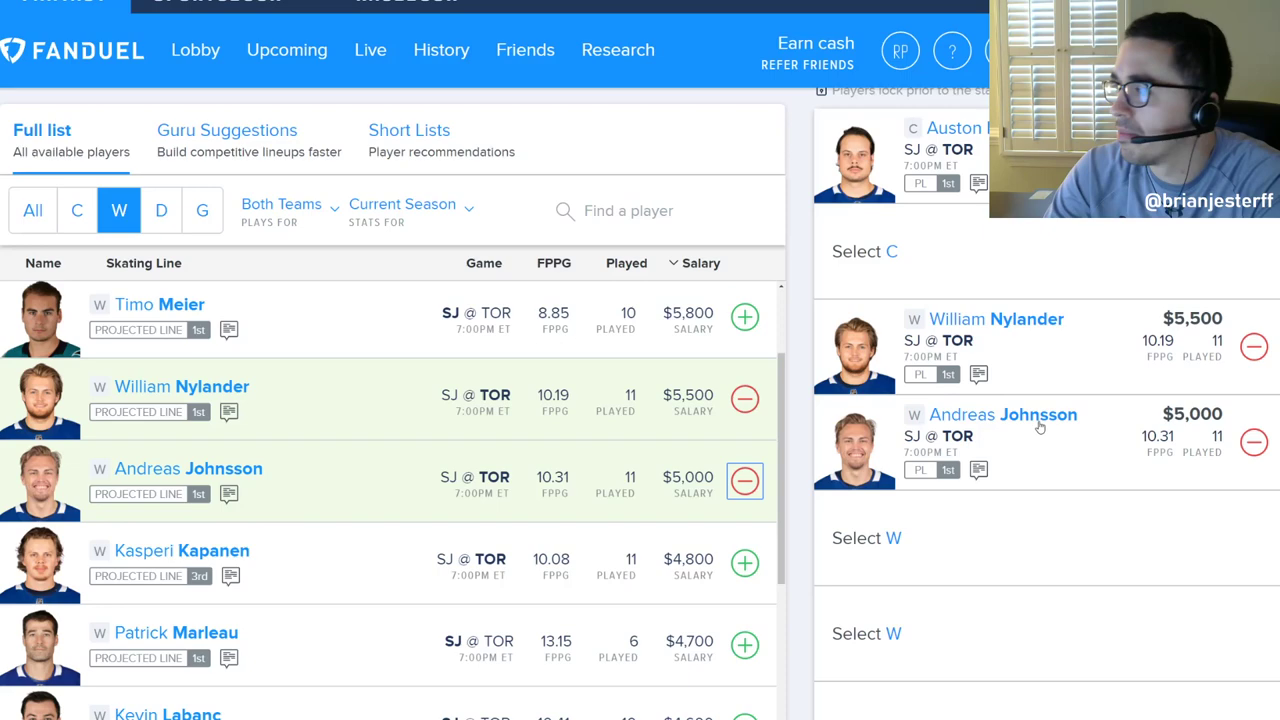
{"action": "scroll", "coordinate": [1040, 427], "scroll_direction": "up", "scroll_amount": 3}
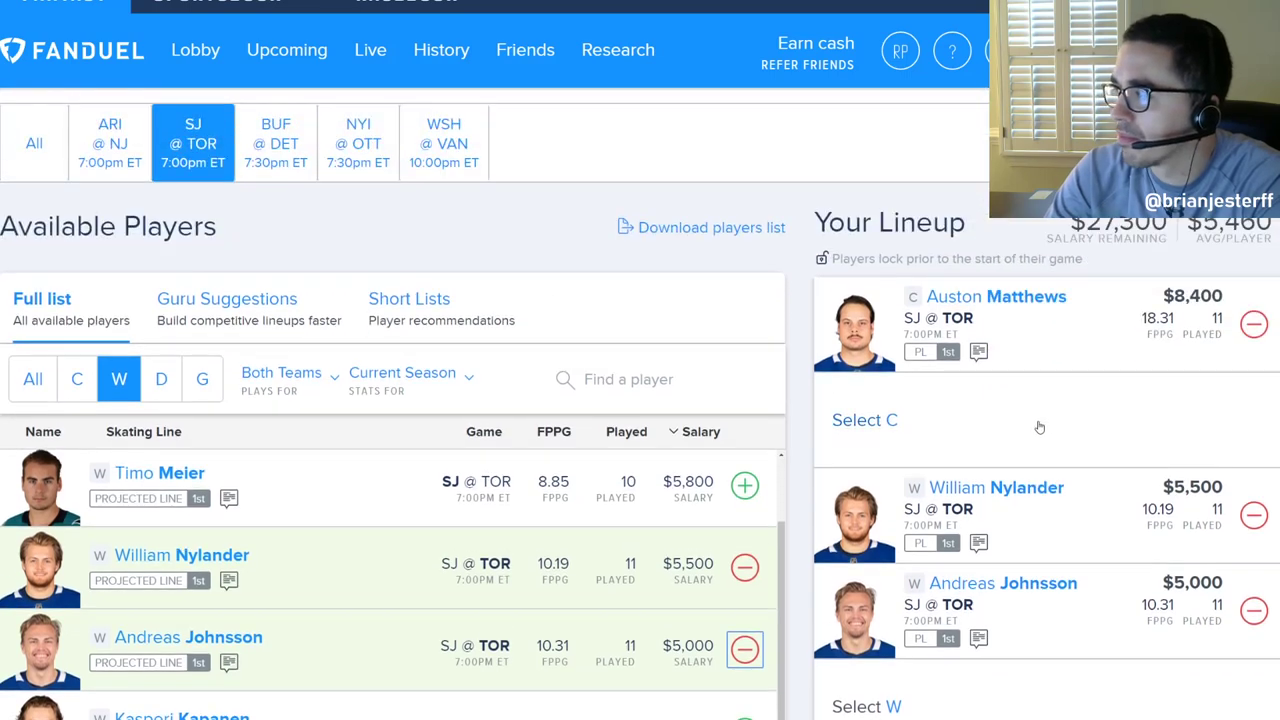
{"action": "scroll", "coordinate": [1040, 427], "scroll_direction": "down", "scroll_amount": 2}
{"action": "scroll", "coordinate": [1001, 470], "scroll_direction": "down", "scroll_amount": 3}
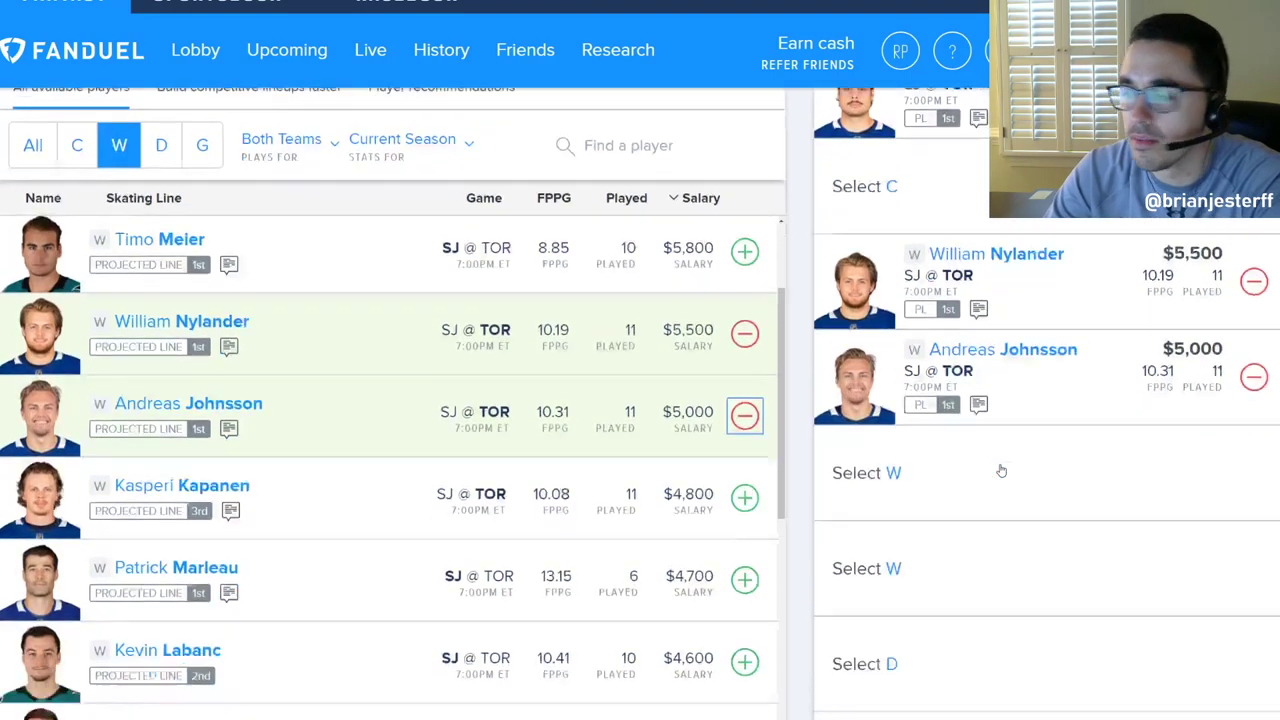
{"action": "scroll", "coordinate": [1001, 470], "scroll_direction": "down", "scroll_amount": 2}
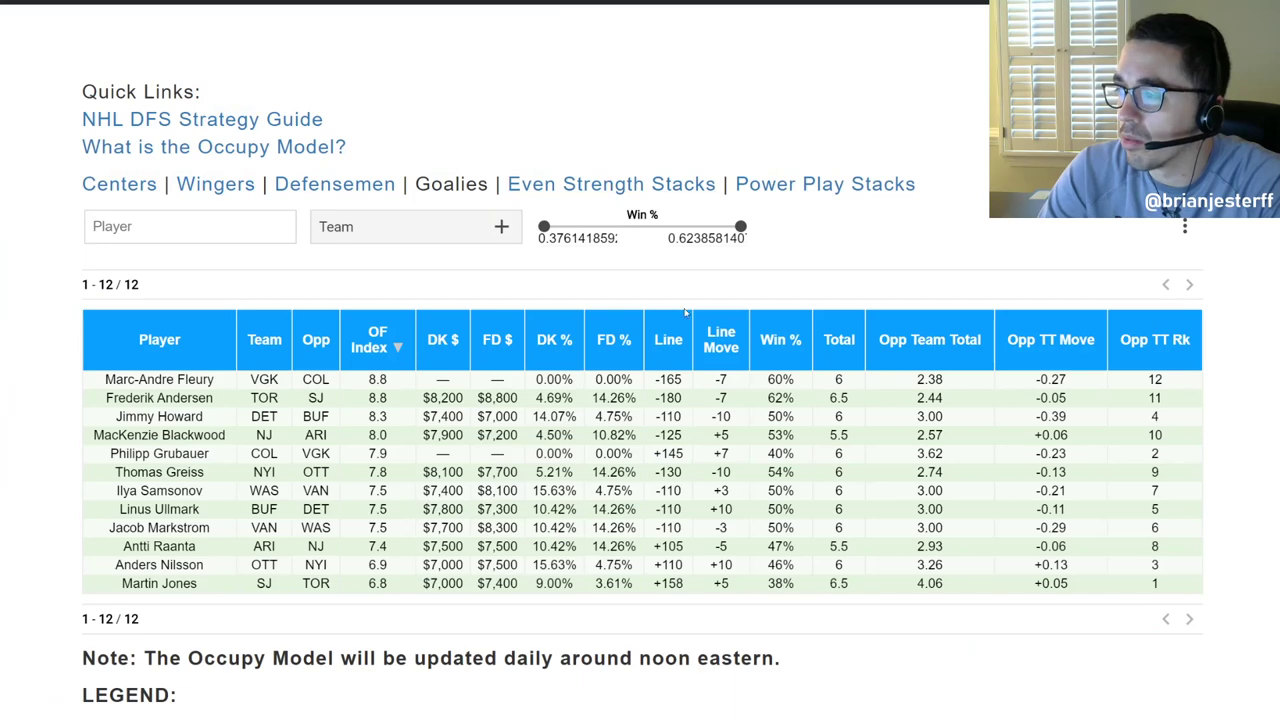
Sort the Occupy Model's goalies table by opponent team total and return to the even strength stack rankings.
{"action": "left_click", "coordinate": [960, 341]}
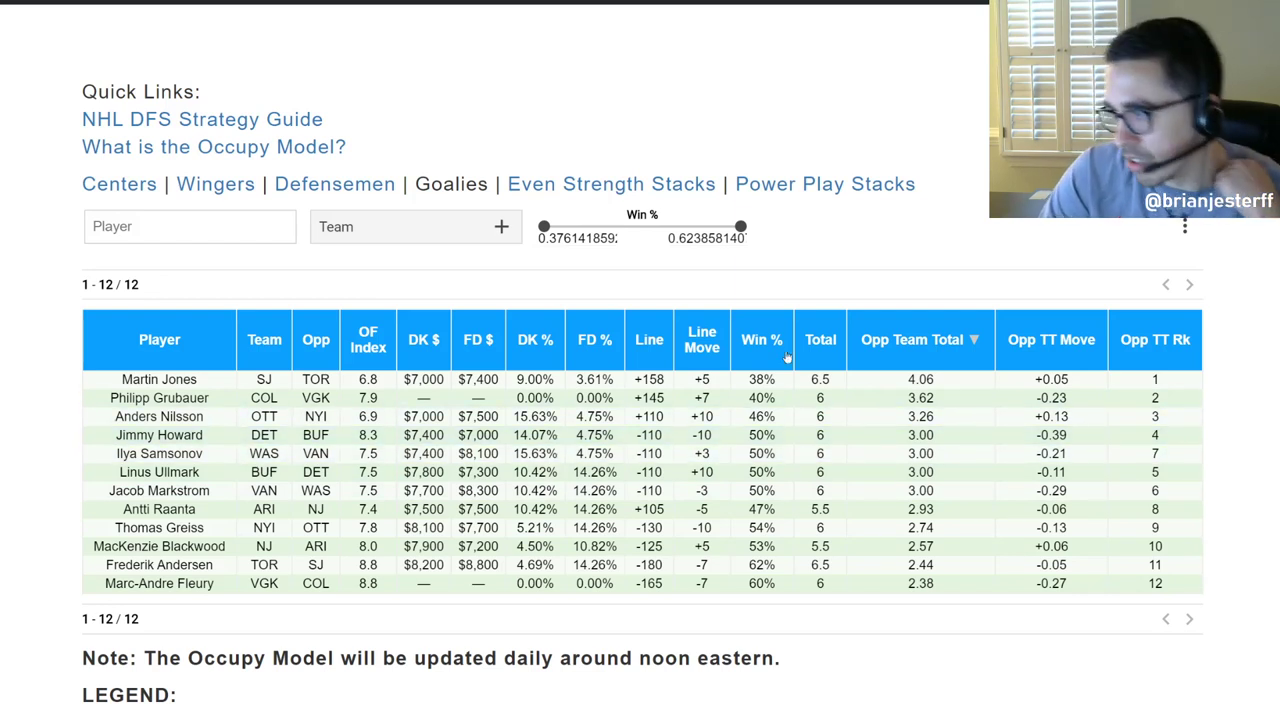
{"action": "left_click", "coordinate": [580, 185]}
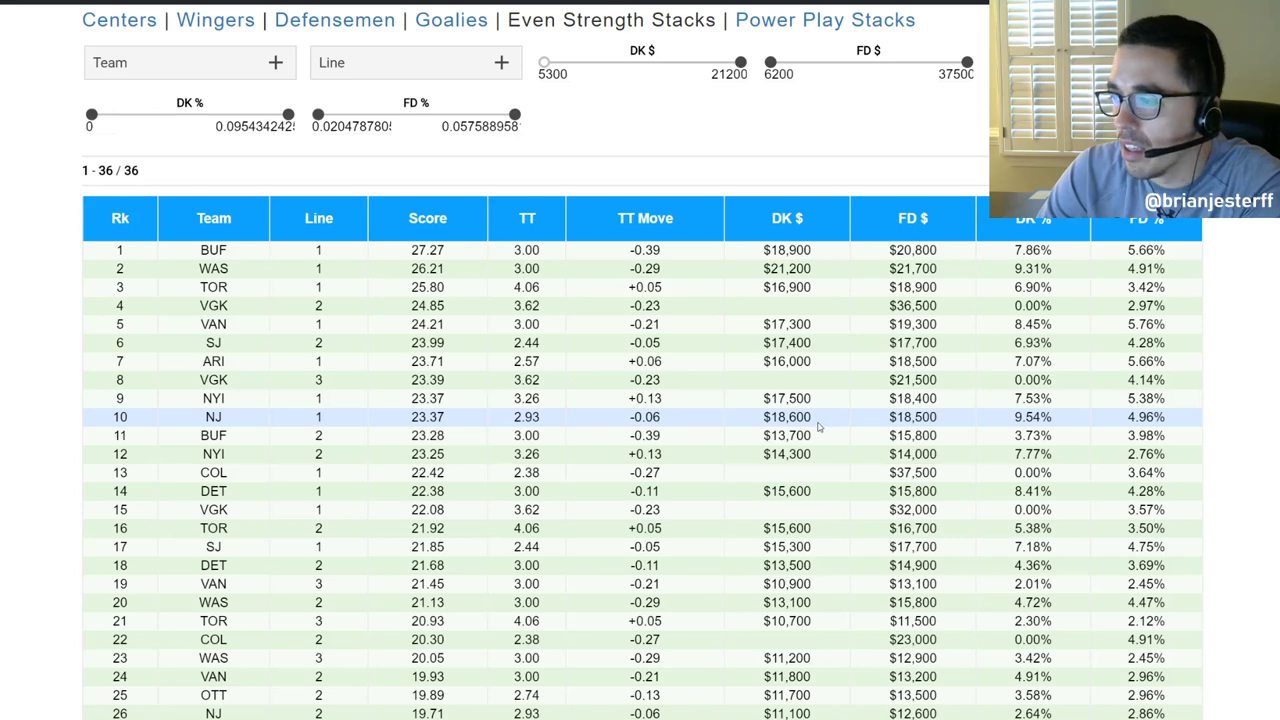
{"action": "scroll", "coordinate": [785, 300], "scroll_direction": "up", "scroll_amount": 1}
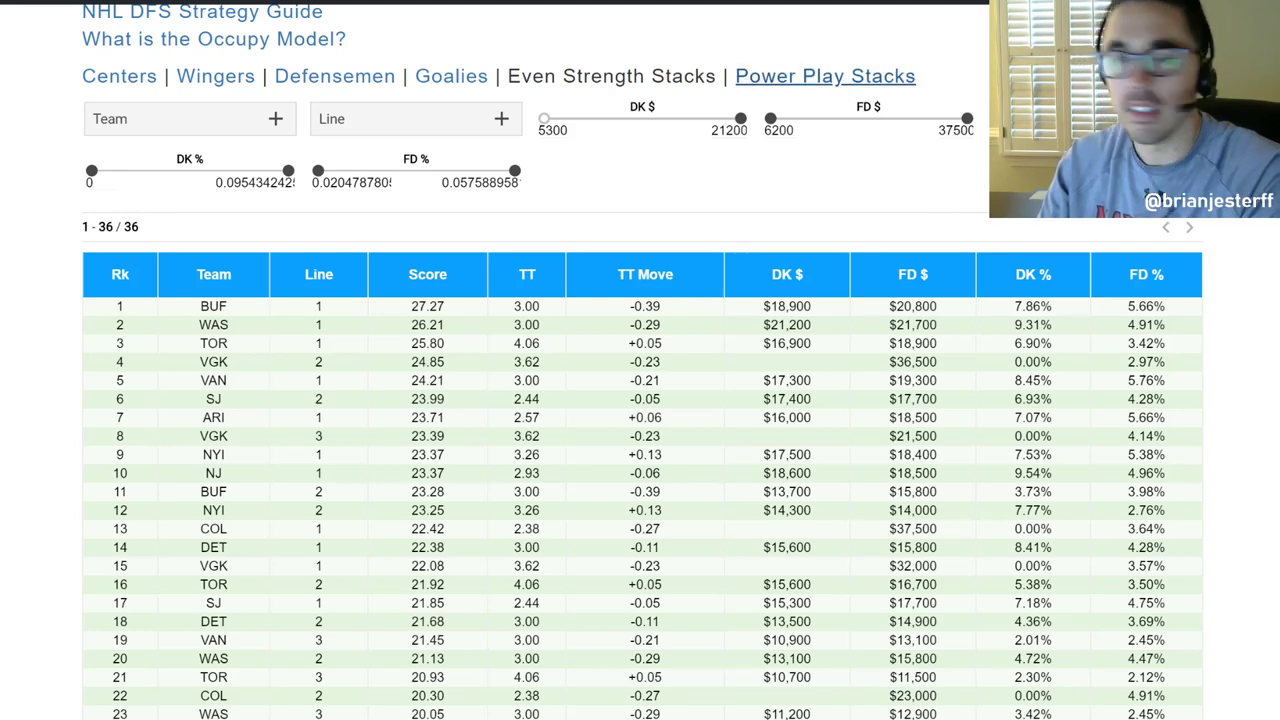
Open the Occupy Model's Power Play Stacks rankings and compare the teams' units, including NYI's first and second units.
{"action": "left_click", "coordinate": [825, 76]}
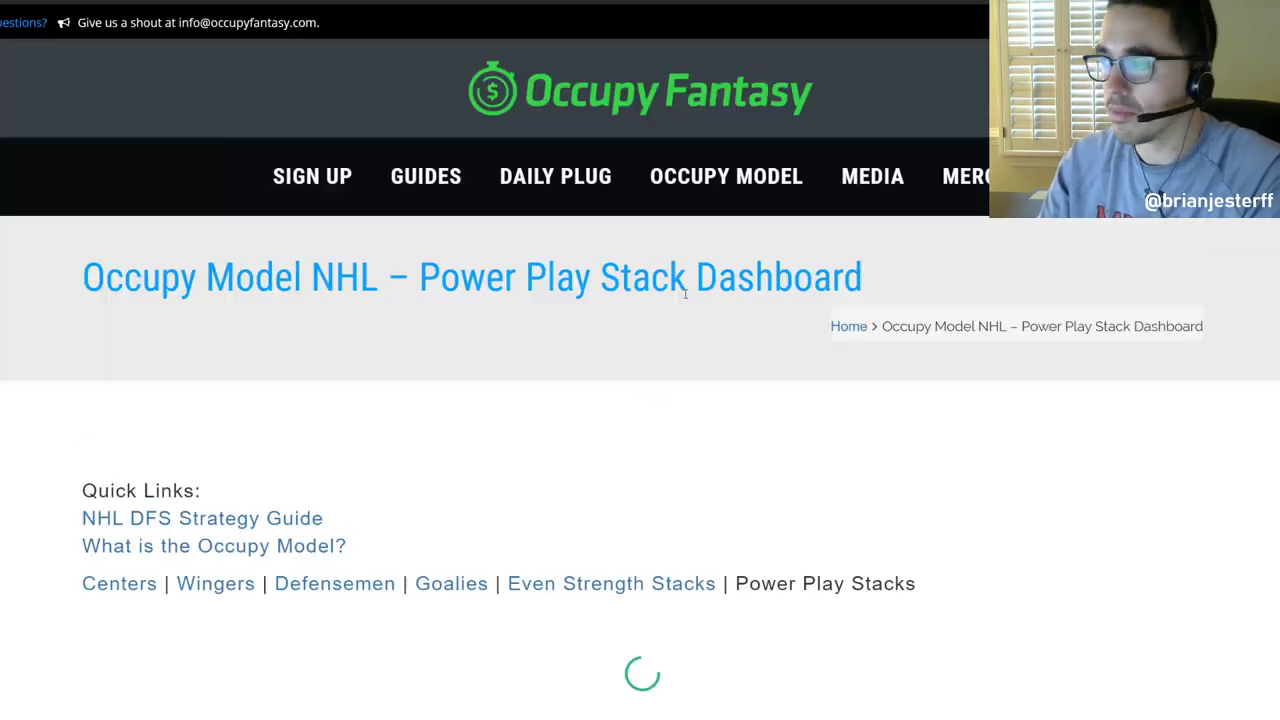
{"action": "scroll", "coordinate": [688, 299], "scroll_direction": "down", "scroll_amount": 3}
{"action": "scroll", "coordinate": [689, 303], "scroll_direction": "down", "scroll_amount": 1}
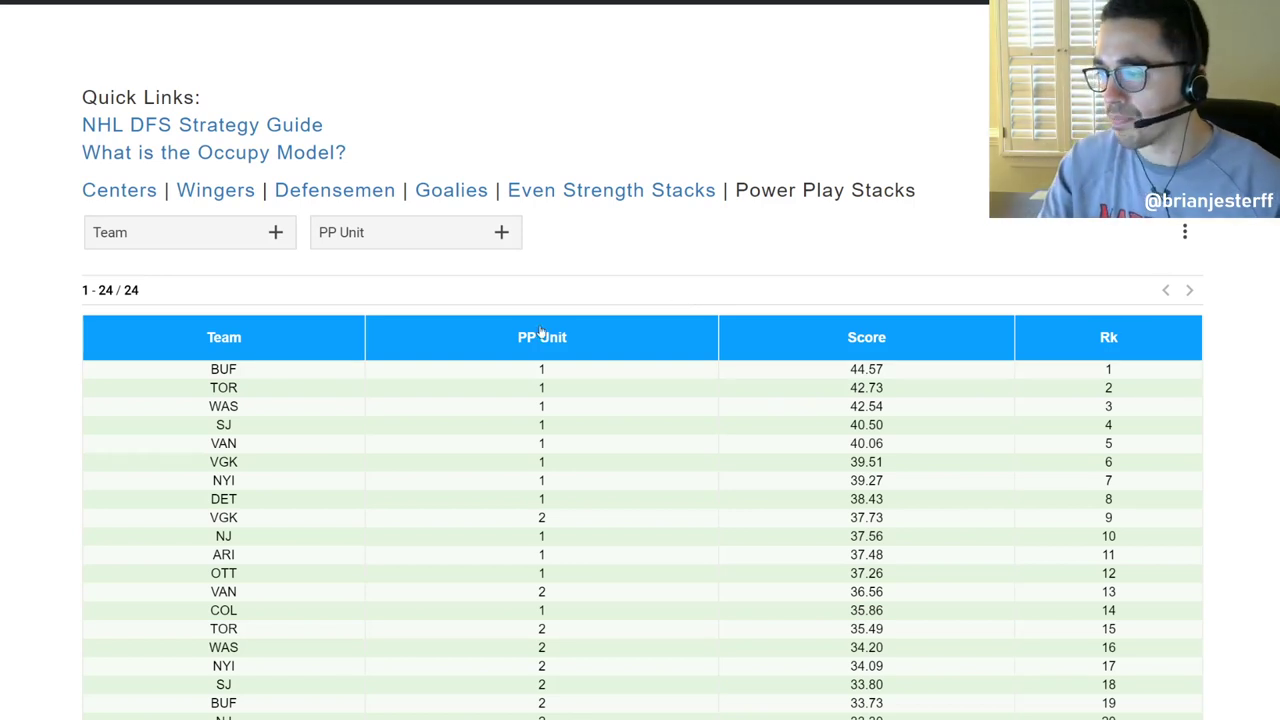
{"action": "scroll", "coordinate": [543, 302], "scroll_direction": "down", "scroll_amount": 1}
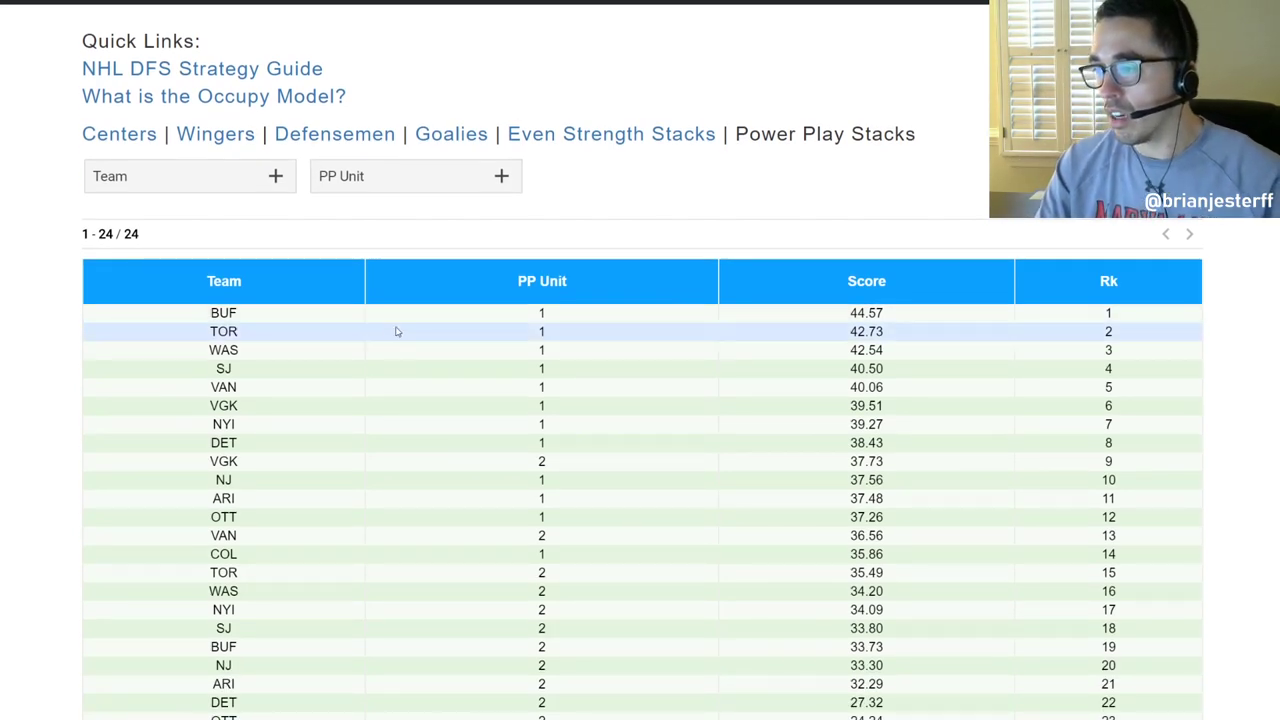
{"action": "left_click_drag", "start_coordinate": [286, 428], "coordinate": [286, 397]}
{"action": "left_click", "coordinate": [286, 397]}
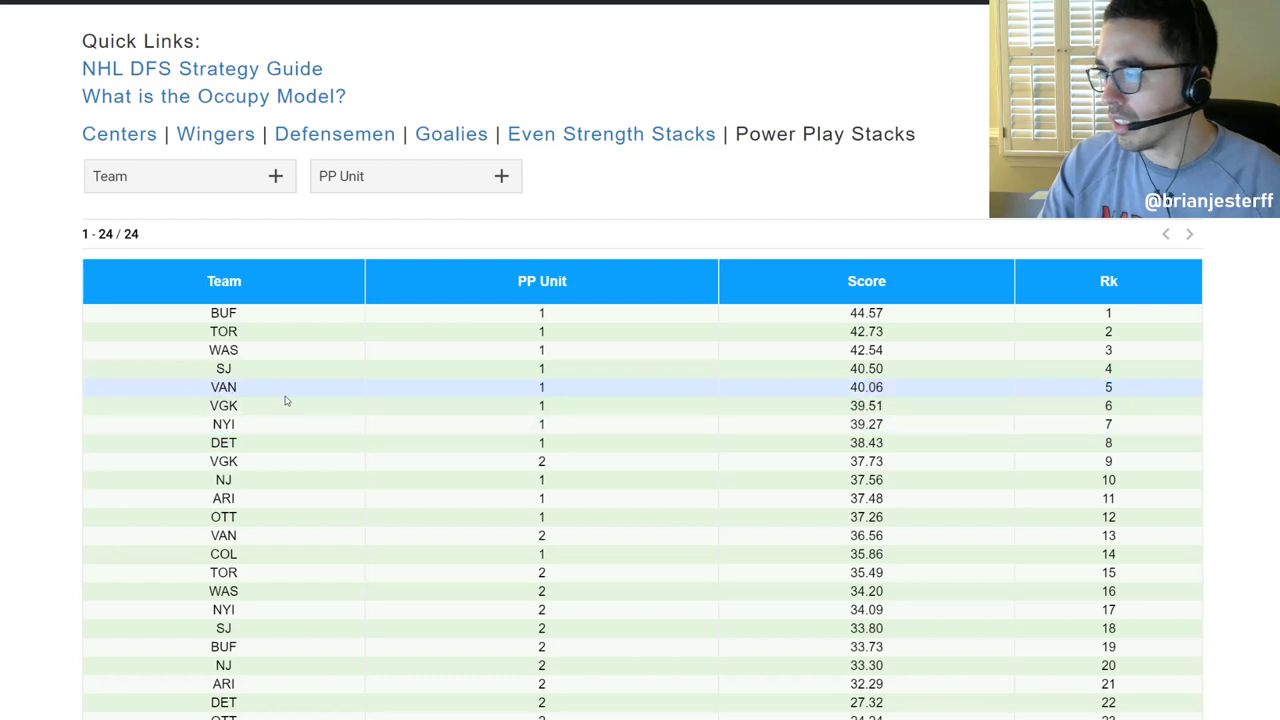
{"action": "double_click", "coordinate": [553, 429]}
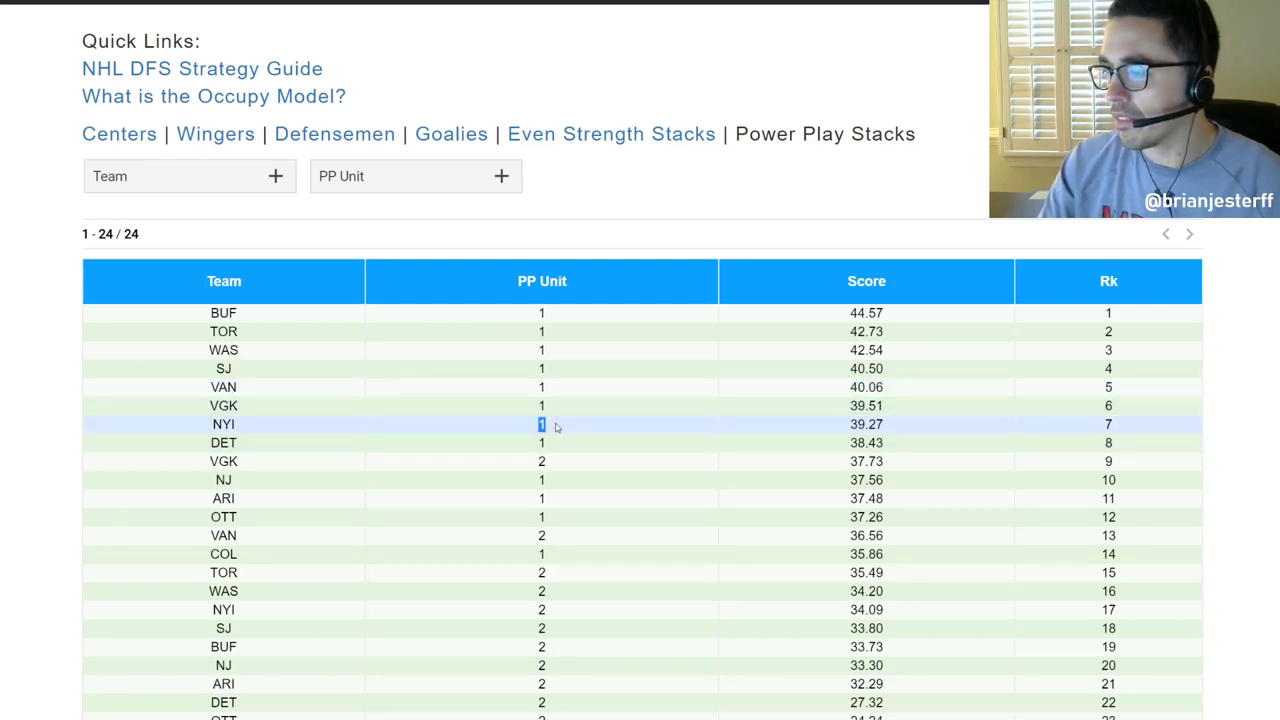
{"action": "left_click", "coordinate": [543, 609]}
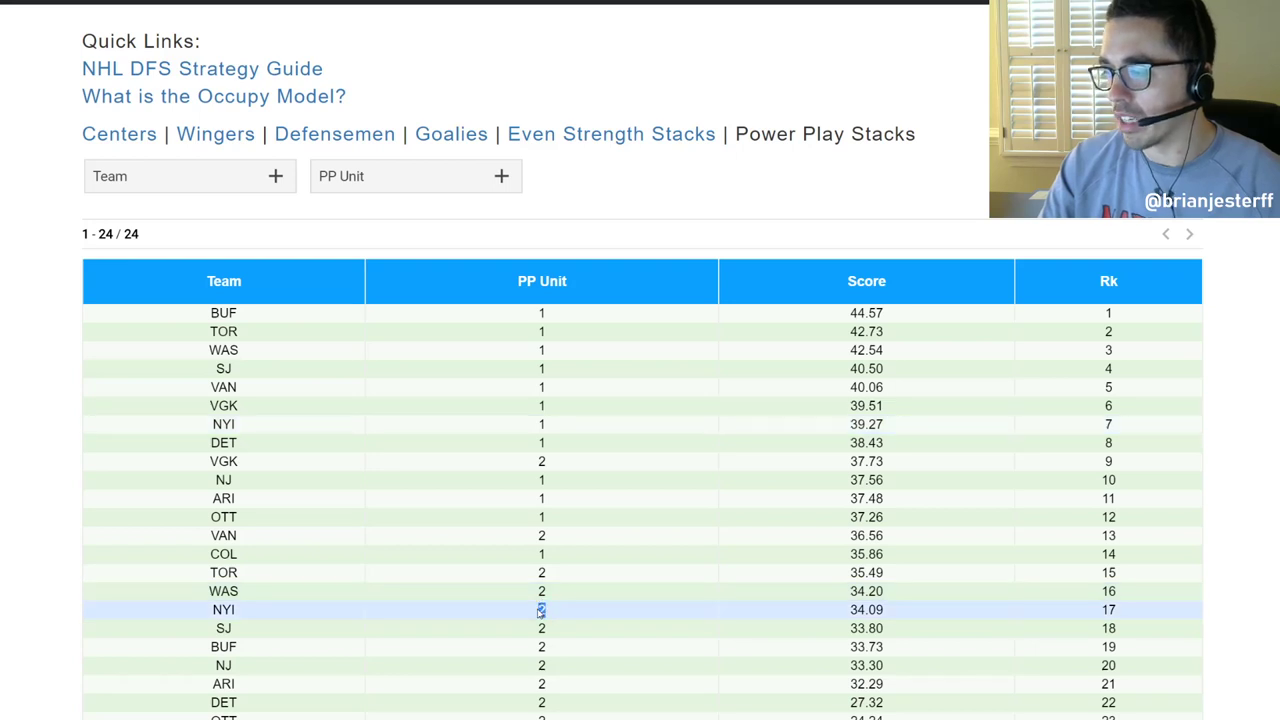
{"action": "left_click", "coordinate": [550, 441]}
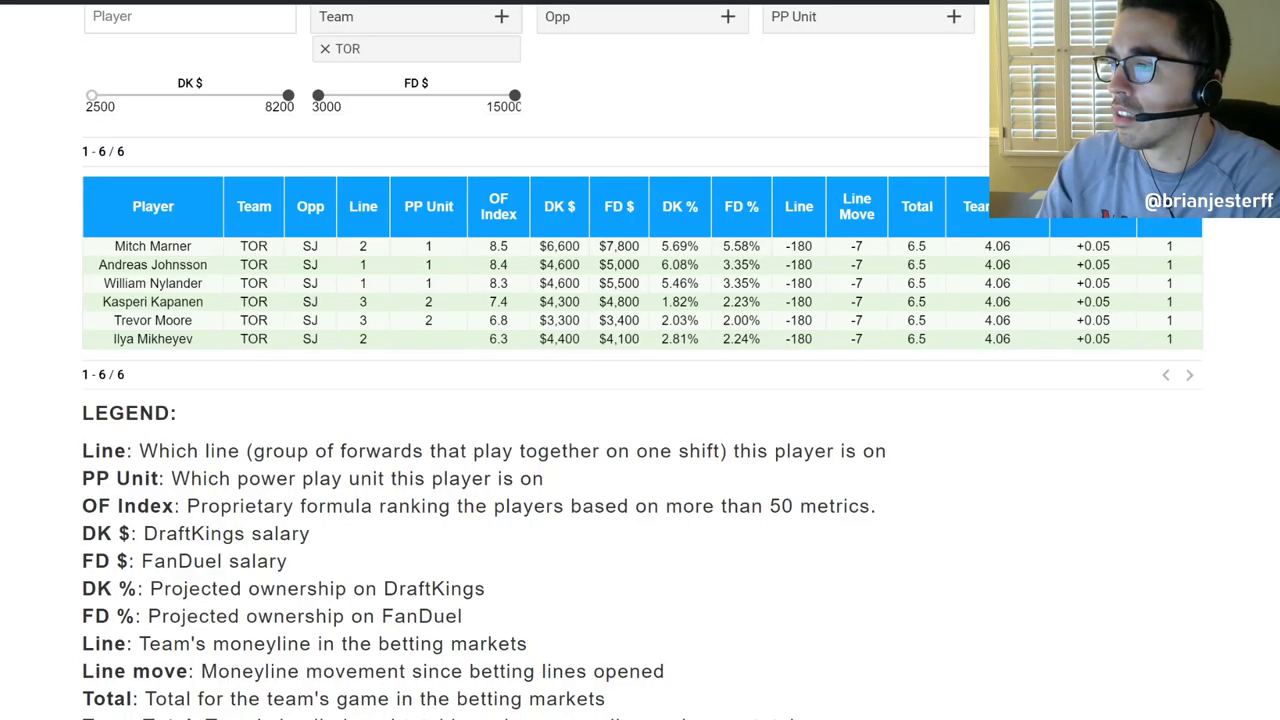
Replace the TOR team filter on the Occupy Model's wingers table with NYI.
{"action": "scroll", "coordinate": [417, 129], "scroll_direction": "up", "scroll_amount": 1}
{"action": "left_click", "coordinate": [325, 104]}
{"action": "left_click", "coordinate": [368, 80]}
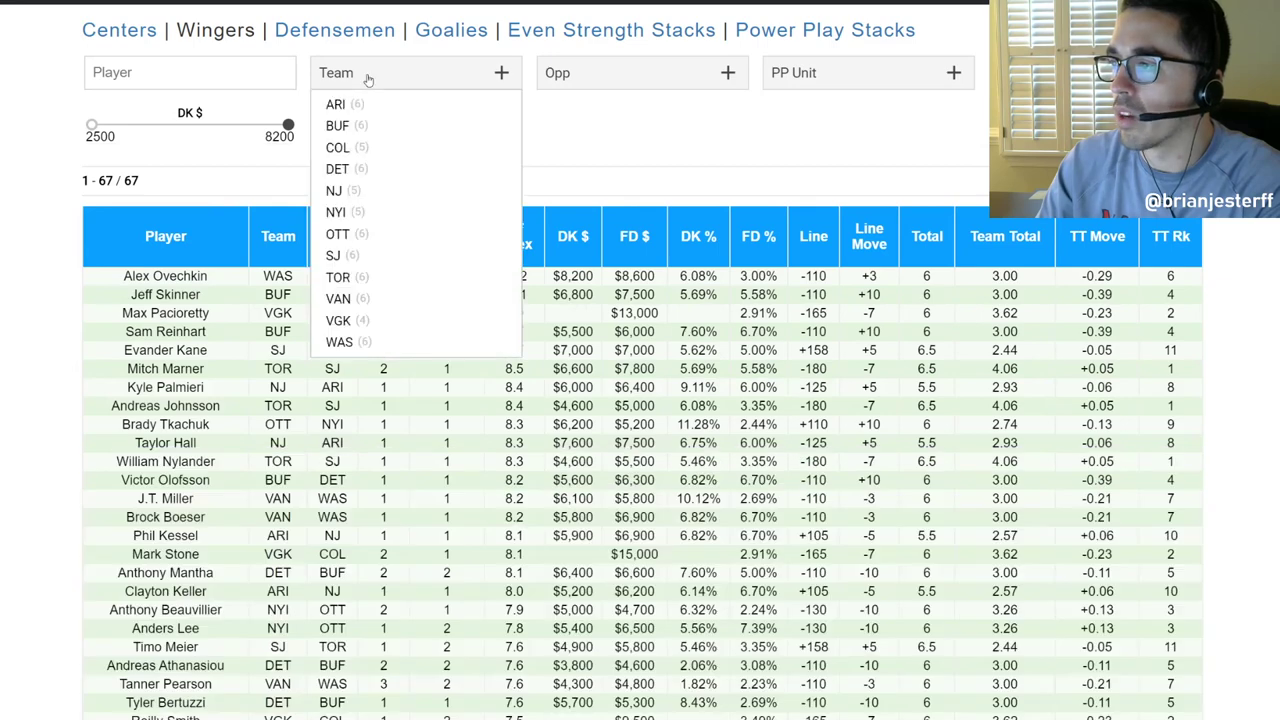
{"action": "left_click", "coordinate": [414, 211]}
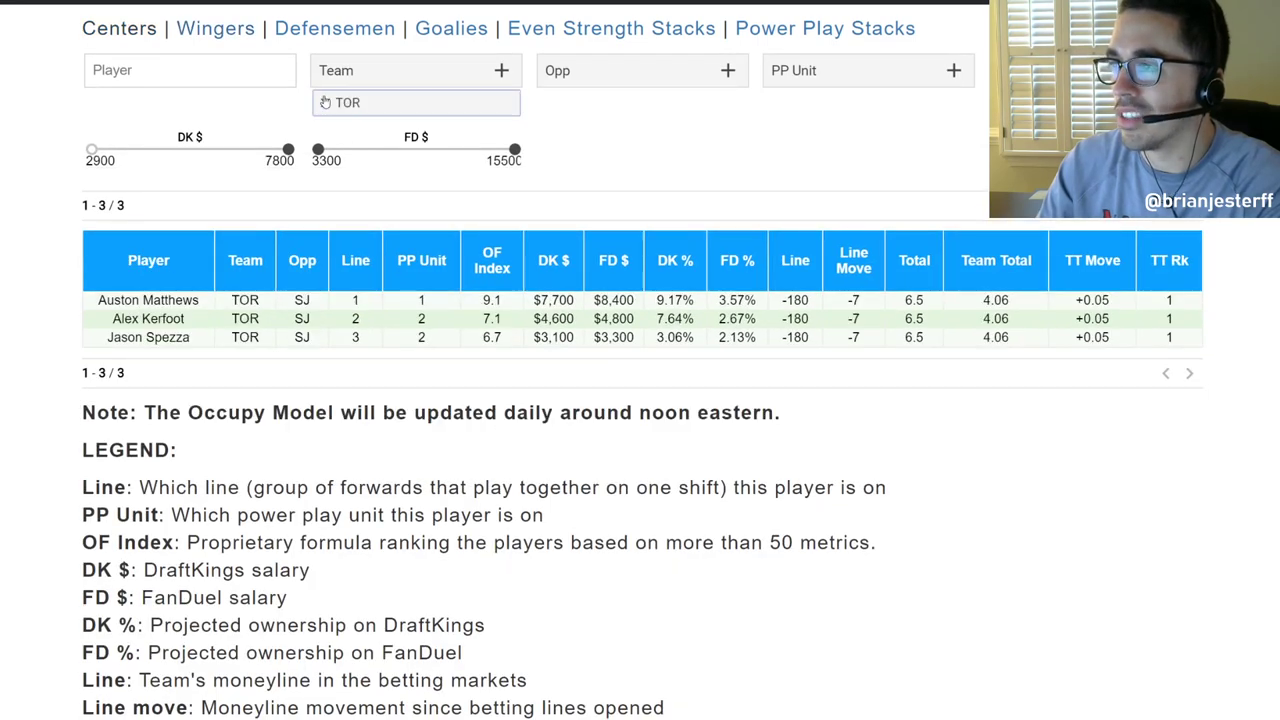
Replace the TOR team filter on the Occupy Model's centers table with NYI.
{"action": "left_click", "coordinate": [324, 104]}
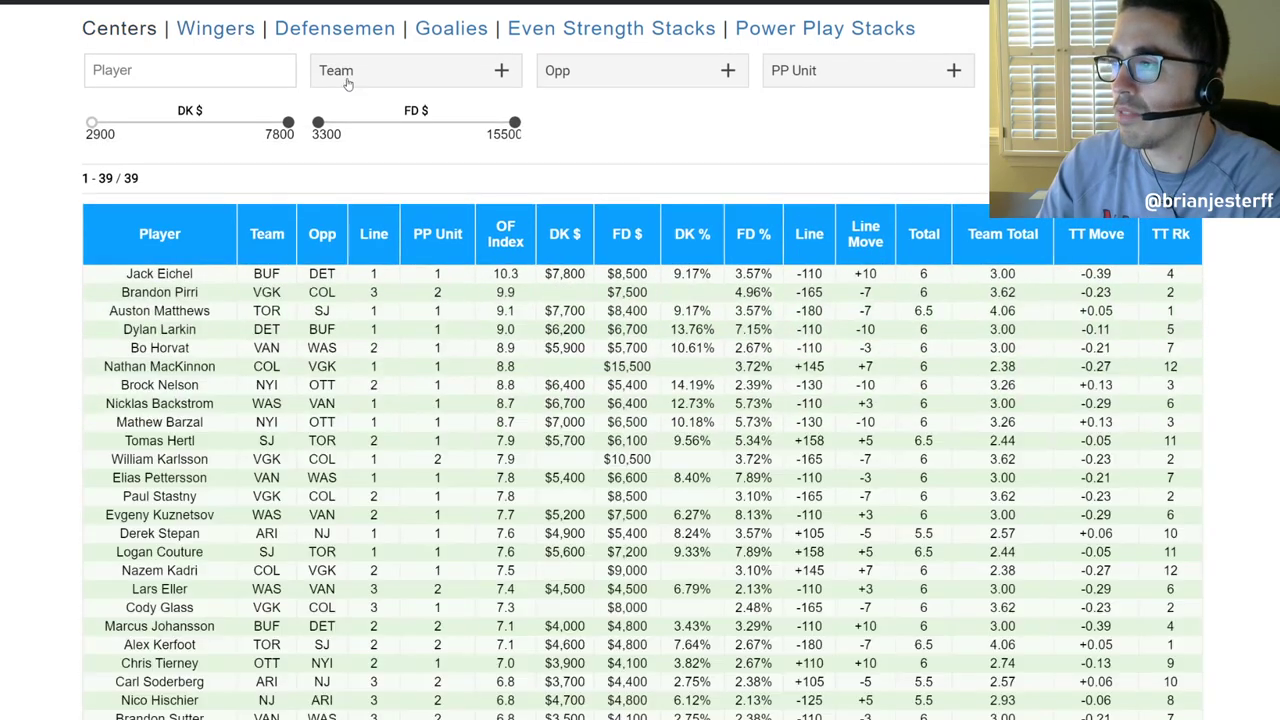
{"action": "left_click", "coordinate": [347, 84]}
{"action": "left_click", "coordinate": [385, 211]}
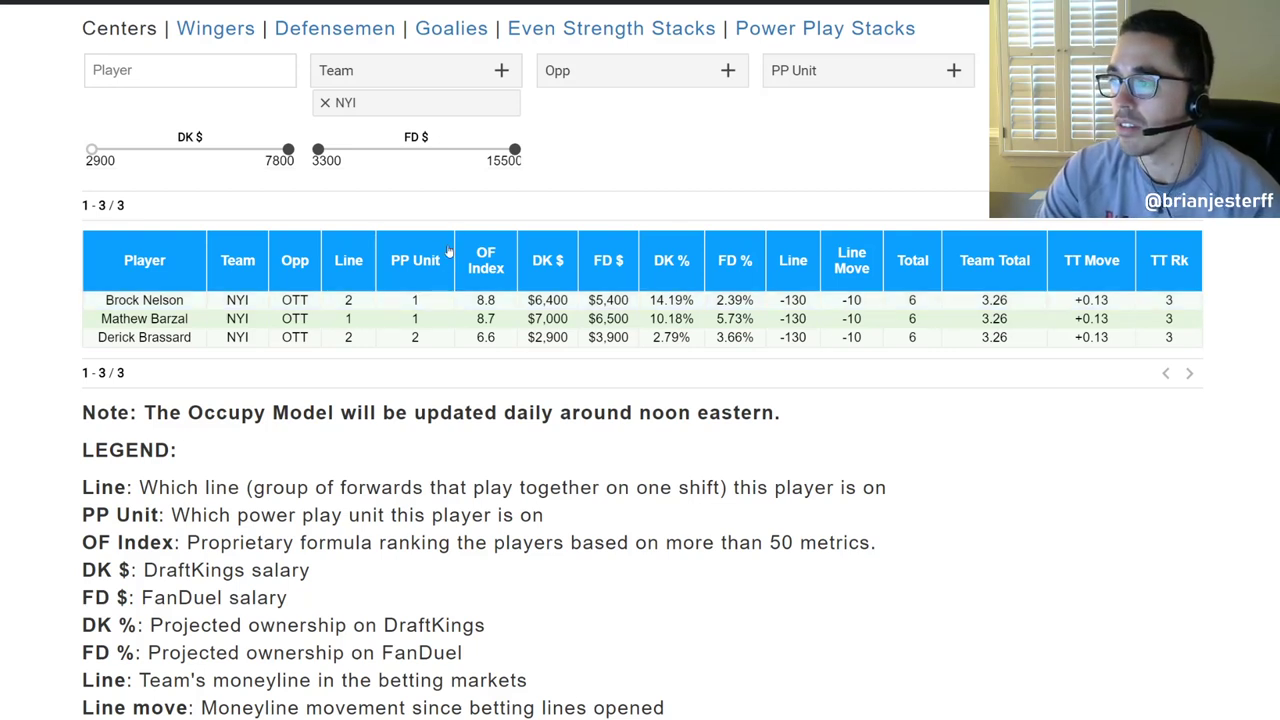
Compare the NYI wingers and centers, and change the defensemen table's team filter from TOR to NYI.
{"action": "left_click", "coordinate": [215, 28]}
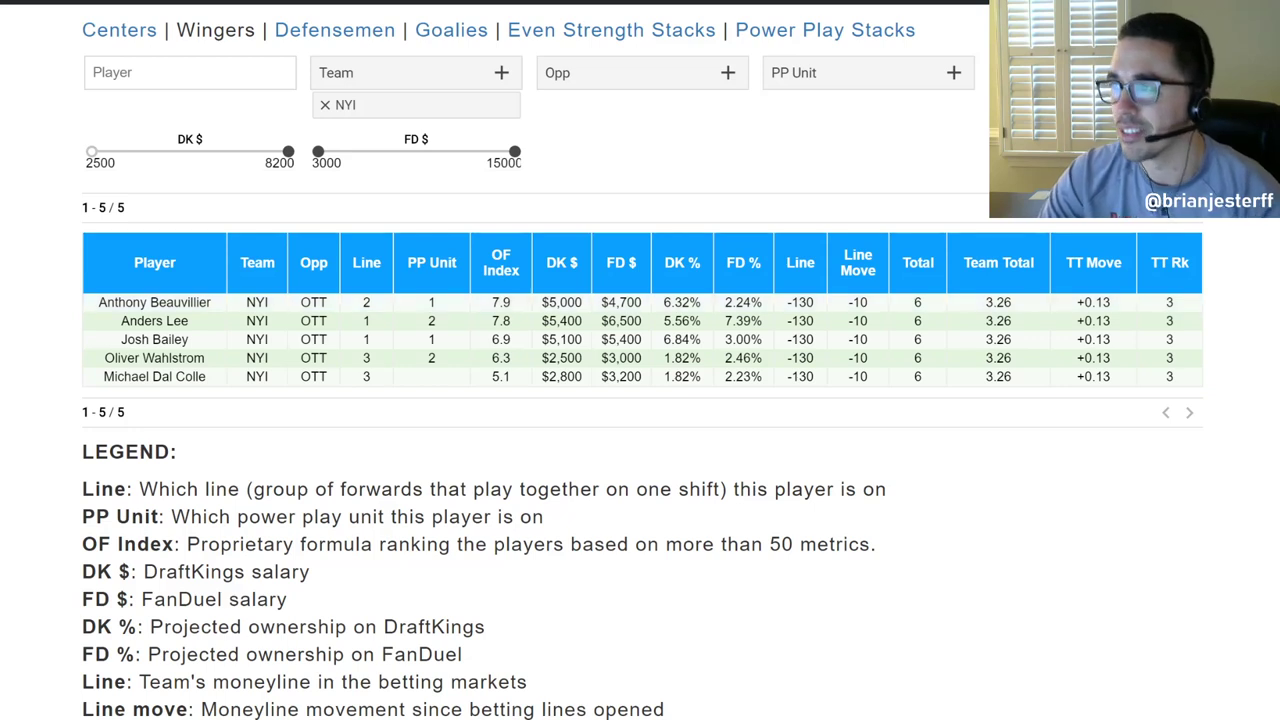
{"action": "left_click", "coordinate": [119, 30]}
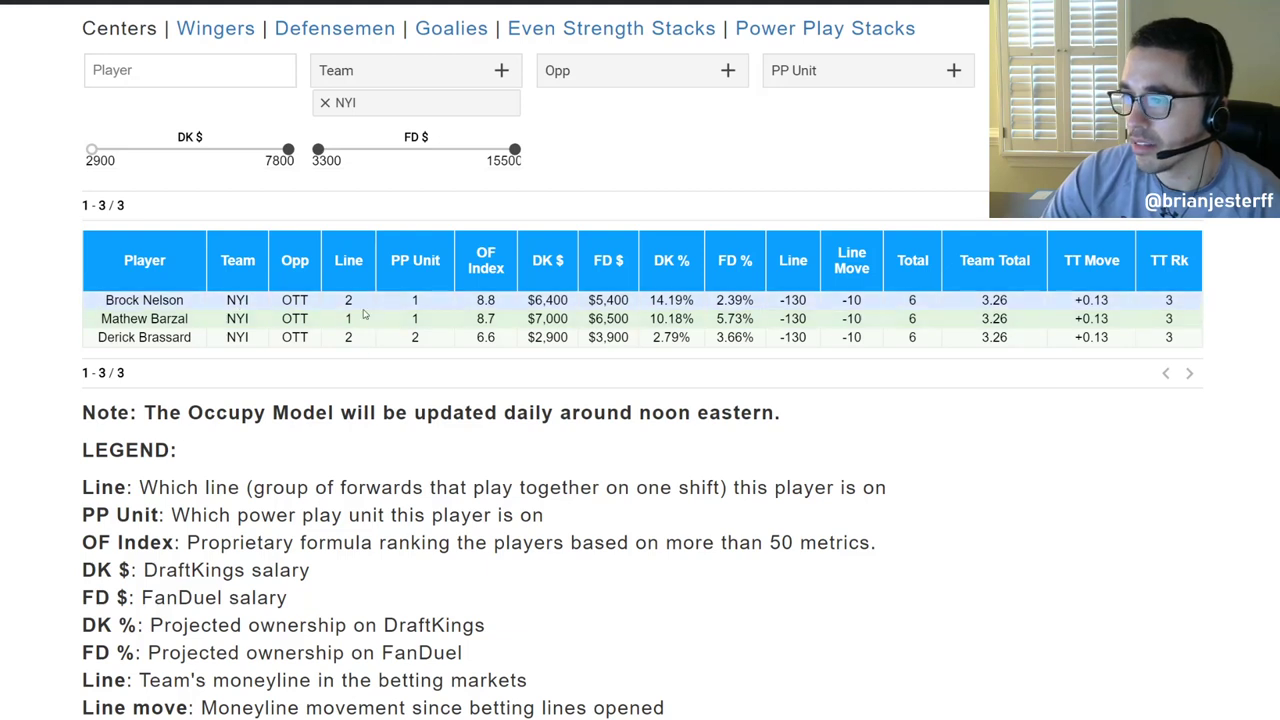
{"action": "left_click", "coordinate": [215, 28]}
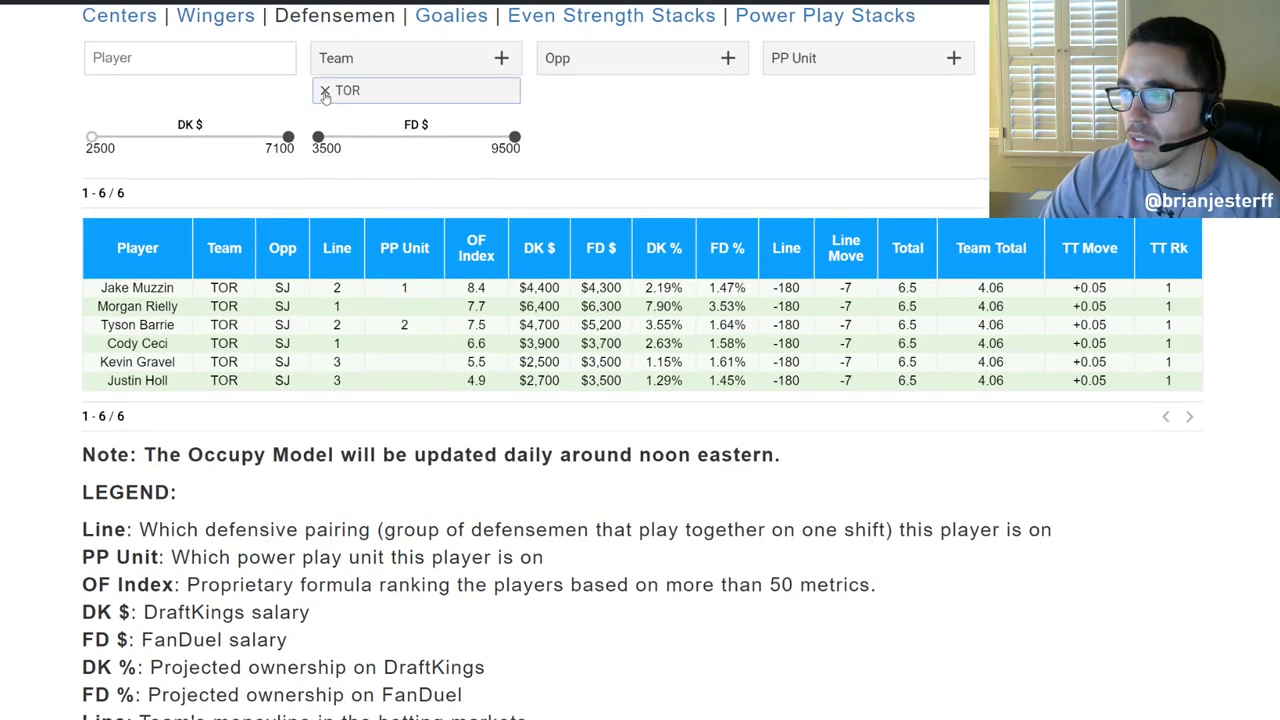
{"action": "left_click", "coordinate": [325, 90]}
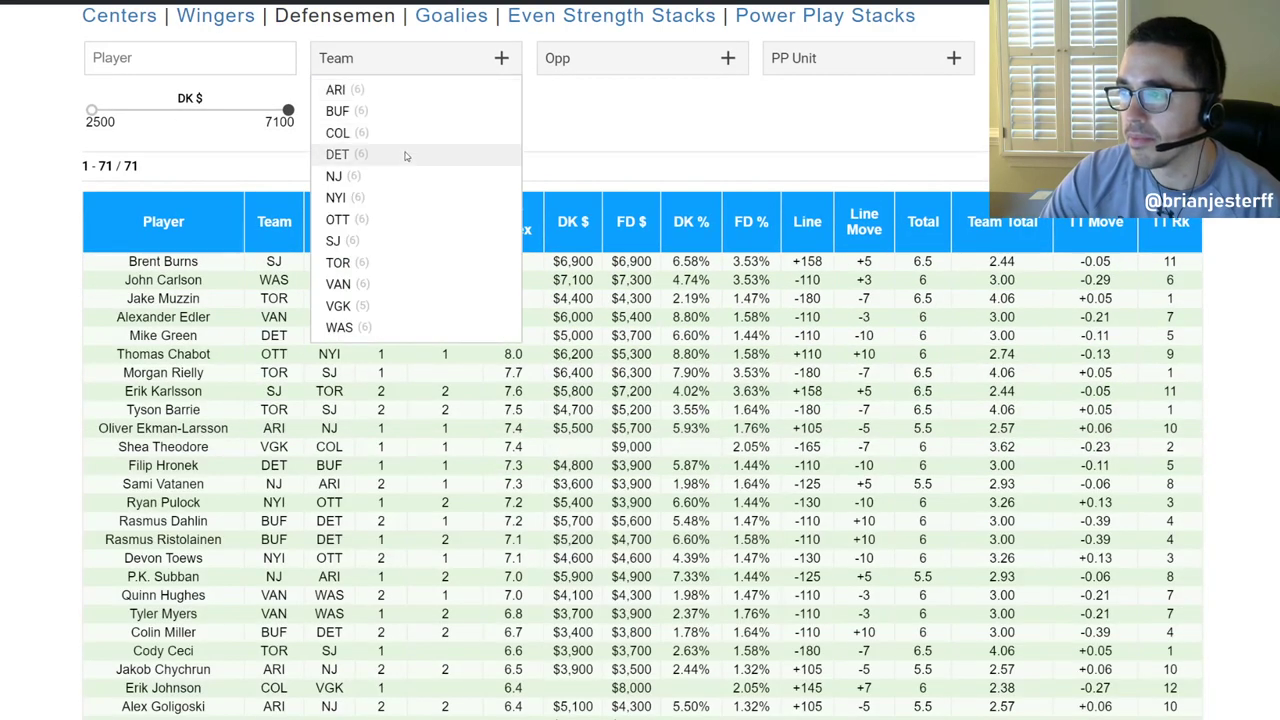
{"action": "left_click", "coordinate": [408, 197]}
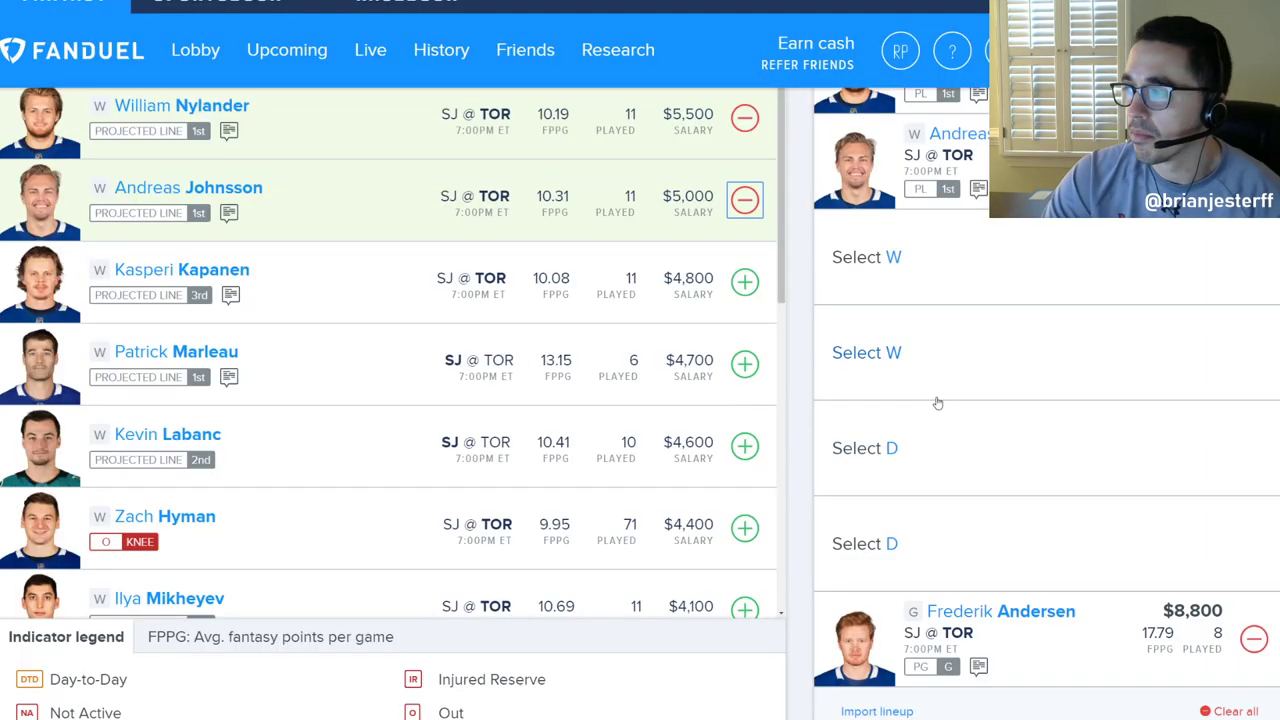
Back in the FanDuel lineup builder, list the available centers for the NYI @ OTT game.
{"action": "scroll", "coordinate": [937, 403], "scroll_direction": "up", "scroll_amount": 3}
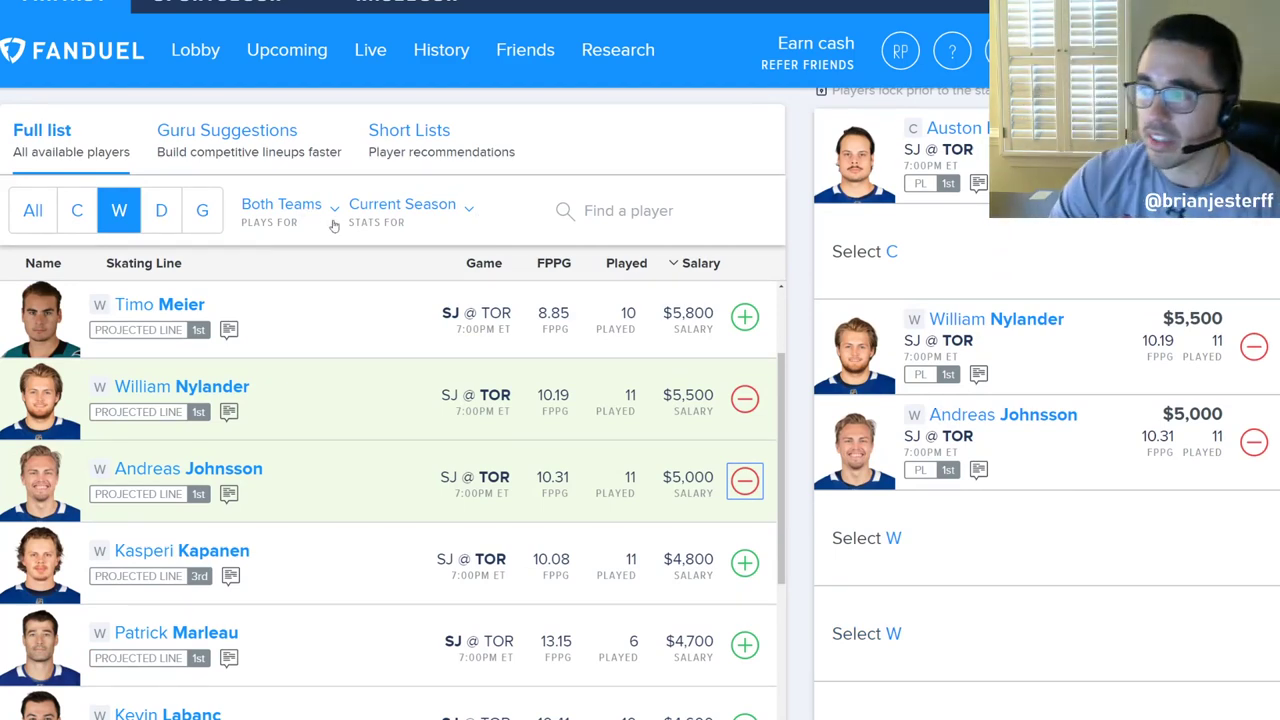
{"action": "scroll", "coordinate": [471, 237], "scroll_direction": "up", "scroll_amount": 1}
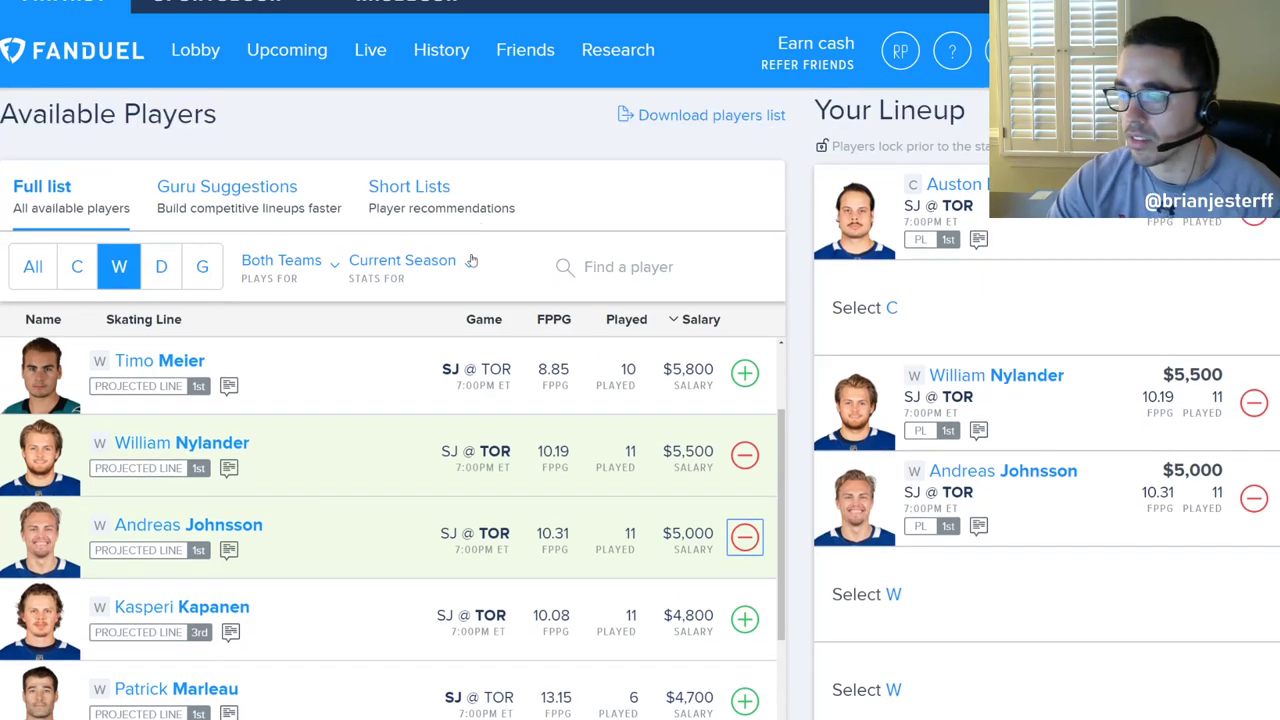
{"action": "scroll", "coordinate": [471, 260], "scroll_direction": "down", "scroll_amount": 1}
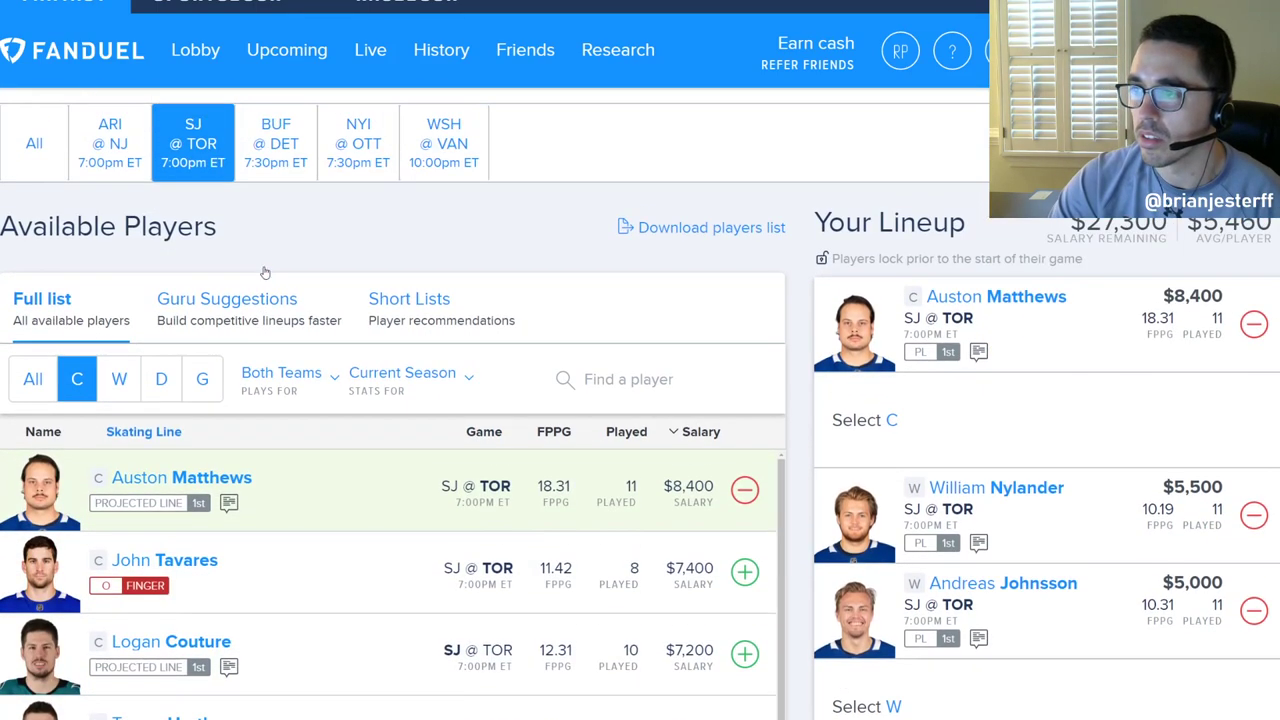
{"action": "left_click", "coordinate": [376, 166]}
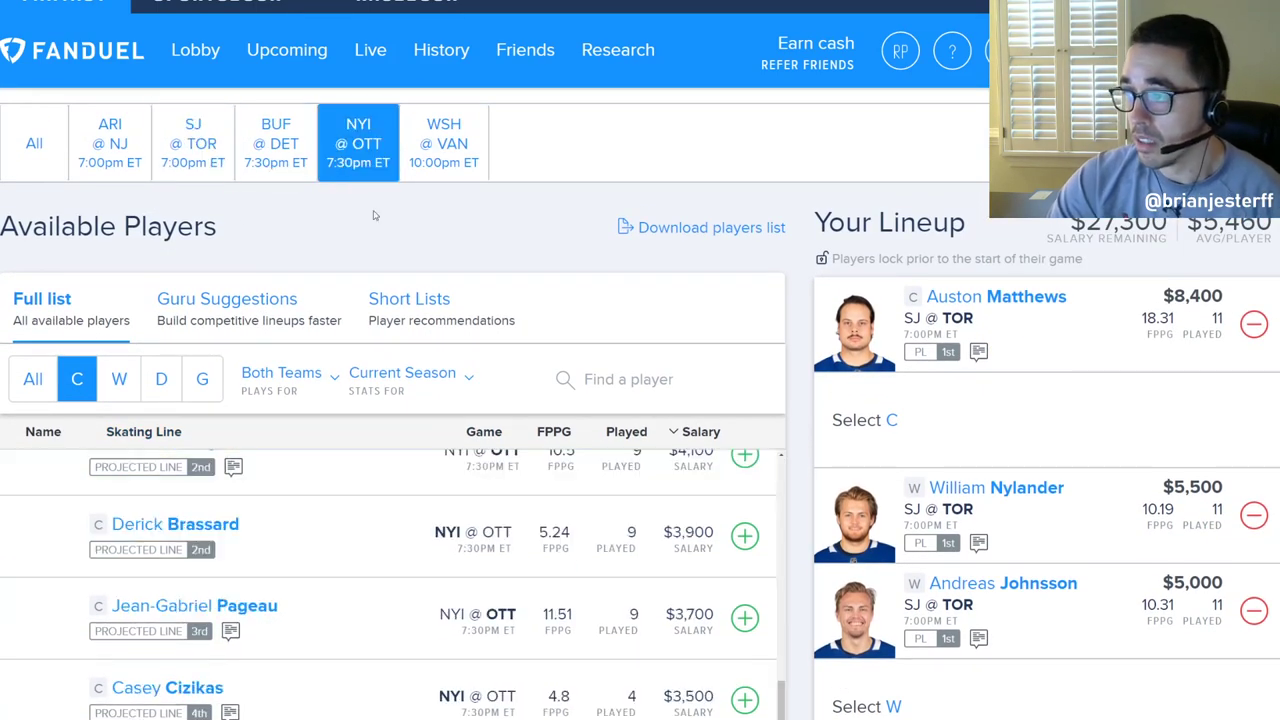
{"action": "scroll", "coordinate": [375, 215], "scroll_direction": "down", "scroll_amount": 3}
{"action": "scroll", "coordinate": [409, 363], "scroll_direction": "up", "scroll_amount": 5}
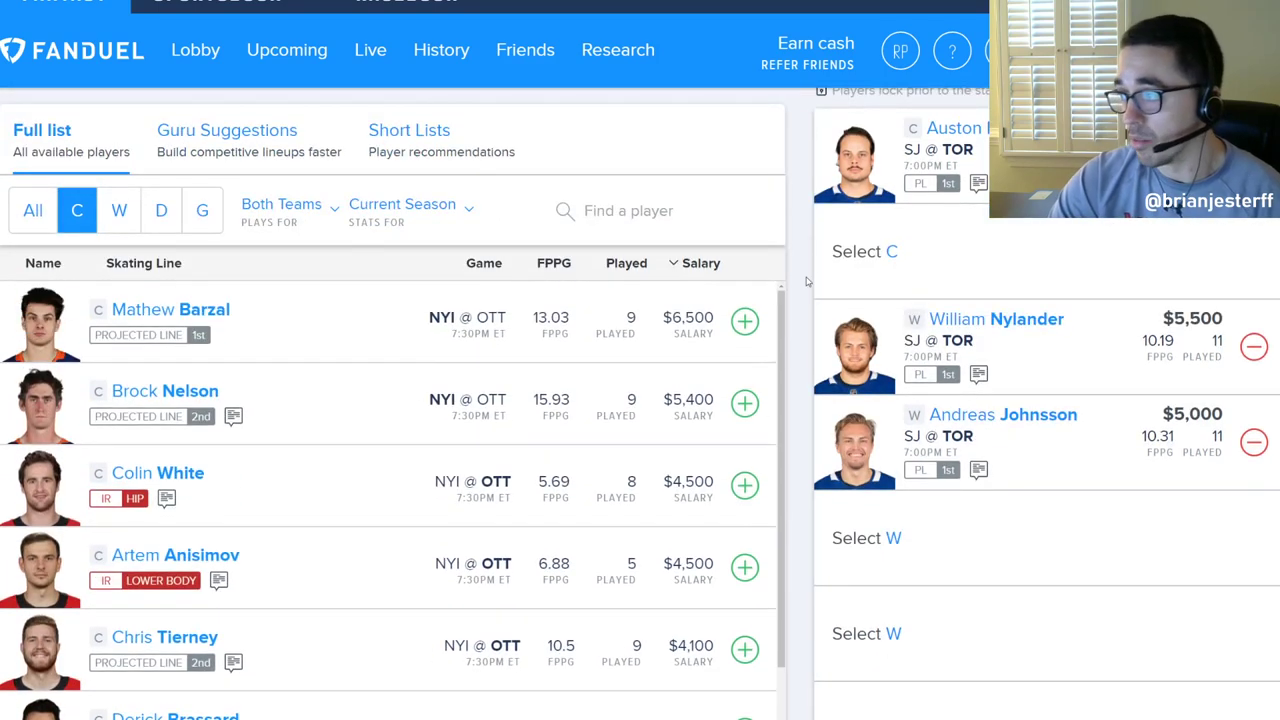
Add NYI center Brock Nelson, winger Anthony Beauvillier and defenseman Devon Toews to the lineup.
{"action": "scroll", "coordinate": [805, 245], "scroll_direction": "down", "scroll_amount": 2}
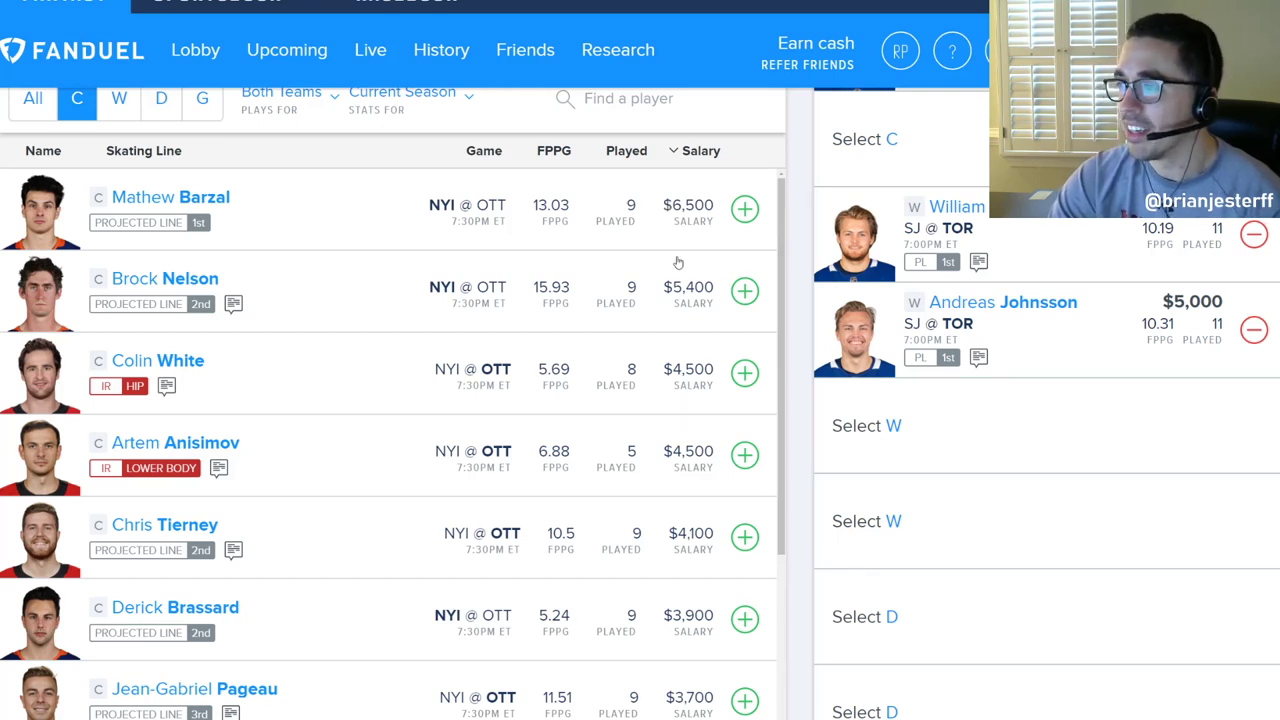
{"action": "left_click", "coordinate": [744, 290]}
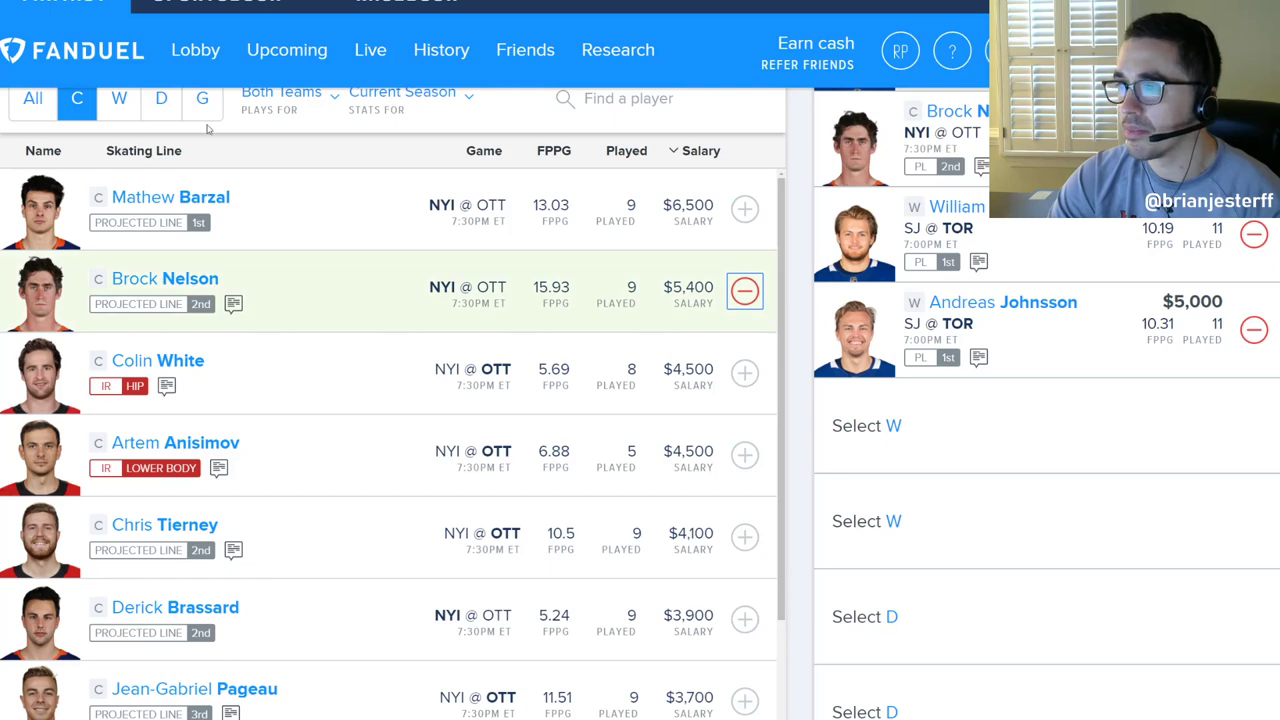
{"action": "left_click", "coordinate": [121, 108]}
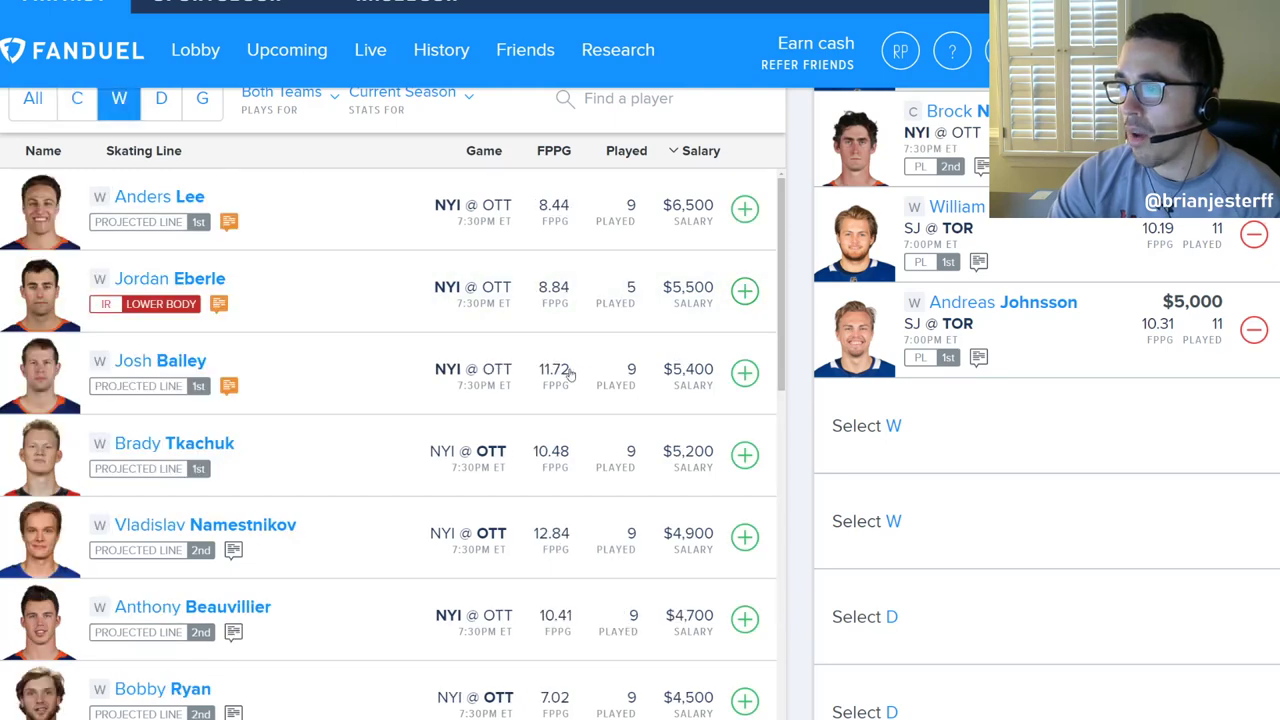
{"action": "left_click", "coordinate": [744, 619]}
{"action": "left_click", "coordinate": [160, 108]}
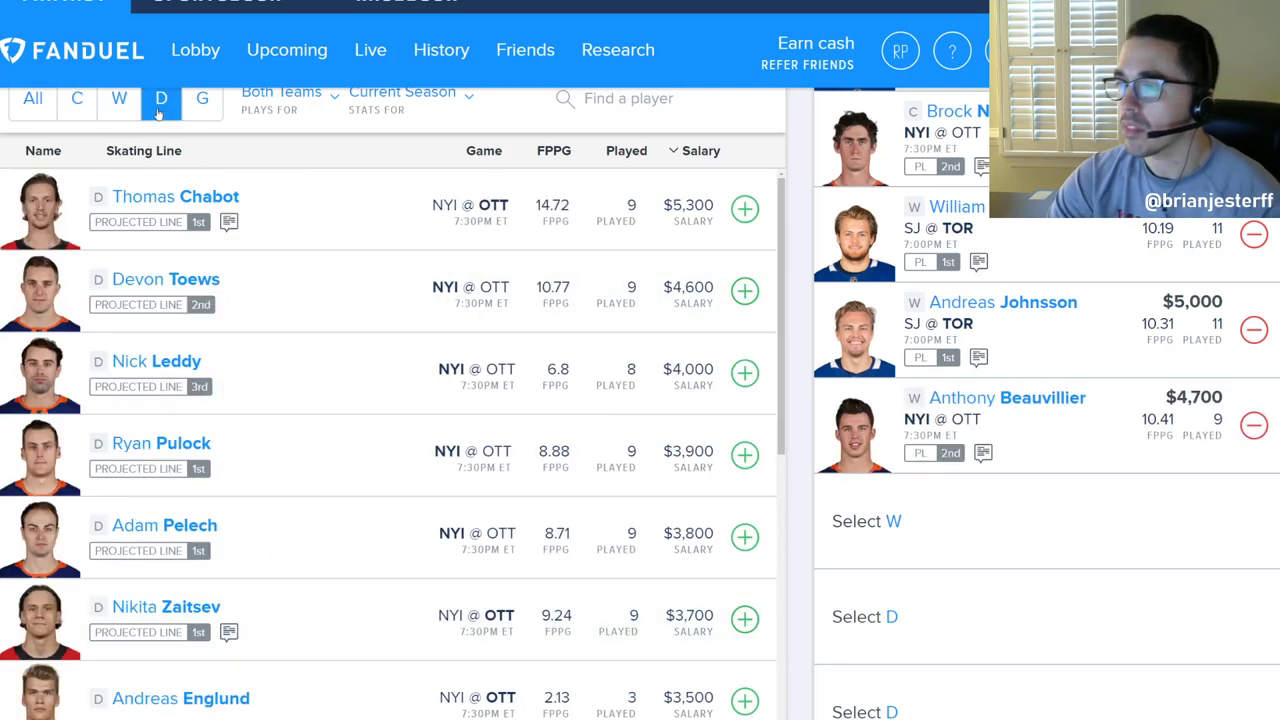
{"action": "left_click", "coordinate": [744, 291]}
Review the drafted lineup, checking the remaining salary and the winger and defenseman slots still open.
{"action": "scroll", "coordinate": [1181, 384], "scroll_direction": "up", "scroll_amount": 1}
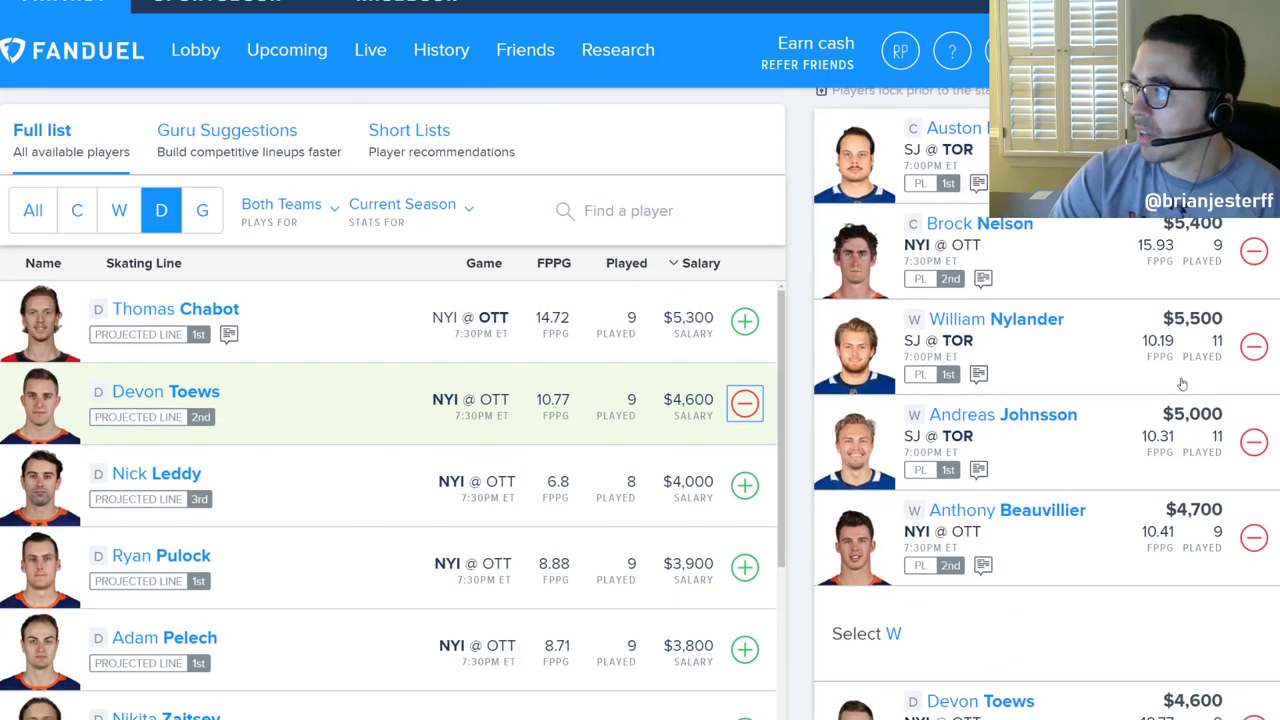
{"action": "scroll", "coordinate": [1181, 384], "scroll_direction": "down", "scroll_amount": 1}
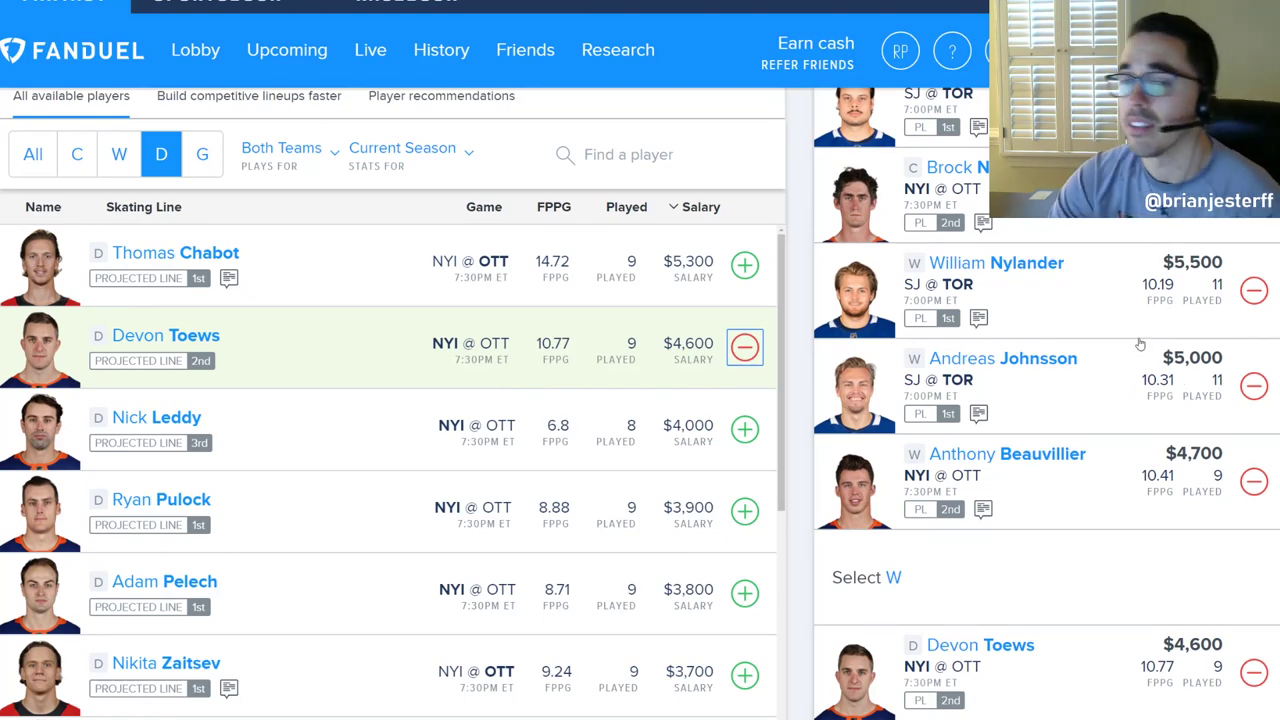
{"action": "scroll", "coordinate": [1154, 354], "scroll_direction": "down", "scroll_amount": 5}
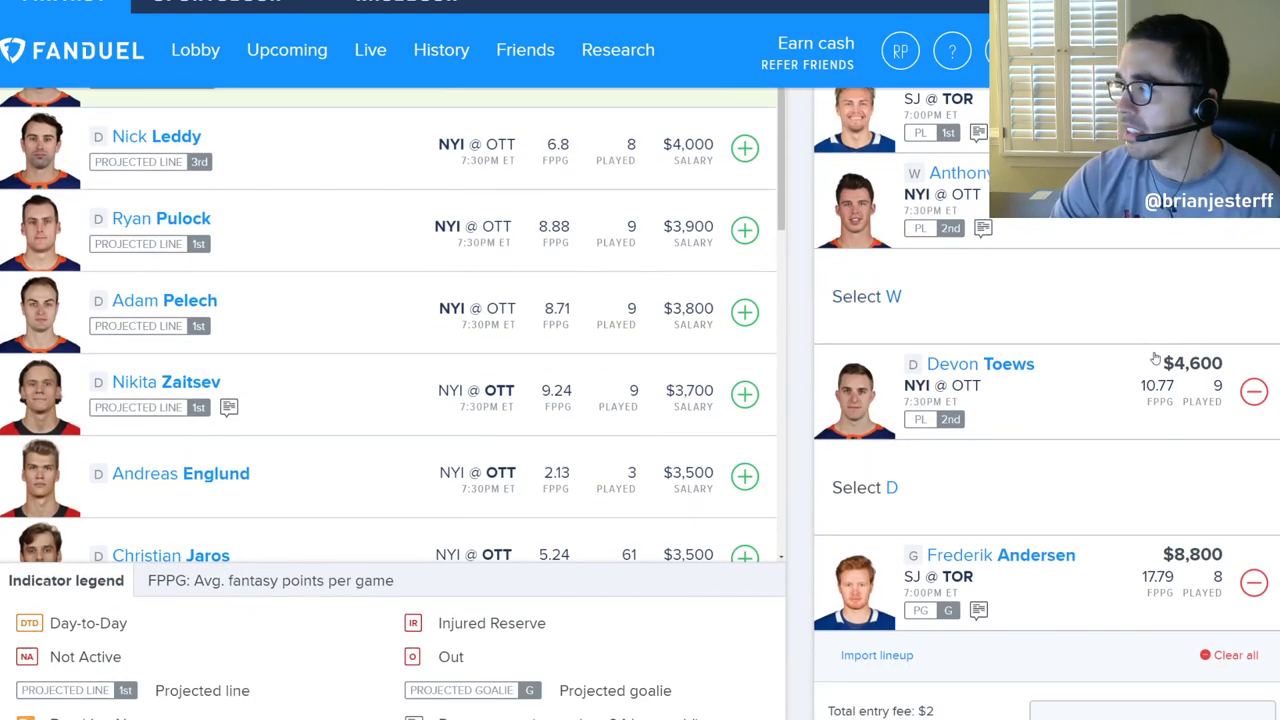
{"action": "scroll", "coordinate": [1160, 330], "scroll_direction": "up", "scroll_amount": 2}
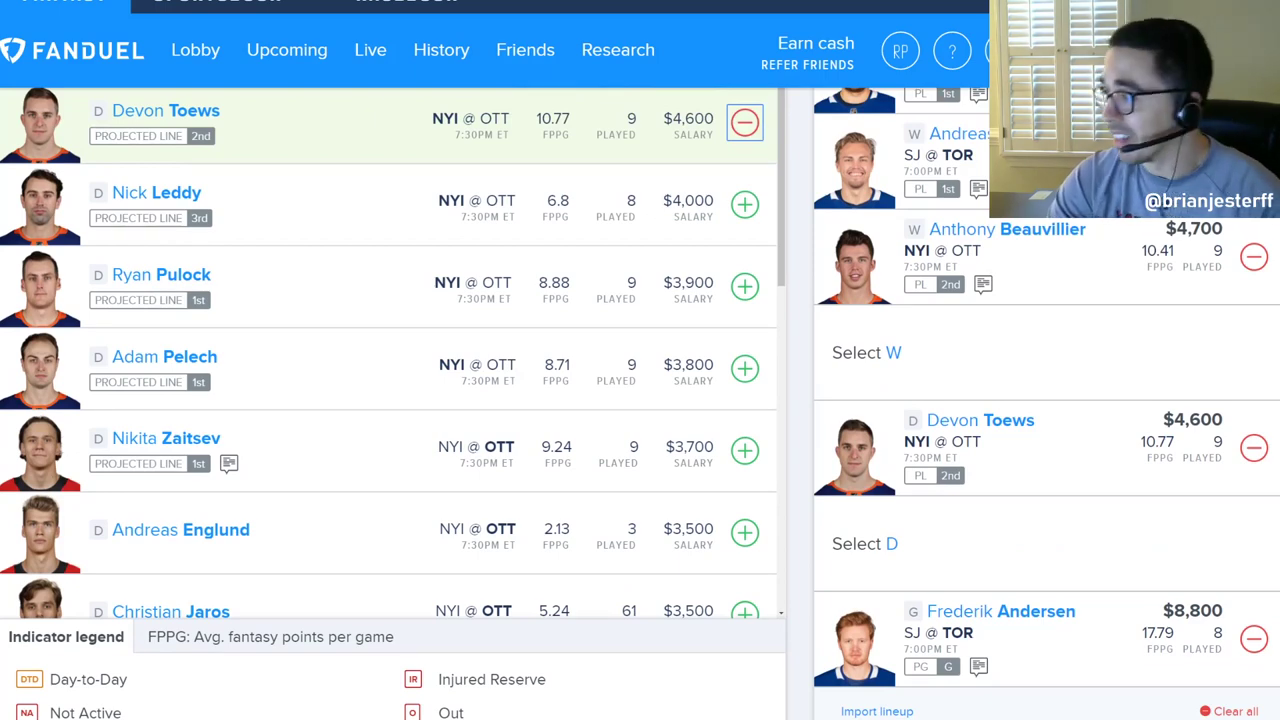
{"action": "scroll", "coordinate": [640, 400], "scroll_direction": "up", "scroll_amount": 3}
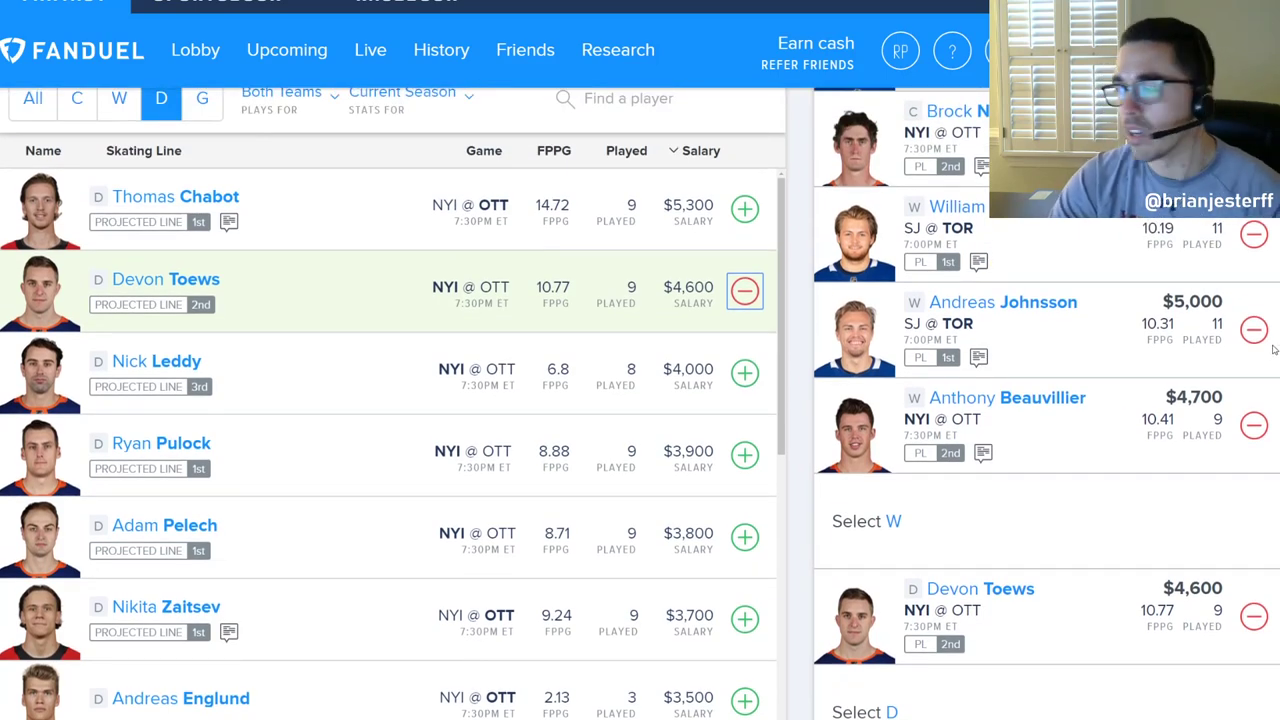
{"action": "scroll", "coordinate": [1276, 361], "scroll_direction": "up", "scroll_amount": 1}
{"action": "scroll", "coordinate": [1276, 361], "scroll_direction": "down", "scroll_amount": 1}
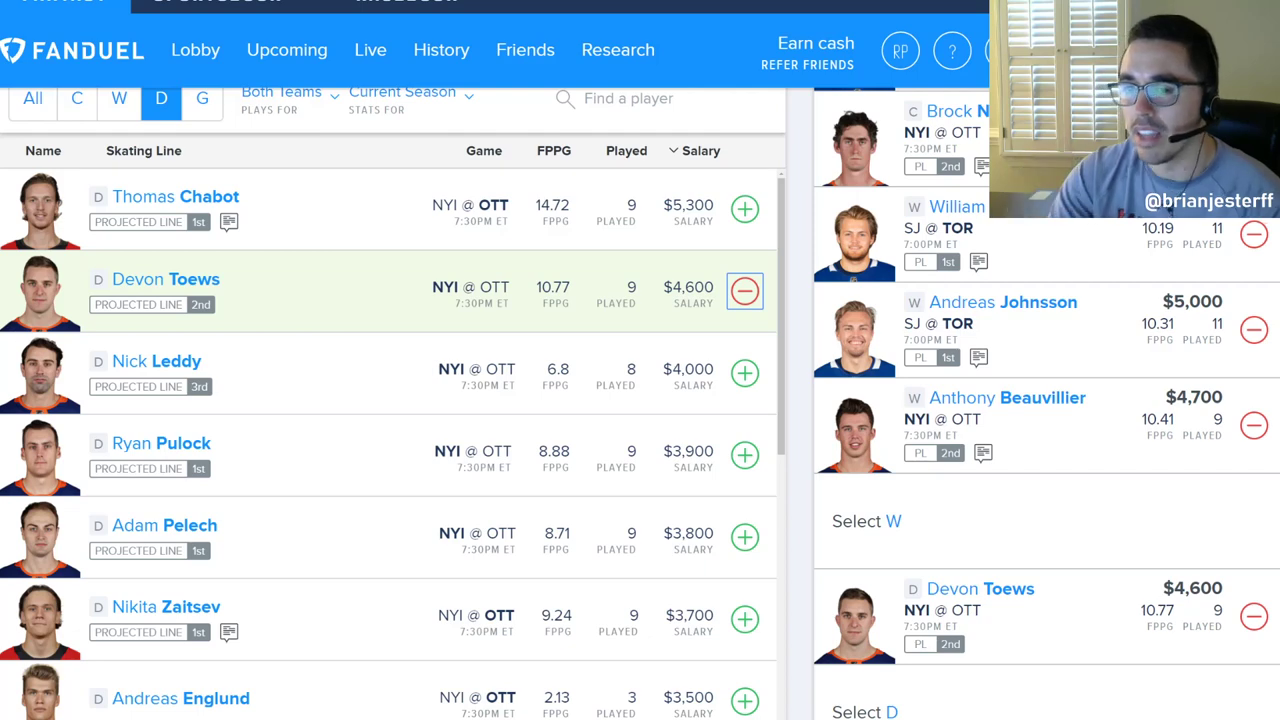
{"action": "scroll", "coordinate": [400, 400], "scroll_direction": "up", "scroll_amount": 3}
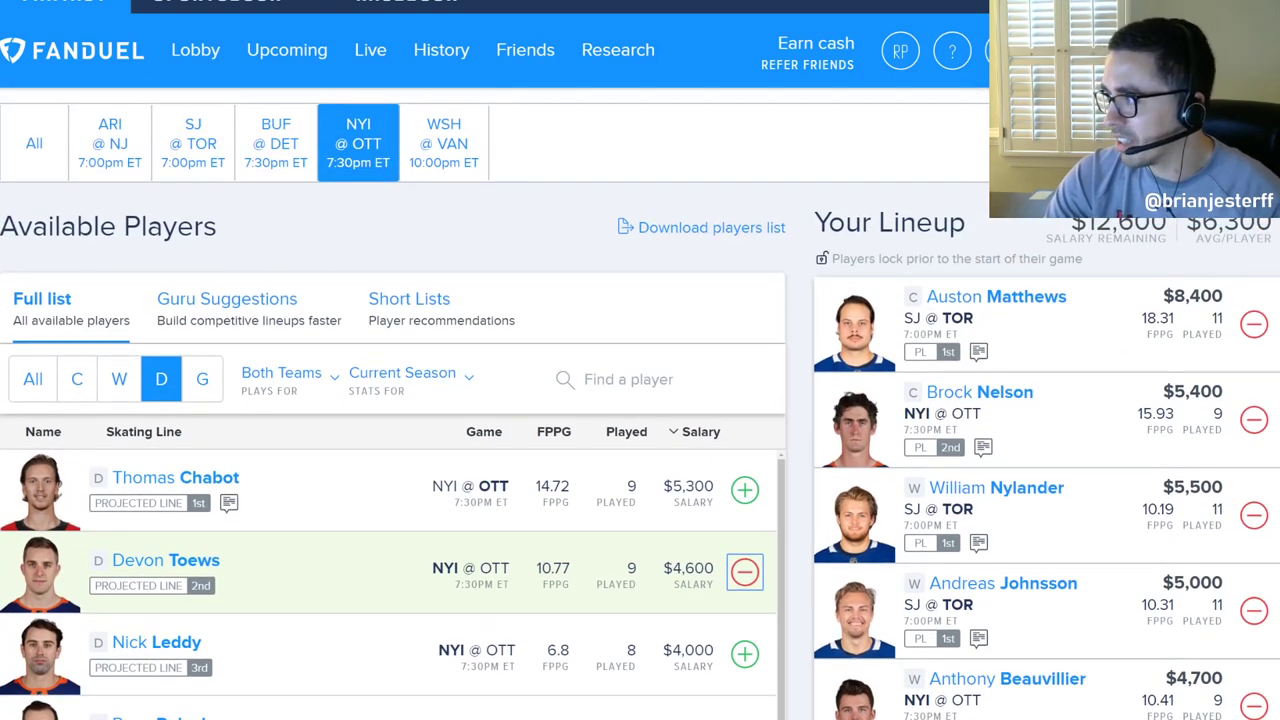
{"action": "scroll", "coordinate": [400, 400], "scroll_direction": "down", "scroll_amount": 3}
{"action": "scroll", "coordinate": [400, 400], "scroll_direction": "down", "scroll_amount": 2}
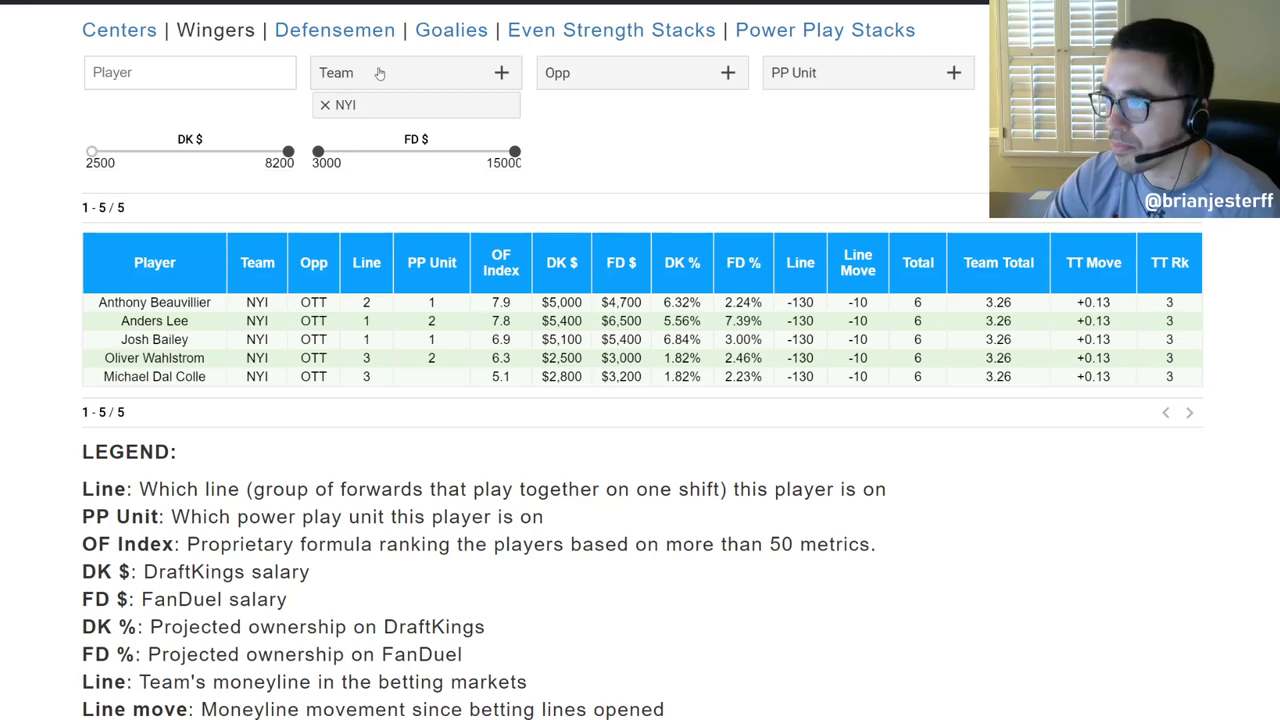
Clear the NYI team filter on the Occupy Model's wingers table and compare the full ranking with the FanDuel lineup's open slots.
{"action": "left_click", "coordinate": [325, 105]}
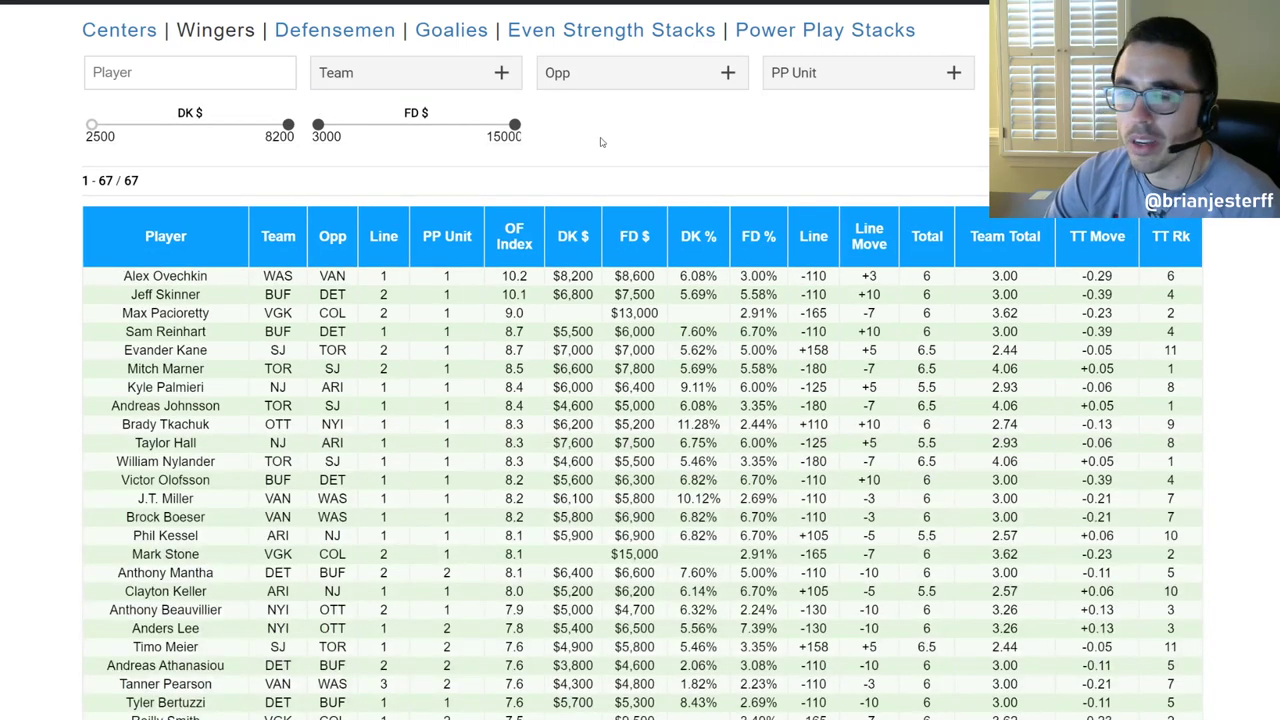
{"action": "scroll", "coordinate": [610, 130], "scroll_direction": "down", "scroll_amount": 1}
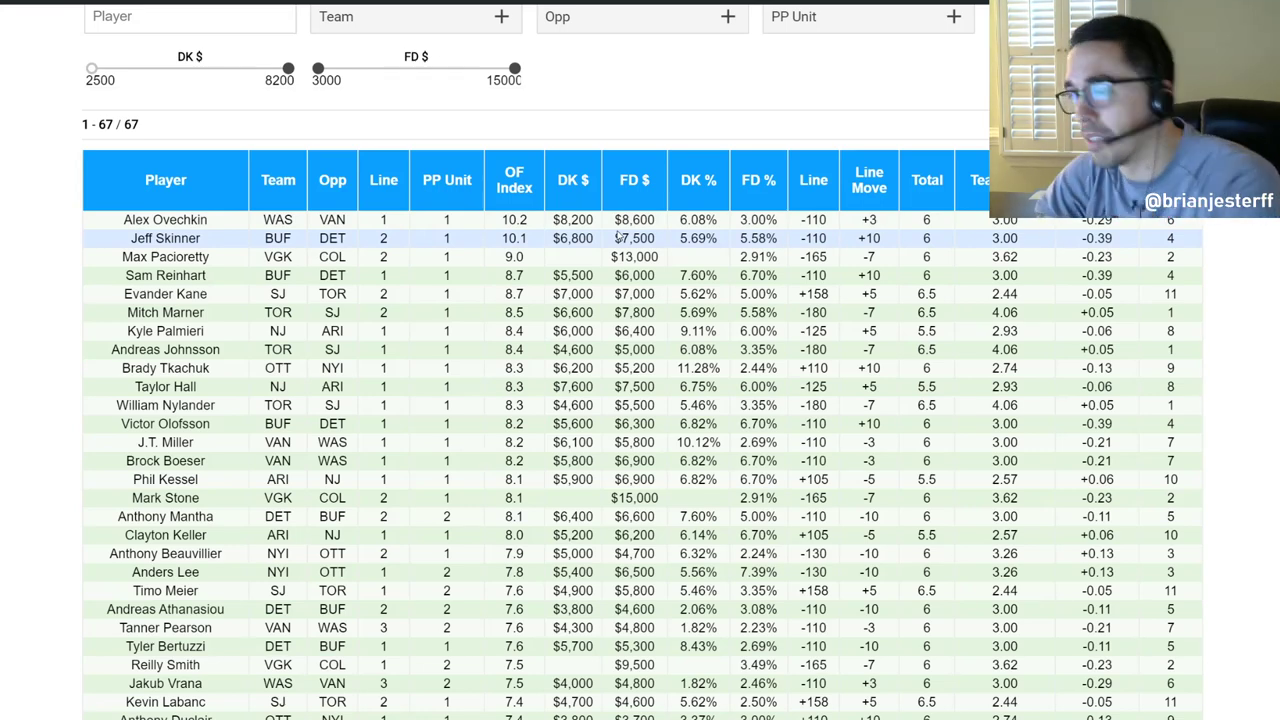
{"action": "key", "text": "alt+Tab"}
{"action": "scroll", "coordinate": [932, 343], "scroll_direction": "up", "scroll_amount": 3}
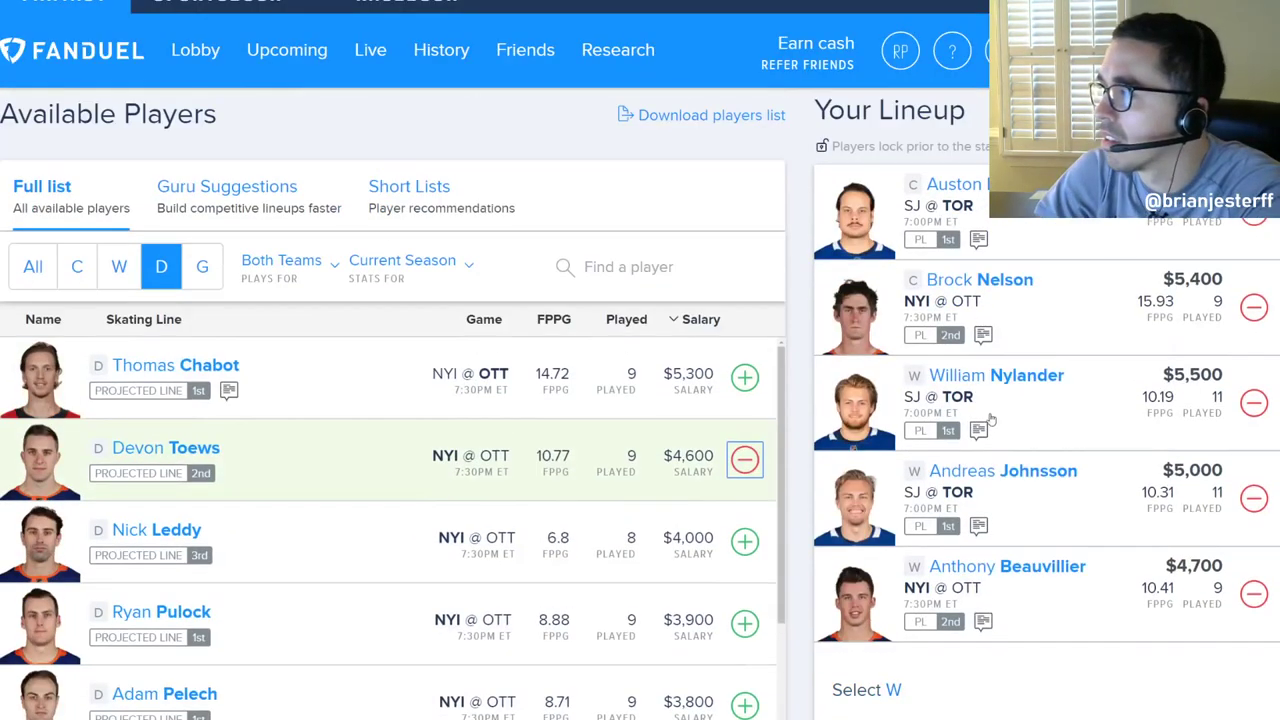
{"action": "scroll", "coordinate": [990, 420], "scroll_direction": "up", "scroll_amount": 1}
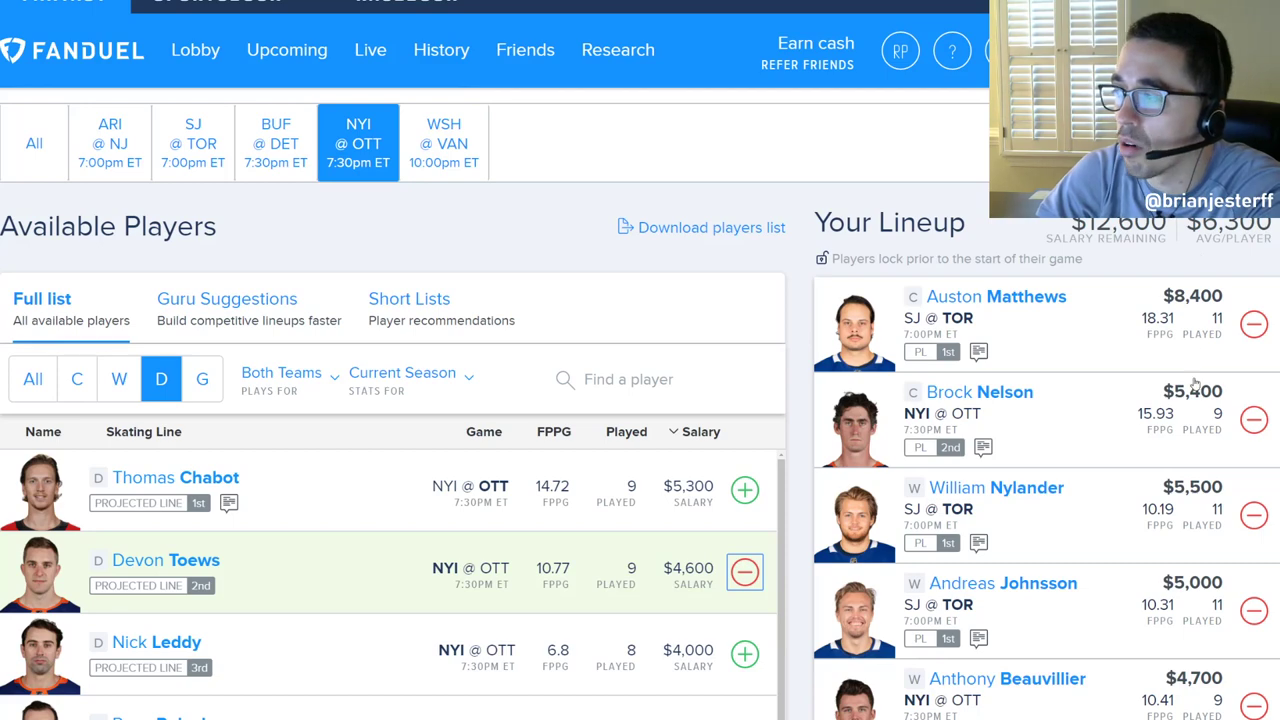
{"action": "scroll", "coordinate": [1195, 383], "scroll_direction": "down", "scroll_amount": 3}
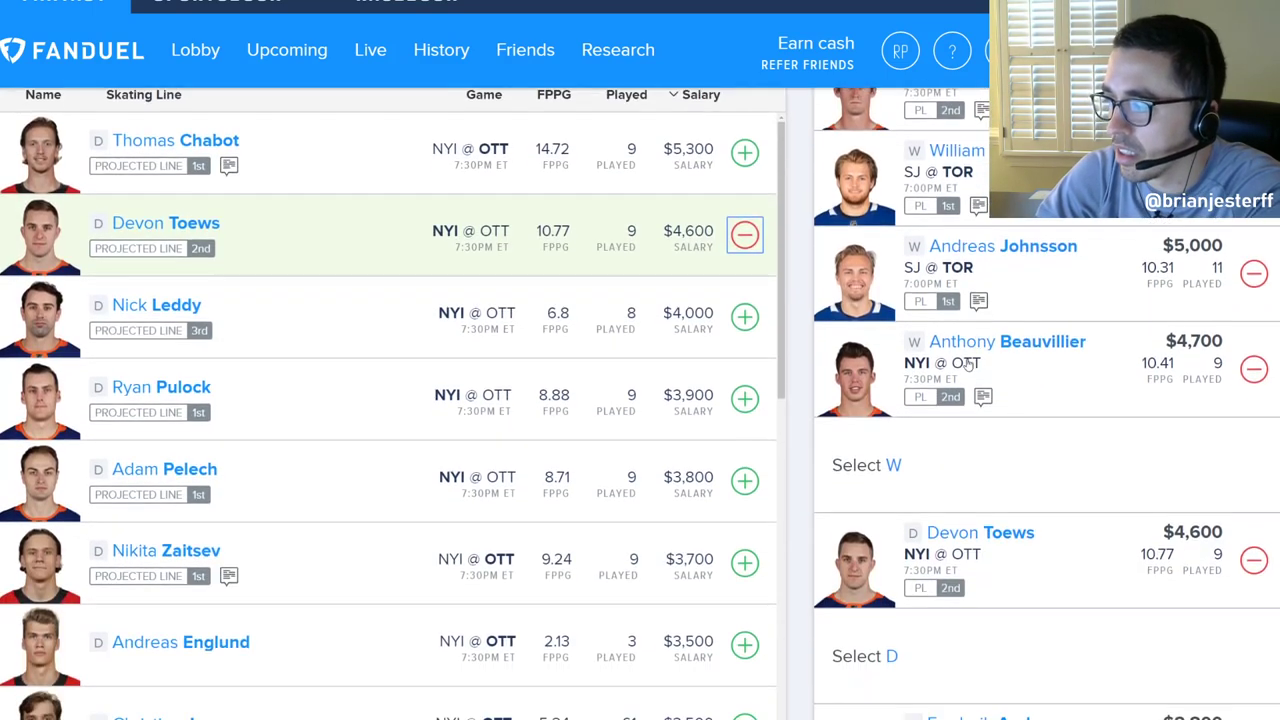
{"action": "key", "text": "ctrl+Tab"}
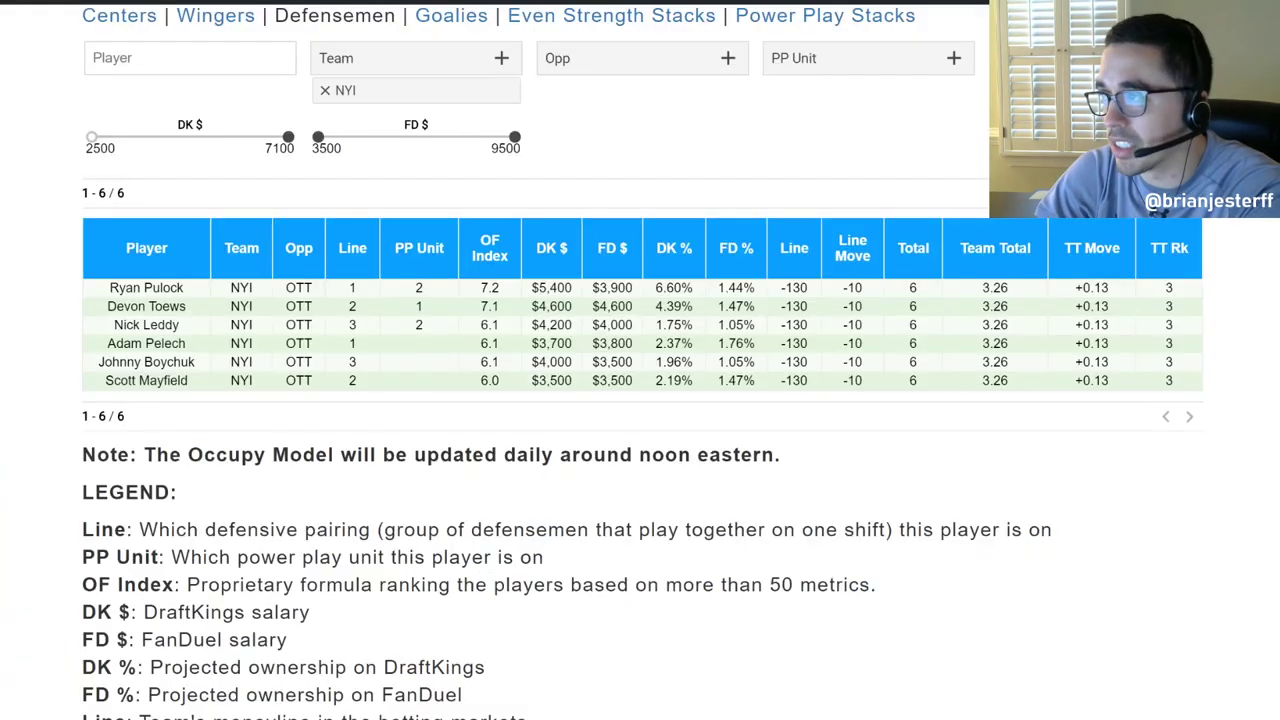
{"action": "key", "text": "ctrl+Tab"}
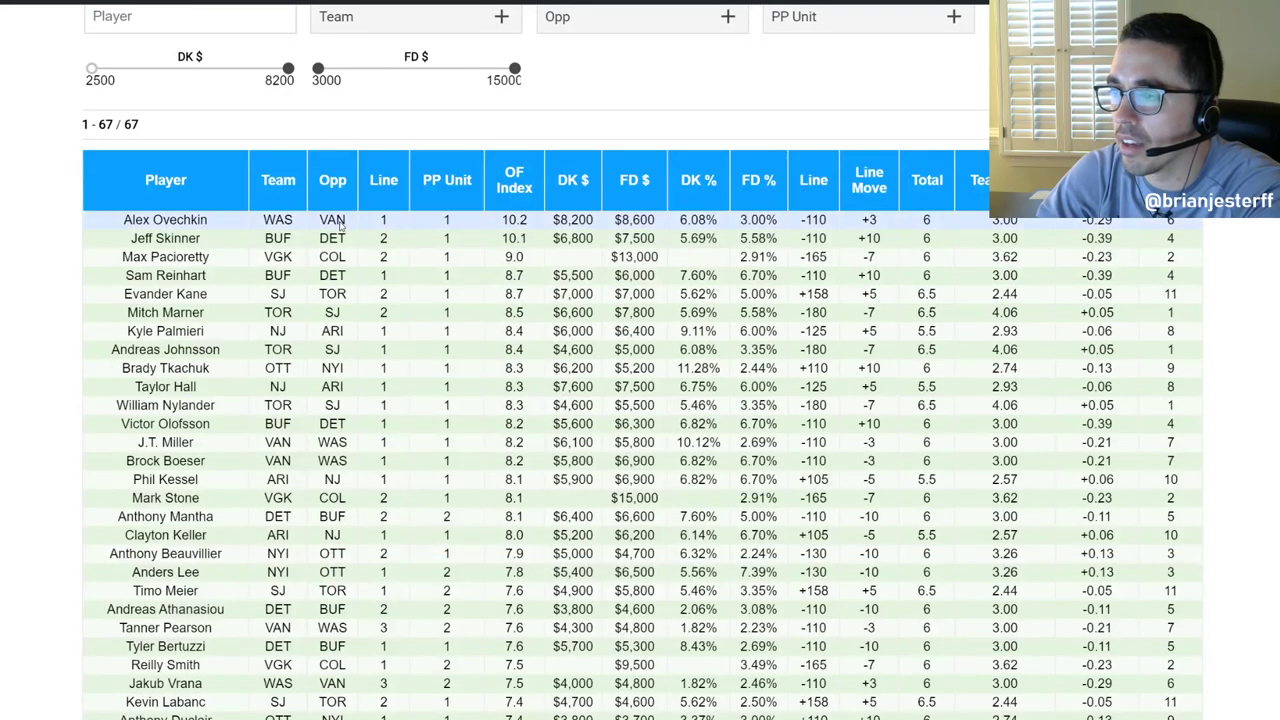
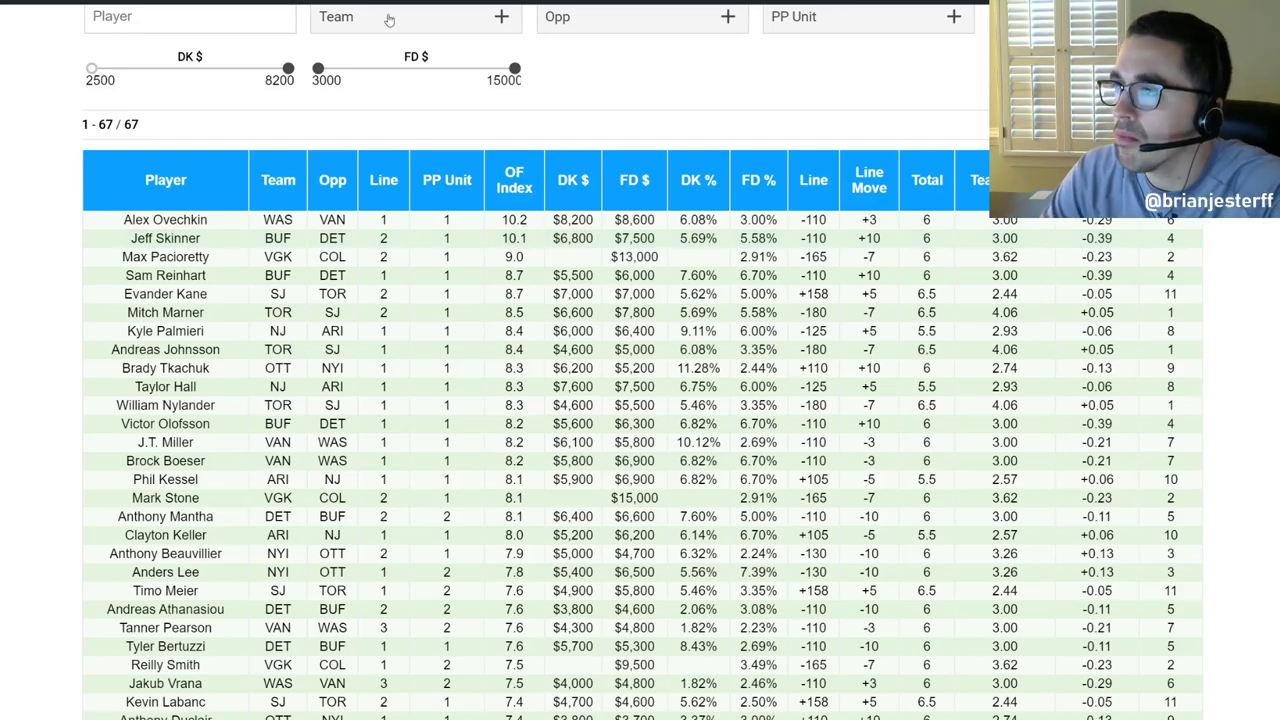
Back in the FanDuel lineup builder, list the available wingers from all games.
{"action": "key", "text": "ctrl+Tab"}
{"action": "scroll", "coordinate": [258, 203], "scroll_direction": "up", "scroll_amount": 4}
{"action": "left_click", "coordinate": [34, 199]}
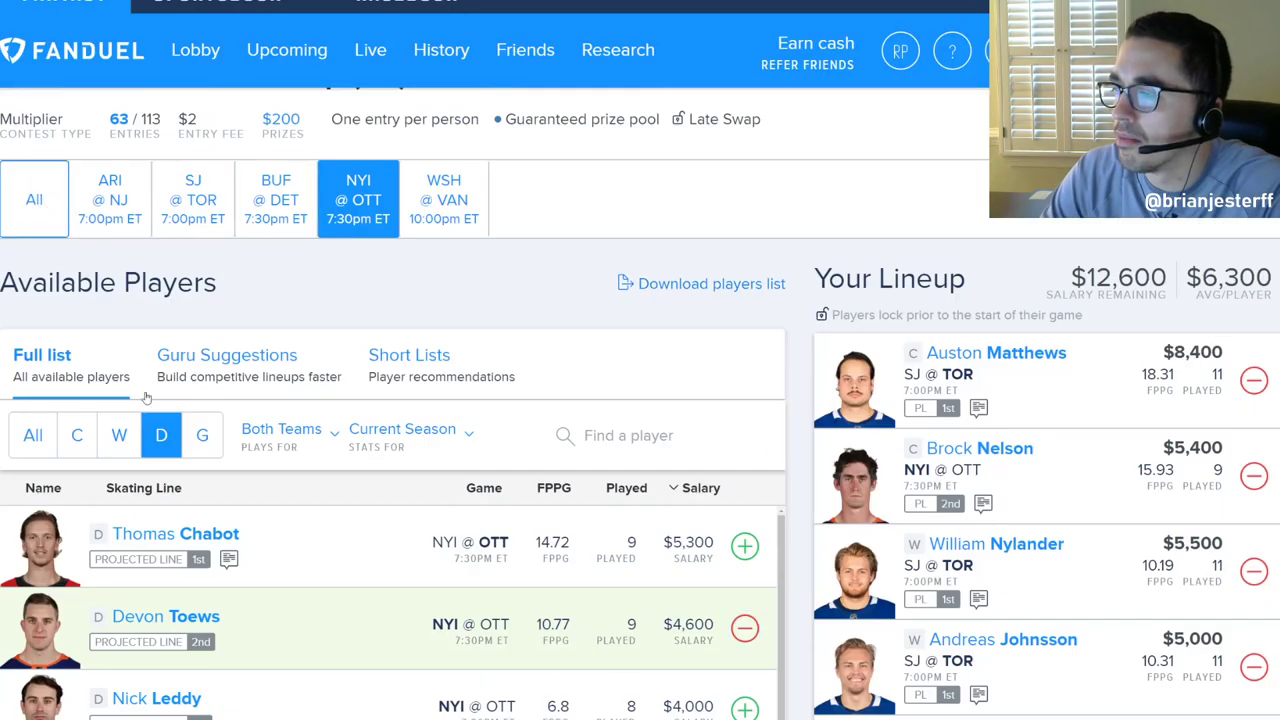
{"action": "left_click", "coordinate": [119, 435]}
{"action": "scroll", "coordinate": [558, 404], "scroll_direction": "down", "scroll_amount": 3}
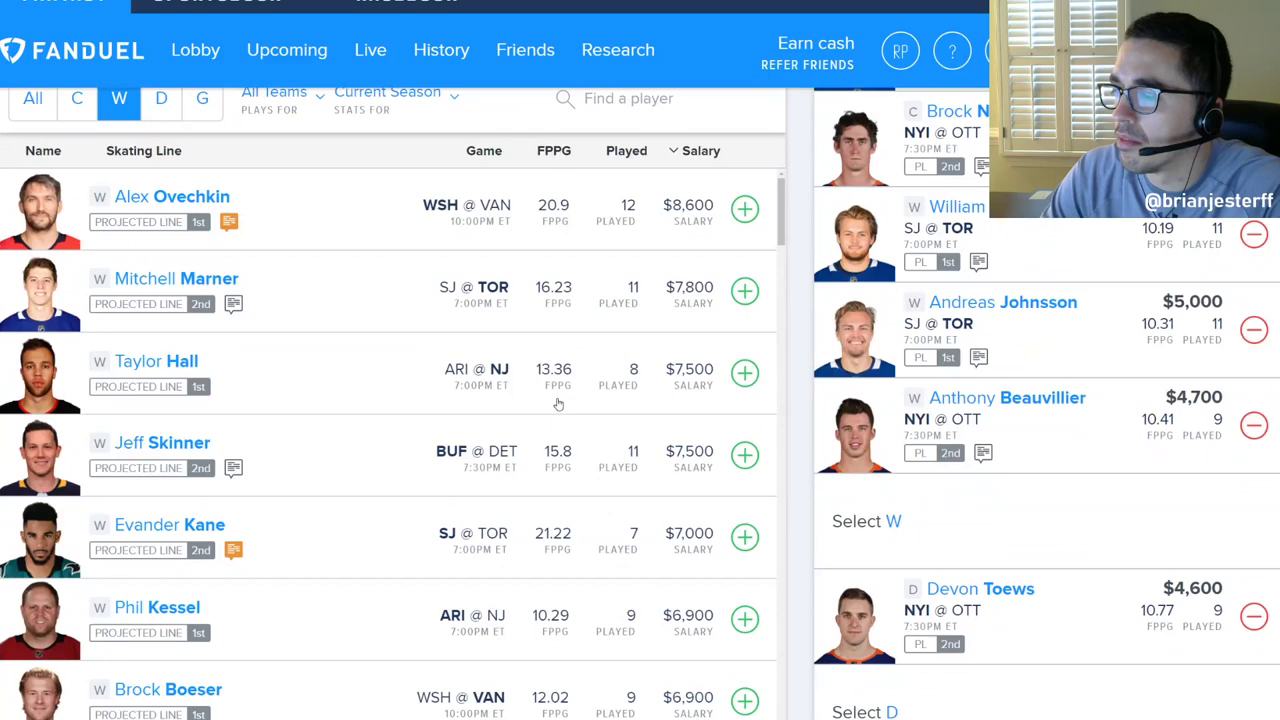
Add Jeff Skinner to the last open winger slot and look over the lineup.
{"action": "left_click", "coordinate": [744, 455]}
{"action": "scroll", "coordinate": [1062, 470], "scroll_direction": "up", "scroll_amount": 2}
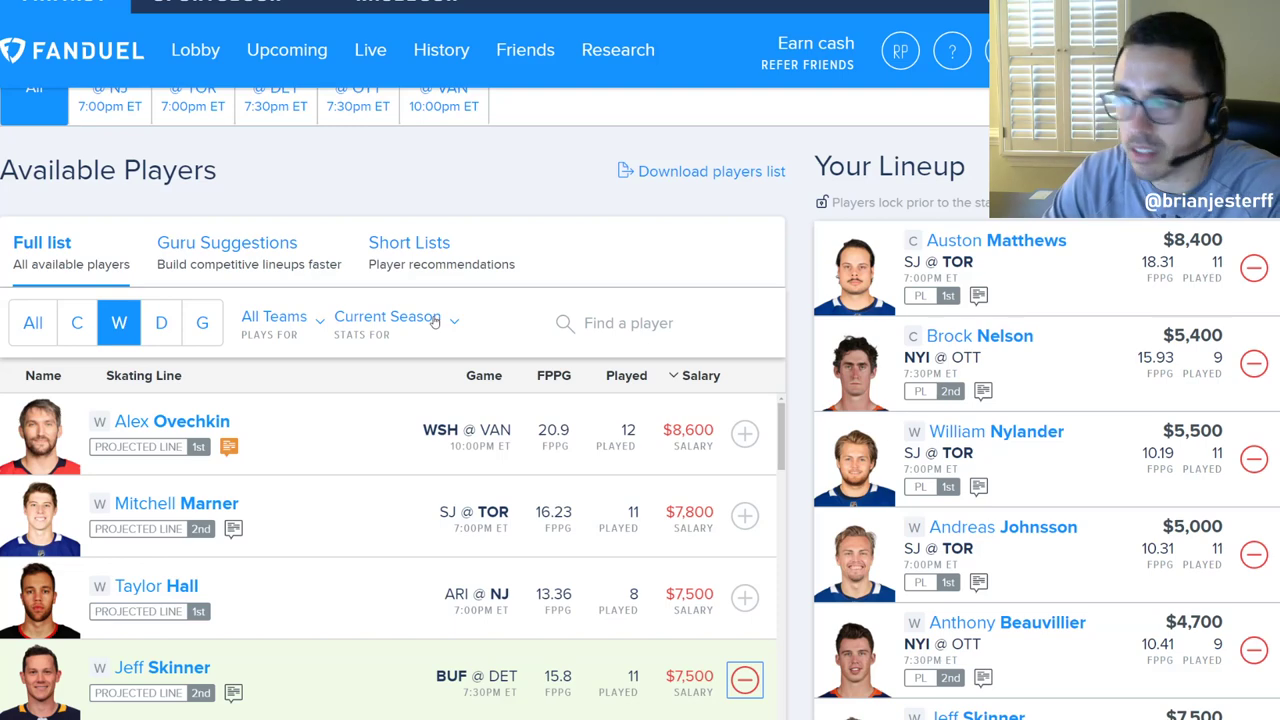
{"action": "scroll", "coordinate": [1016, 392], "scroll_direction": "down", "scroll_amount": 3}
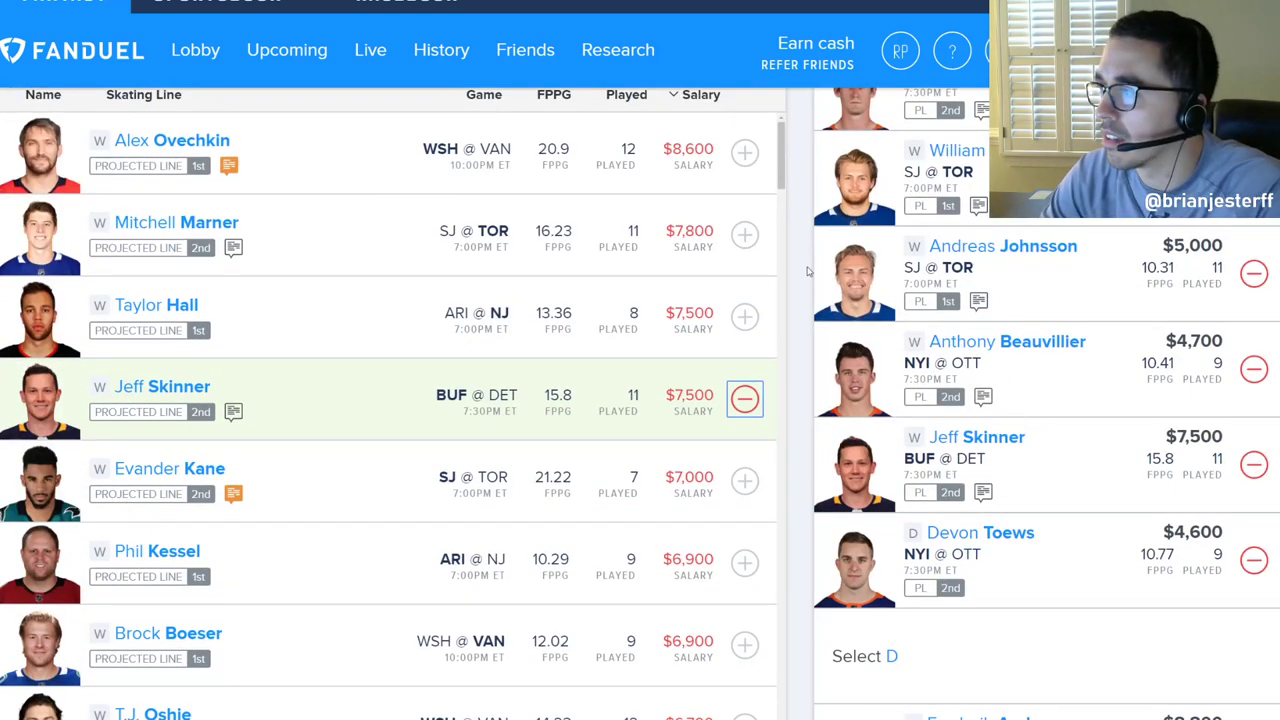
{"action": "scroll", "coordinate": [640, 403], "scroll_direction": "up", "scroll_amount": 1}
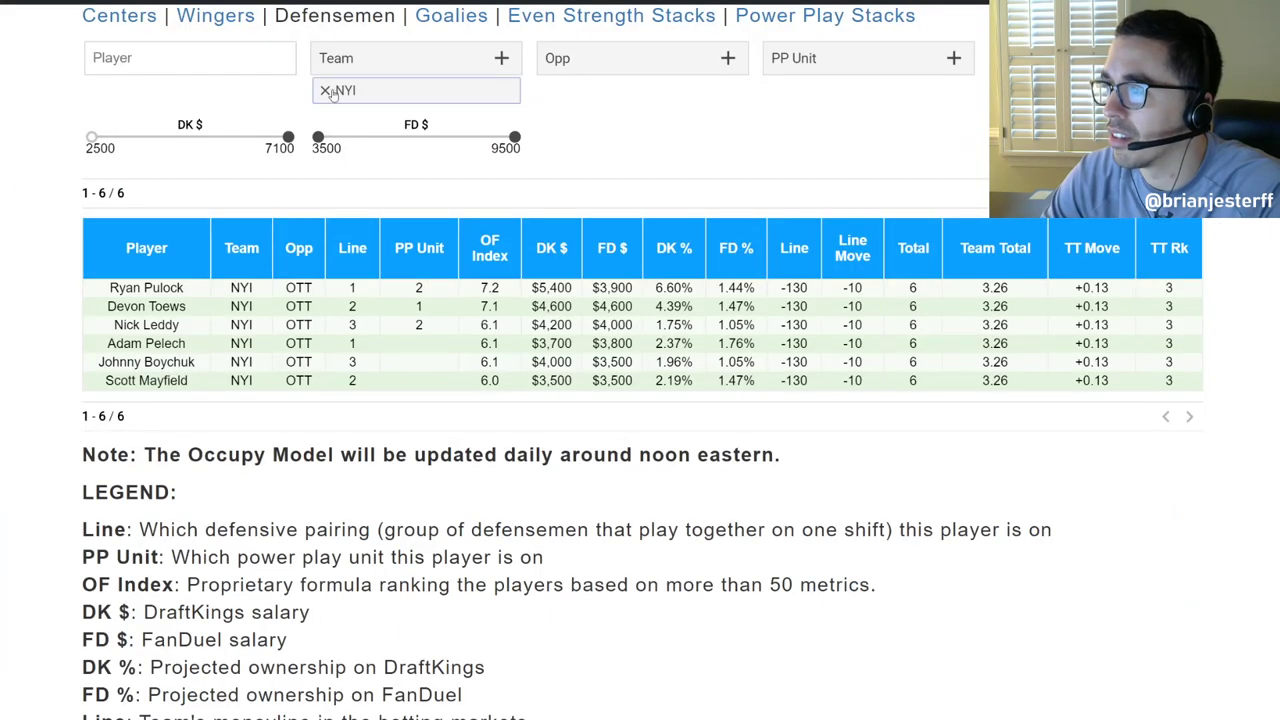
Clear the NYI team filter on the Occupy Model's defensemen table and weigh the full ranking against the remaining FanDuel salary.
{"action": "left_click", "coordinate": [322, 89]}
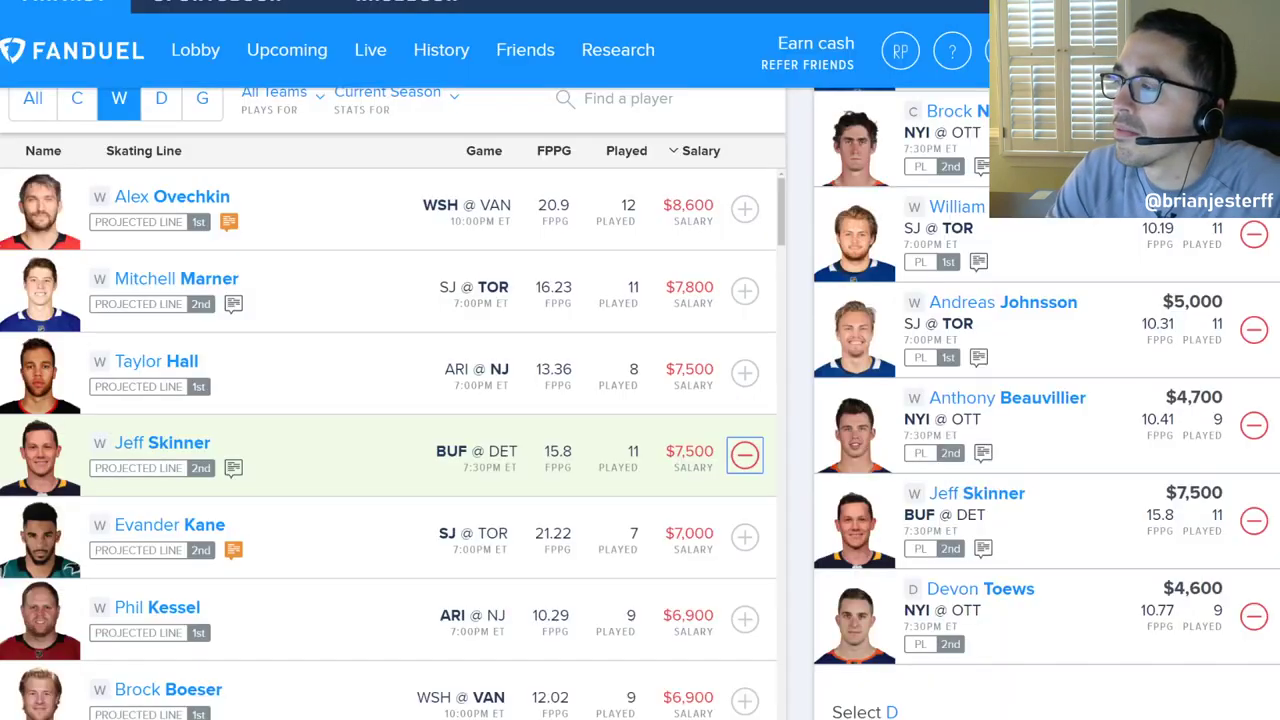
{"action": "scroll", "coordinate": [850, 290], "scroll_direction": "up", "scroll_amount": 4}
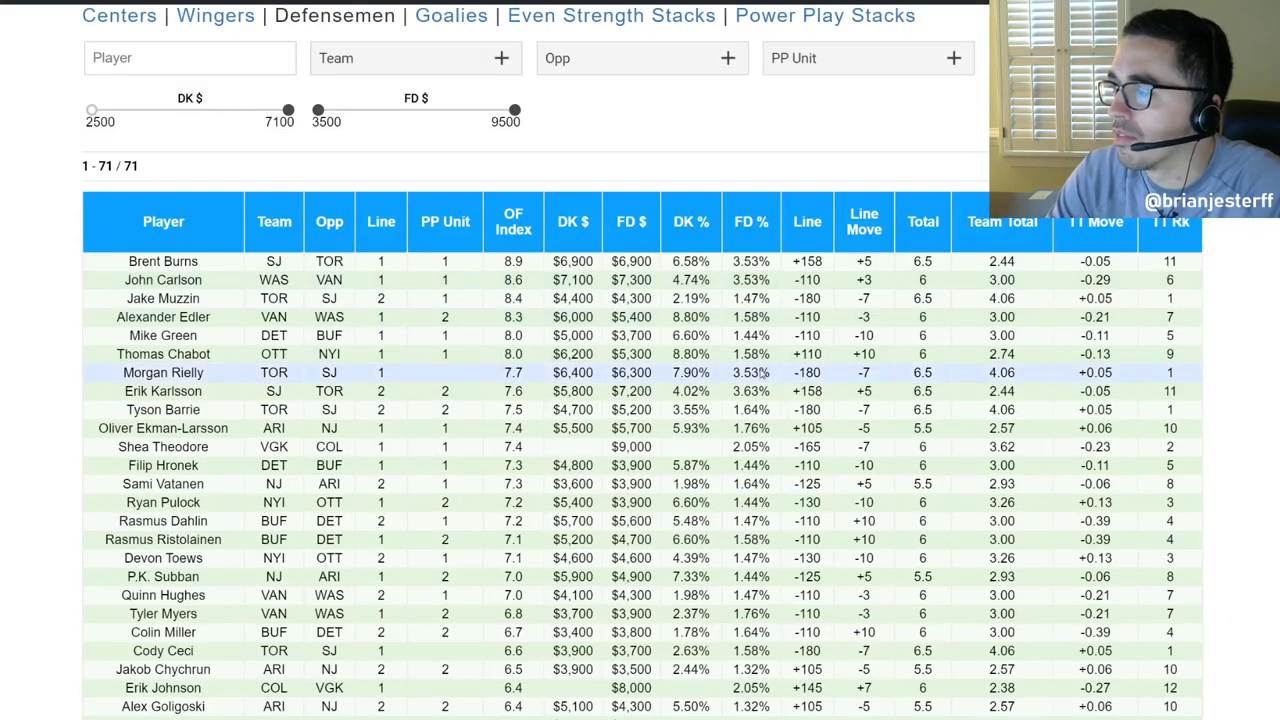
{"action": "scroll", "coordinate": [763, 372], "scroll_direction": "down", "scroll_amount": 1}
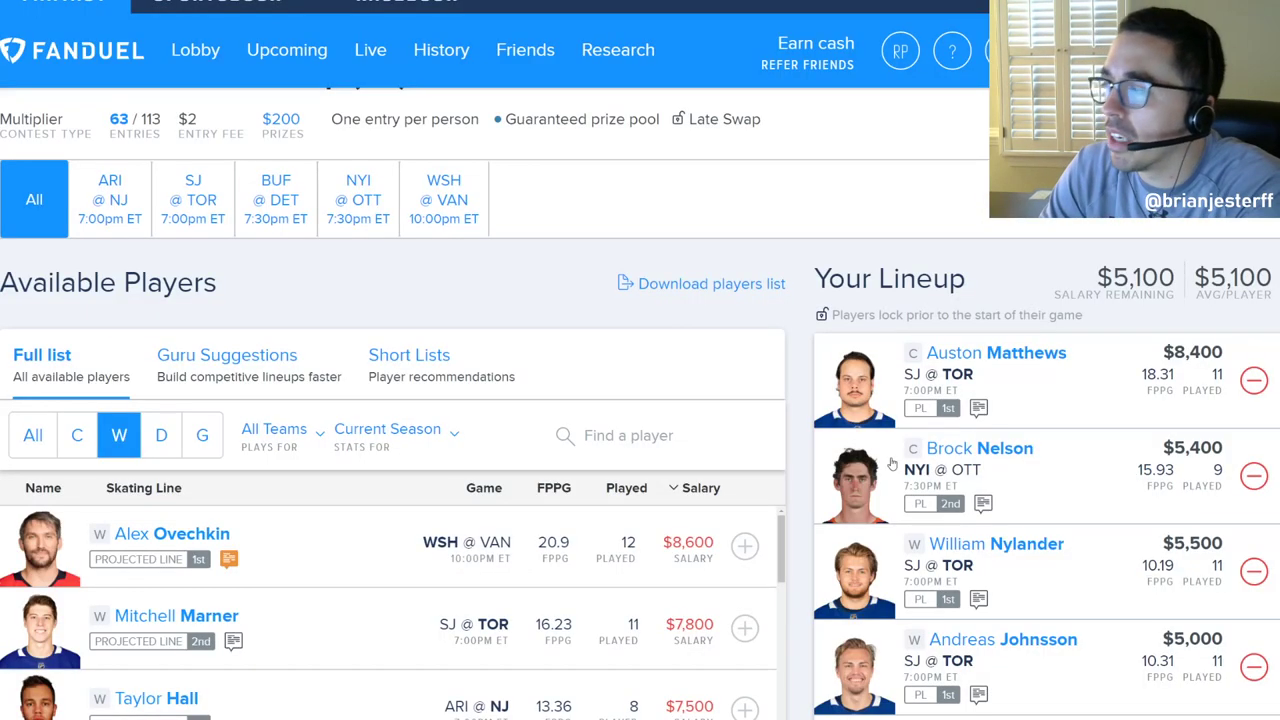
In the FanDuel lineup, replace winger Jeff Skinner with Alex Ovechkin.
{"action": "scroll", "coordinate": [893, 463], "scroll_direction": "down", "scroll_amount": 4}
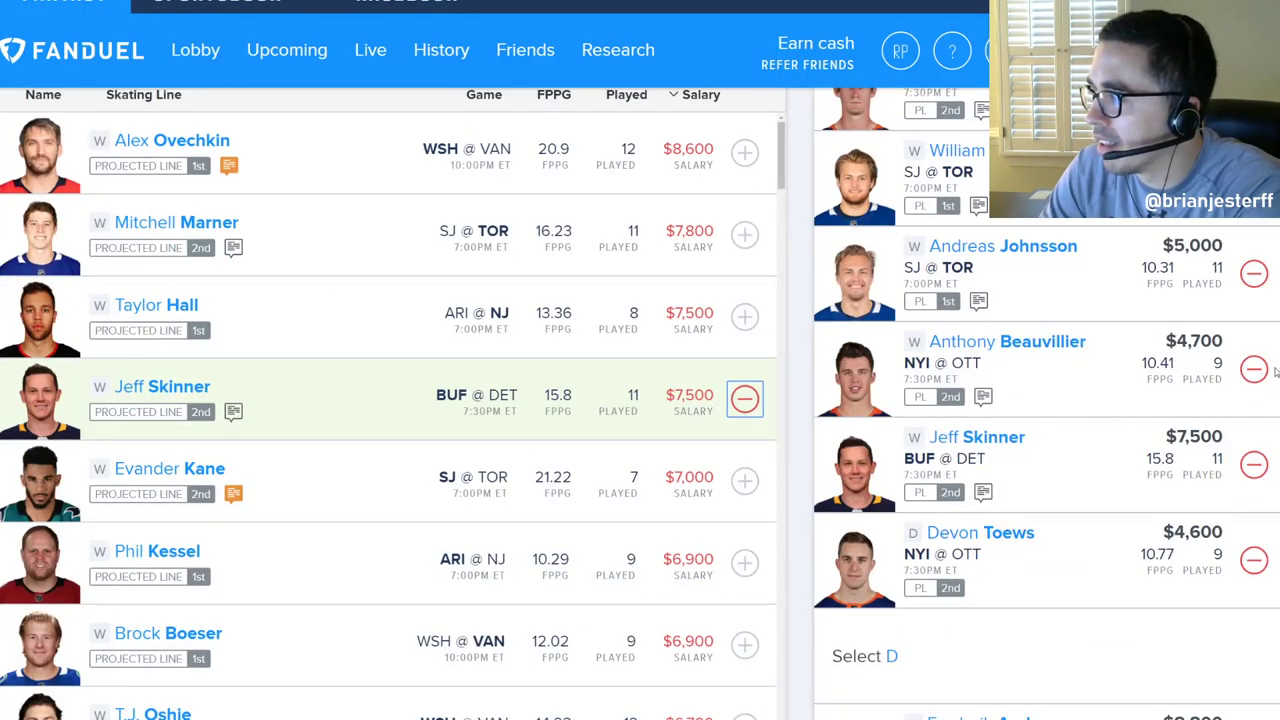
{"action": "left_click", "coordinate": [1254, 464]}
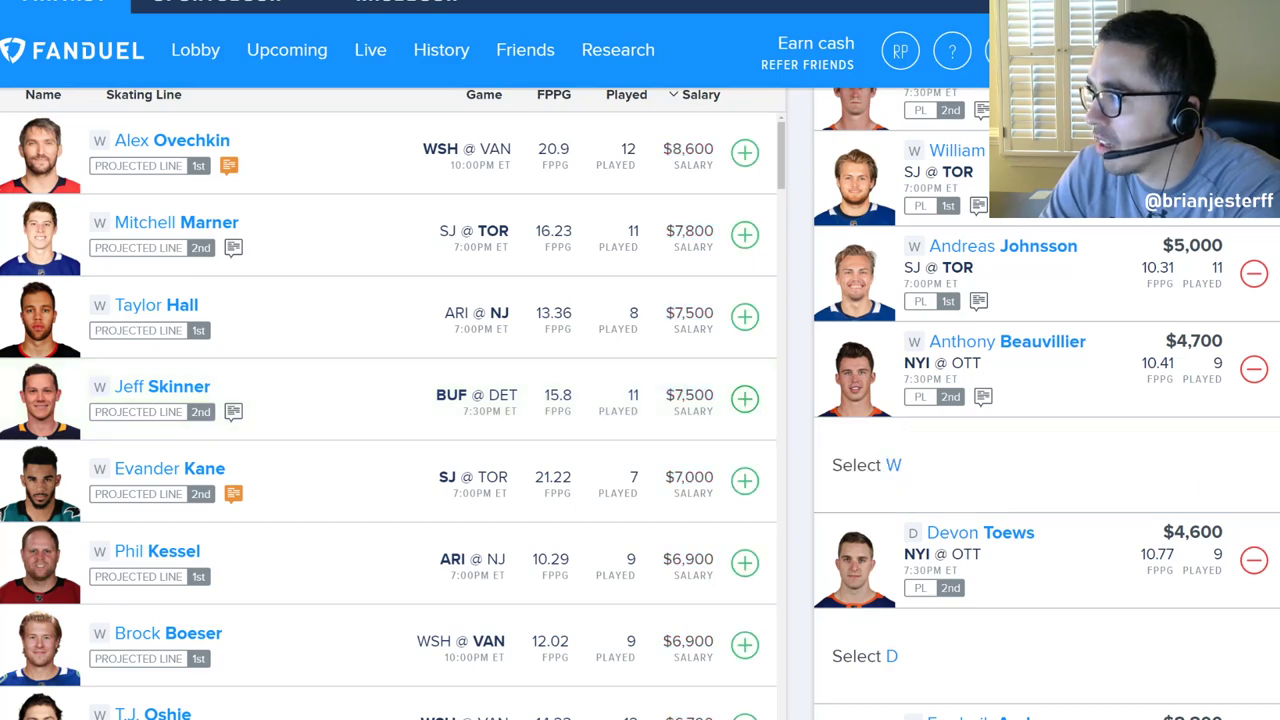
{"action": "scroll", "coordinate": [400, 337], "scroll_direction": "up", "scroll_amount": 3}
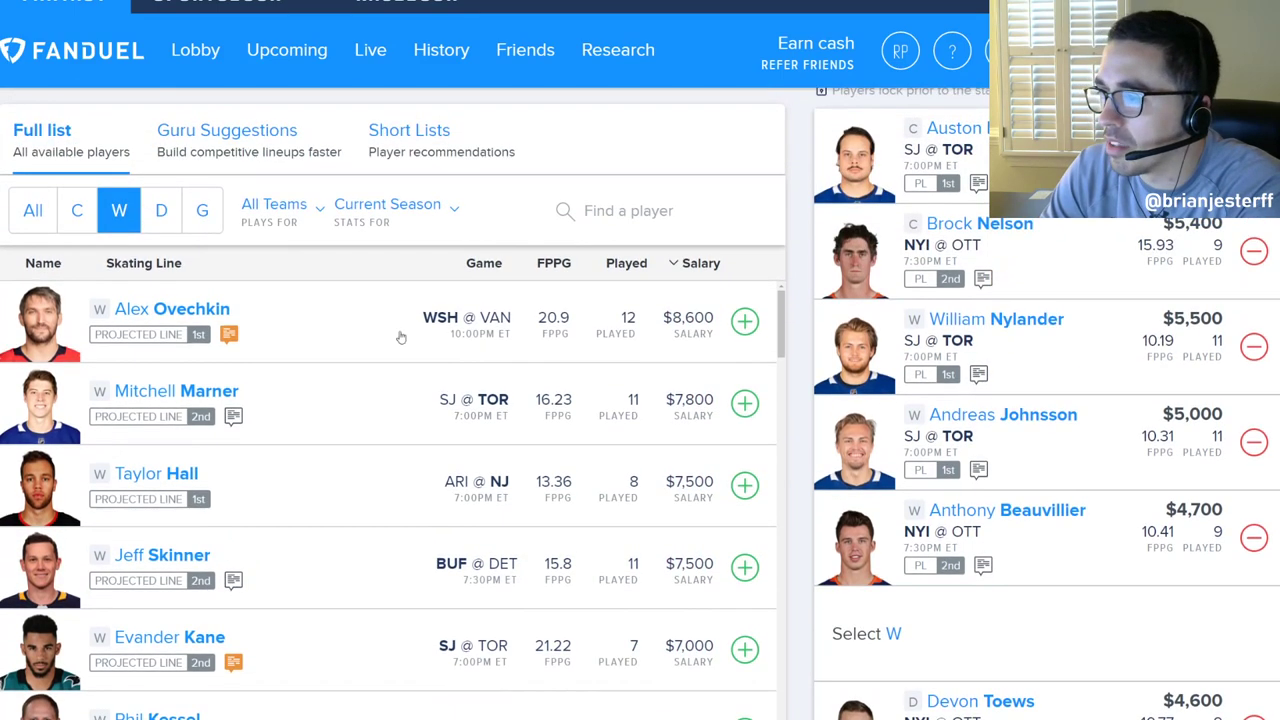
{"action": "left_click", "coordinate": [745, 320]}
Search the defensemen for "green" and add Mike Green to the last open defenseman slot.
{"action": "left_click", "coordinate": [163, 211]}
{"action": "scroll", "coordinate": [607, 385], "scroll_direction": "down", "scroll_amount": 2}
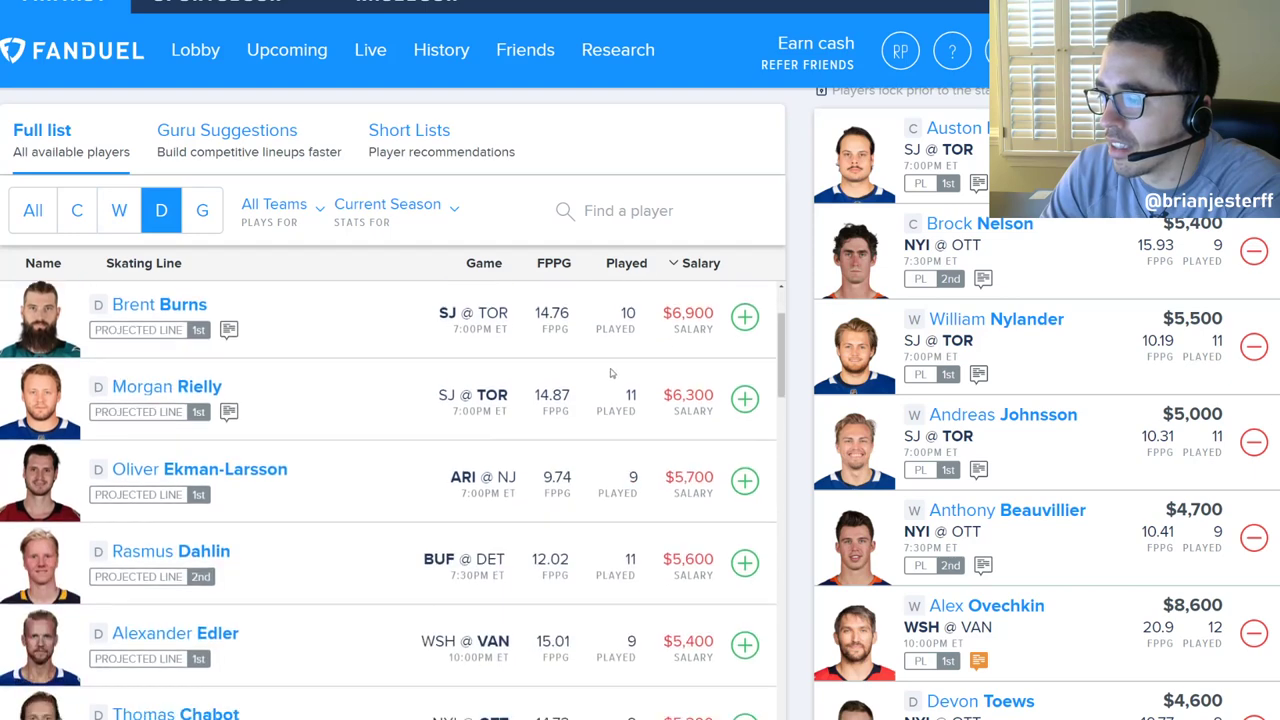
{"action": "left_click", "coordinate": [624, 210]}
{"action": "type", "text": "green"}
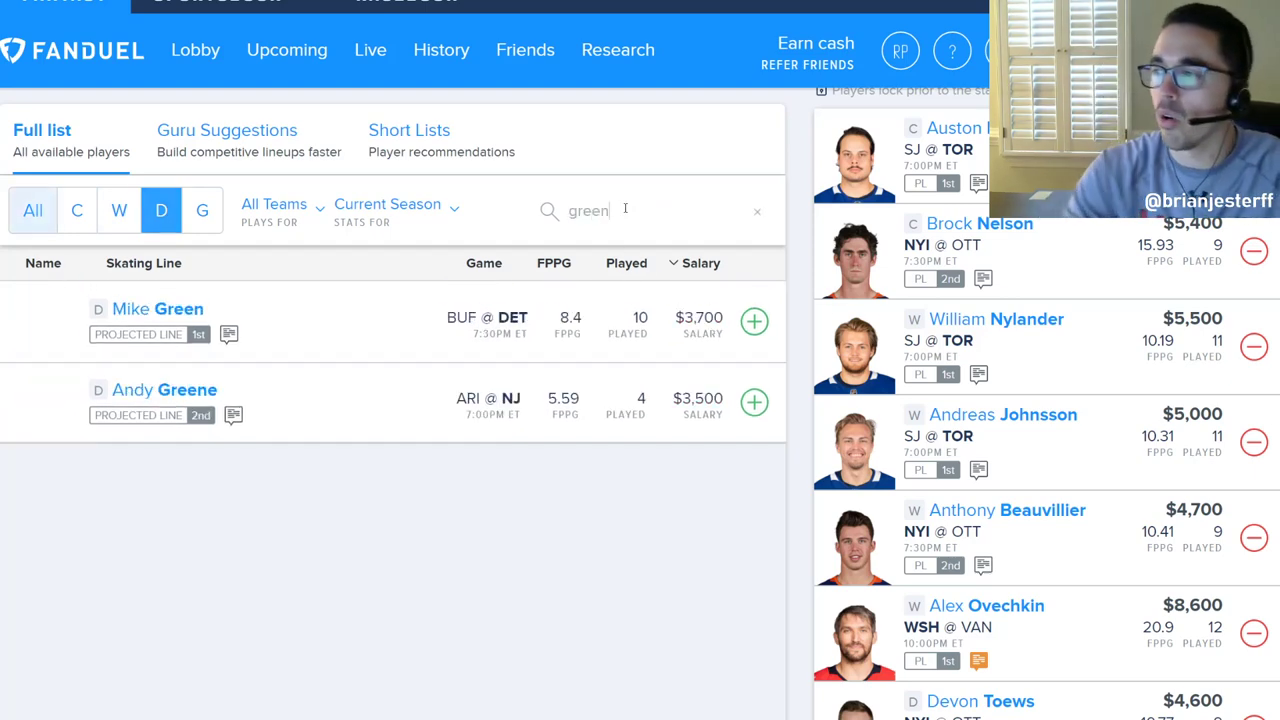
{"action": "left_click", "coordinate": [753, 321]}
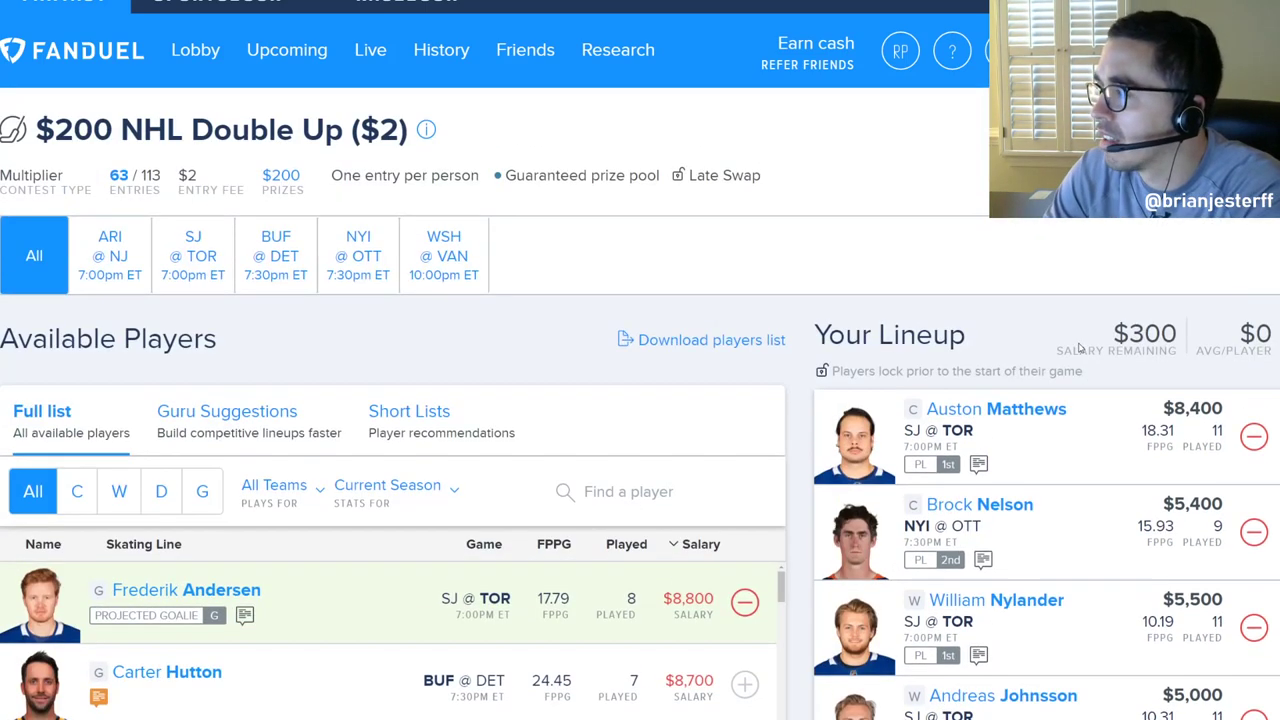
{"action": "scroll", "coordinate": [1088, 373], "scroll_direction": "down", "scroll_amount": 2}
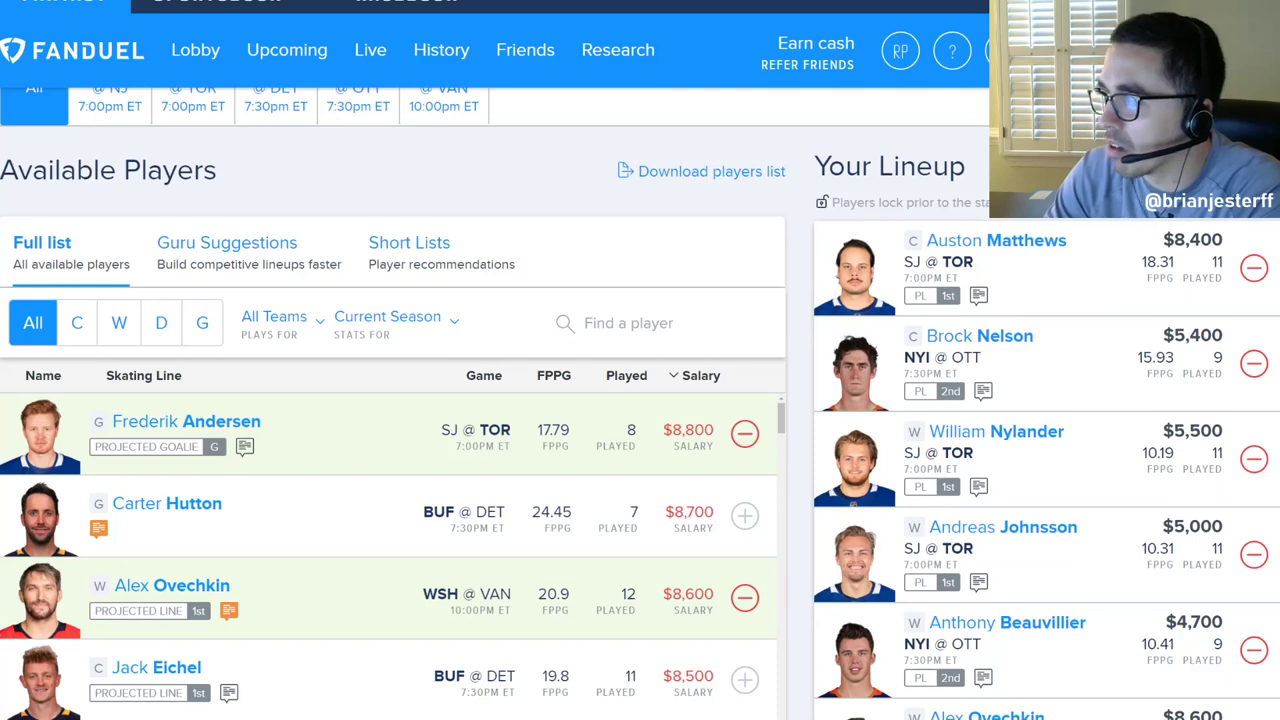
Look over the lineup and remove defenseman Mike Green and winger Alex Ovechkin from it.
{"action": "scroll", "coordinate": [1240, 370], "scroll_direction": "down", "scroll_amount": 1}
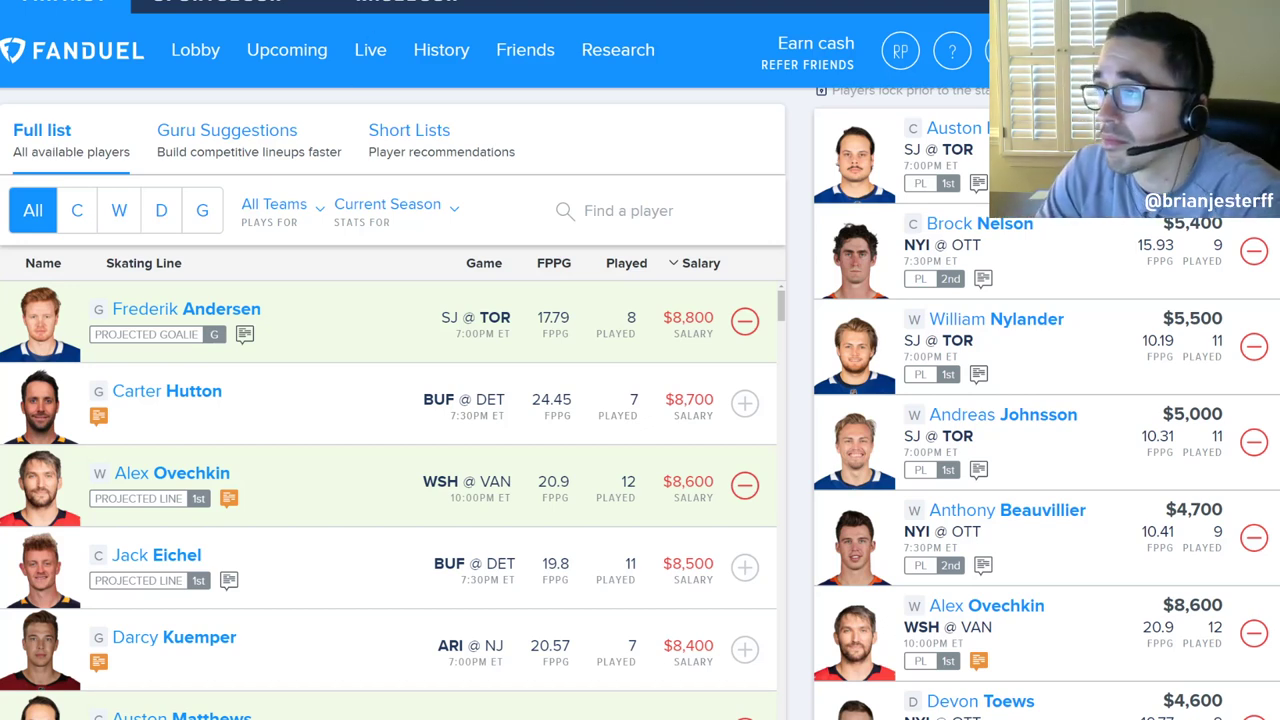
{"action": "scroll", "coordinate": [1066, 338], "scroll_direction": "down", "scroll_amount": 3}
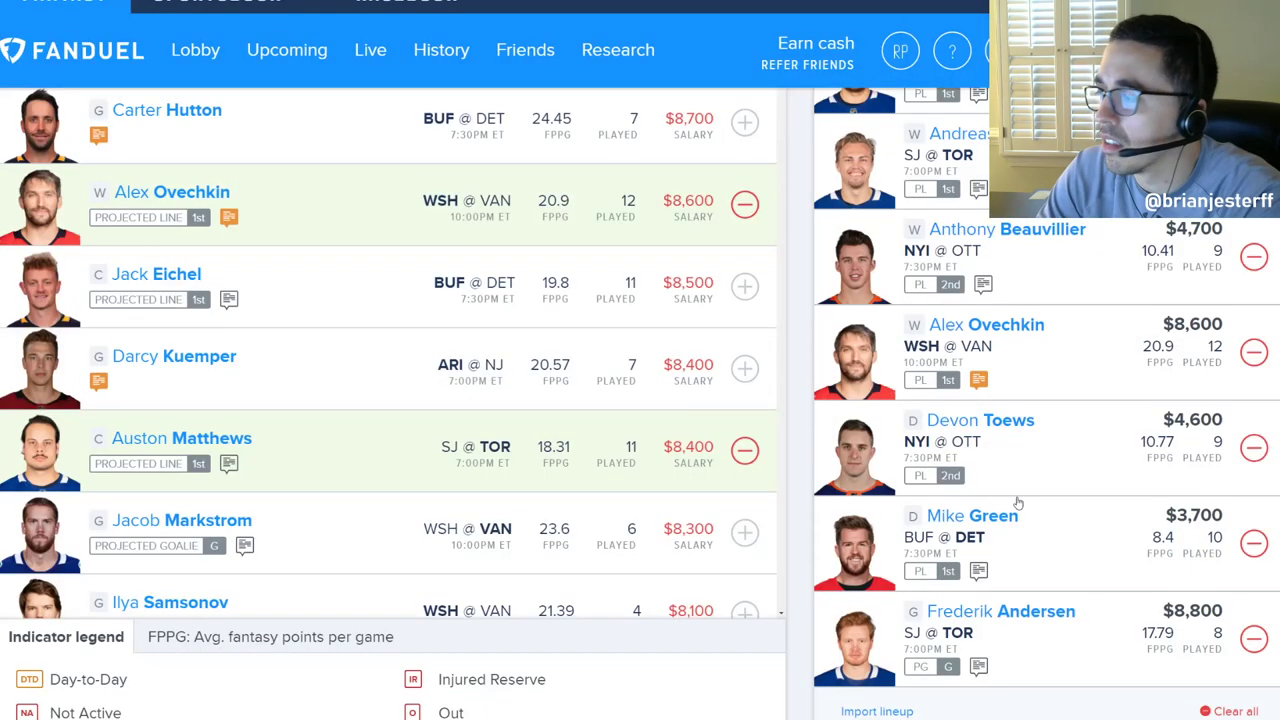
{"action": "scroll", "coordinate": [1256, 435], "scroll_direction": "down", "scroll_amount": 1}
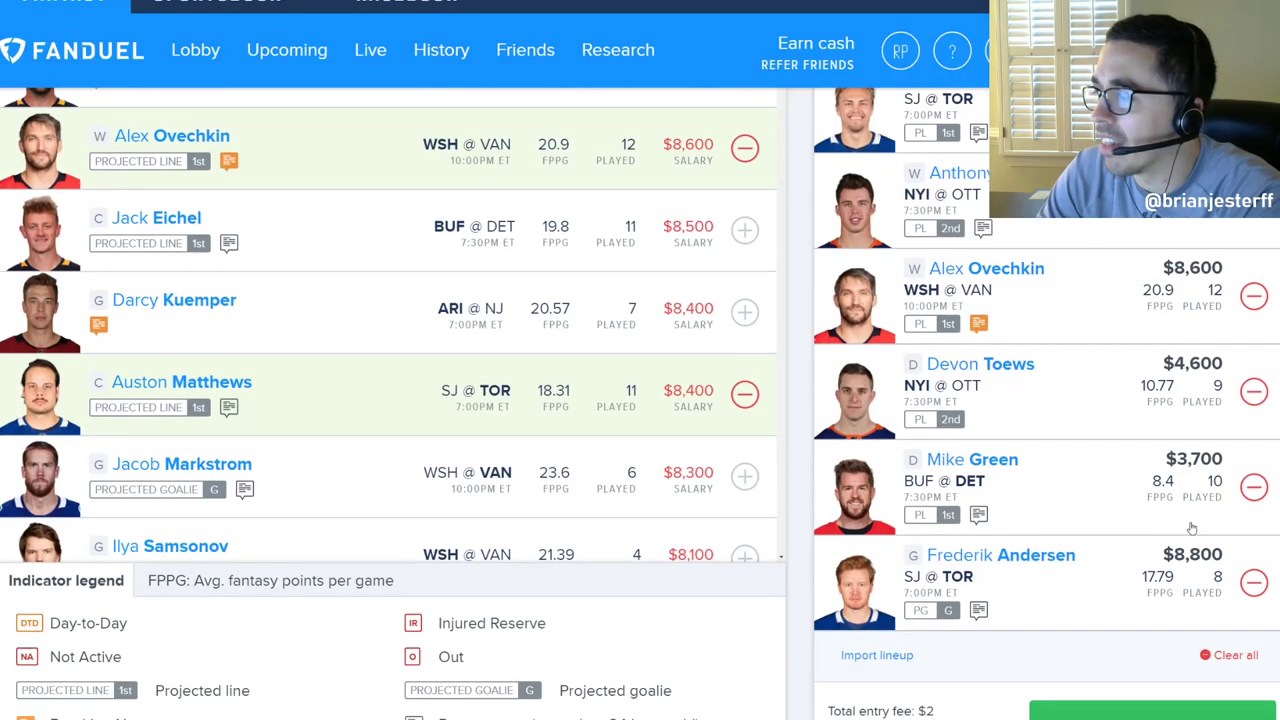
{"action": "left_click", "coordinate": [1254, 487]}
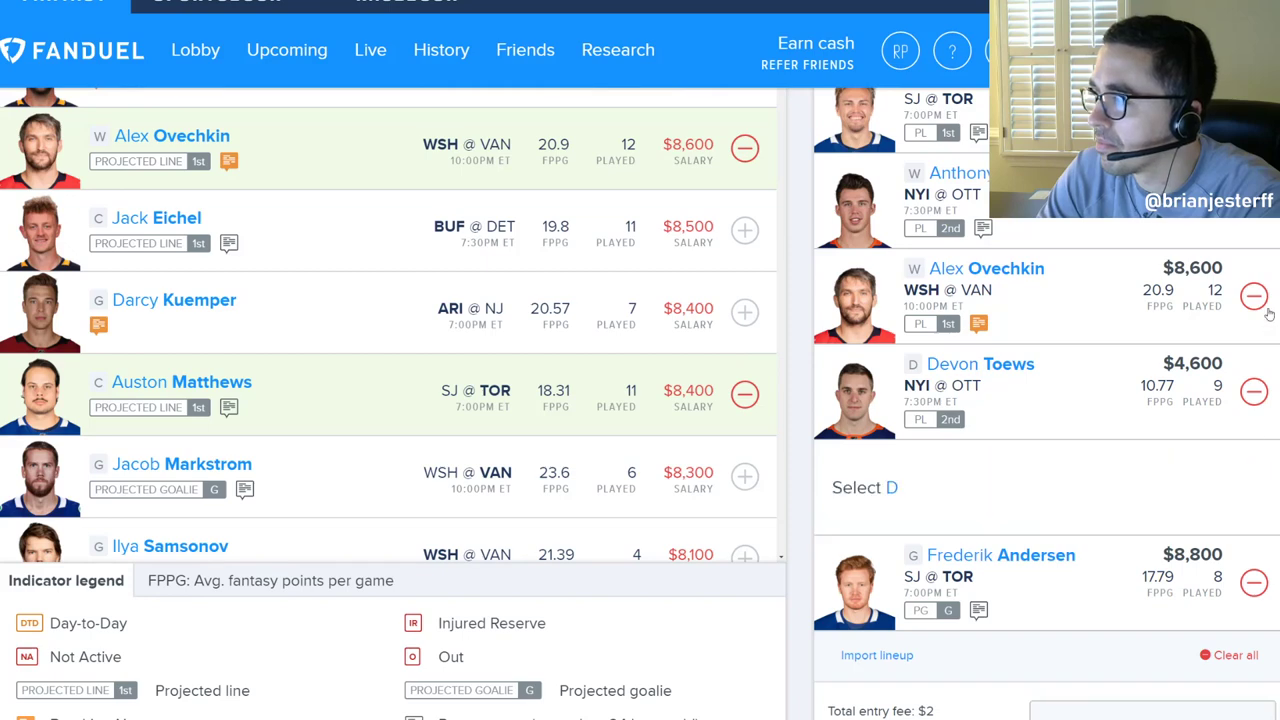
{"action": "left_click", "coordinate": [1254, 296]}
Filter the available players to defensemen and add John Carlson to the open defenseman slot.
{"action": "scroll", "coordinate": [1091, 474], "scroll_direction": "up", "scroll_amount": 3}
{"action": "scroll", "coordinate": [1091, 474], "scroll_direction": "up", "scroll_amount": 2}
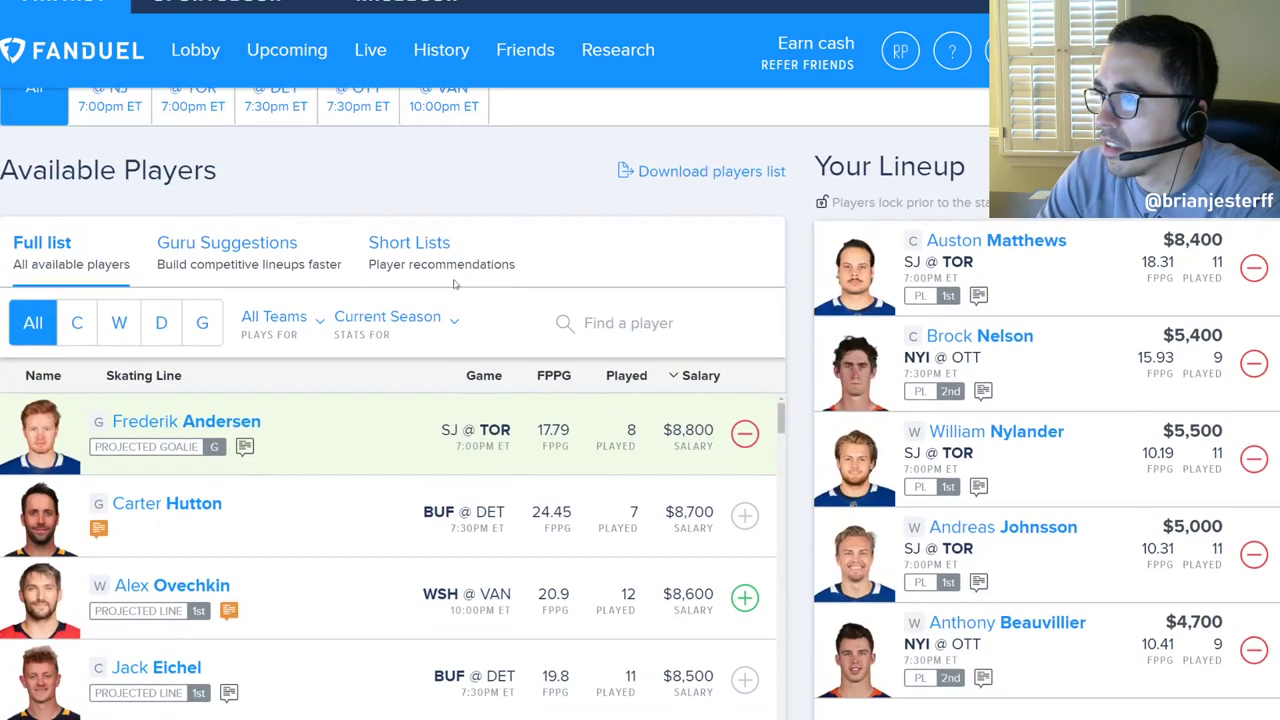
{"action": "left_click", "coordinate": [163, 321]}
{"action": "left_click", "coordinate": [744, 433]}
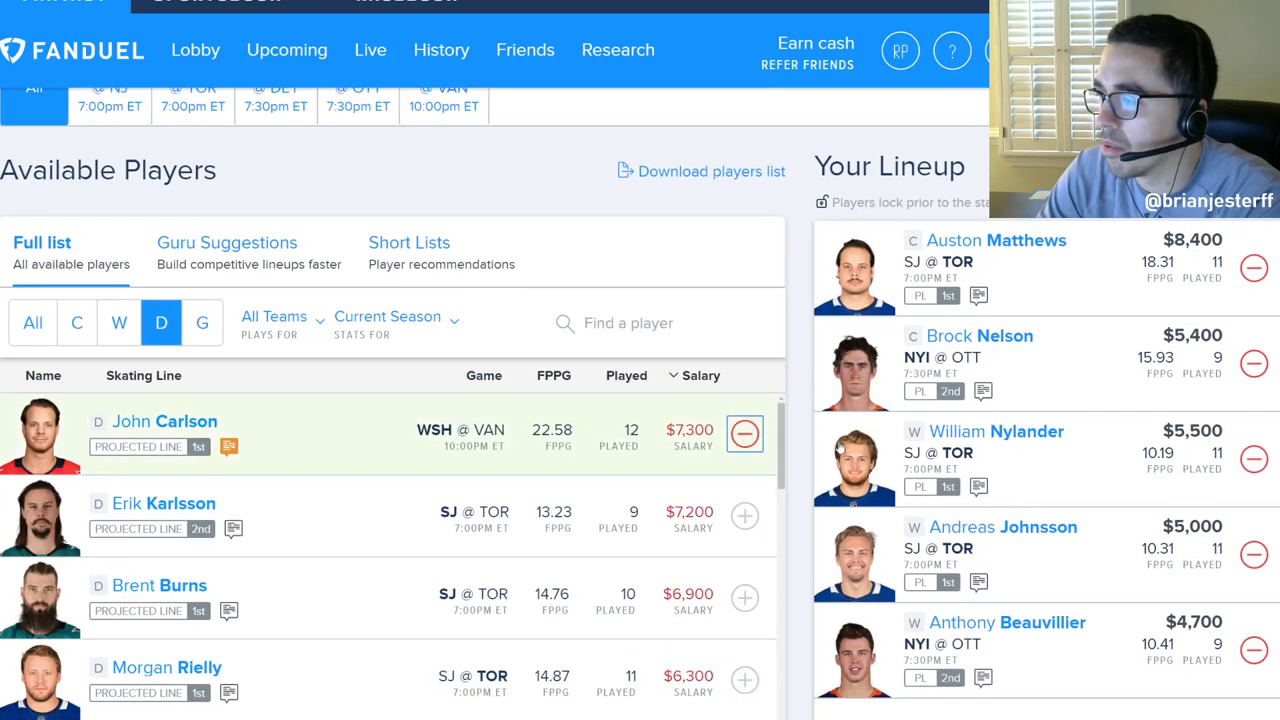
Check the open winger slot against the Occupy Model's winger rankings and their FanDuel salaries.
{"action": "scroll", "coordinate": [1120, 384], "scroll_direction": "down", "scroll_amount": 3}
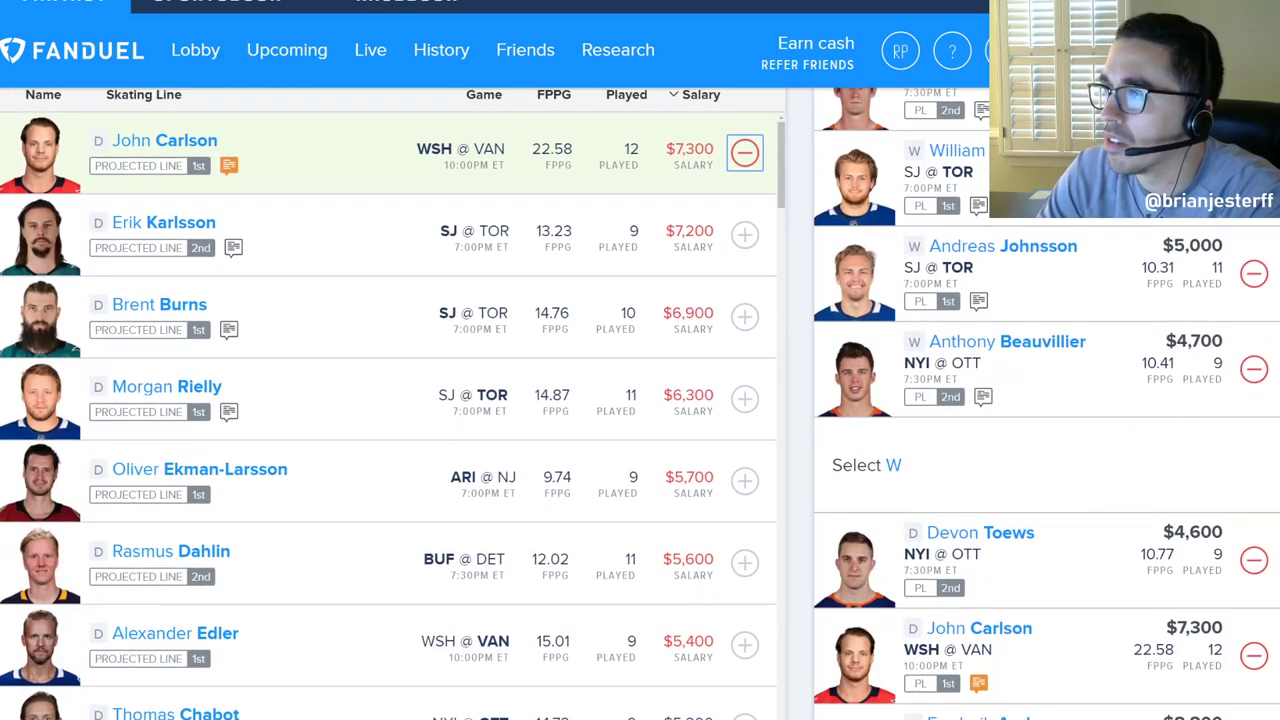
{"action": "key", "text": "ctrl+Tab"}
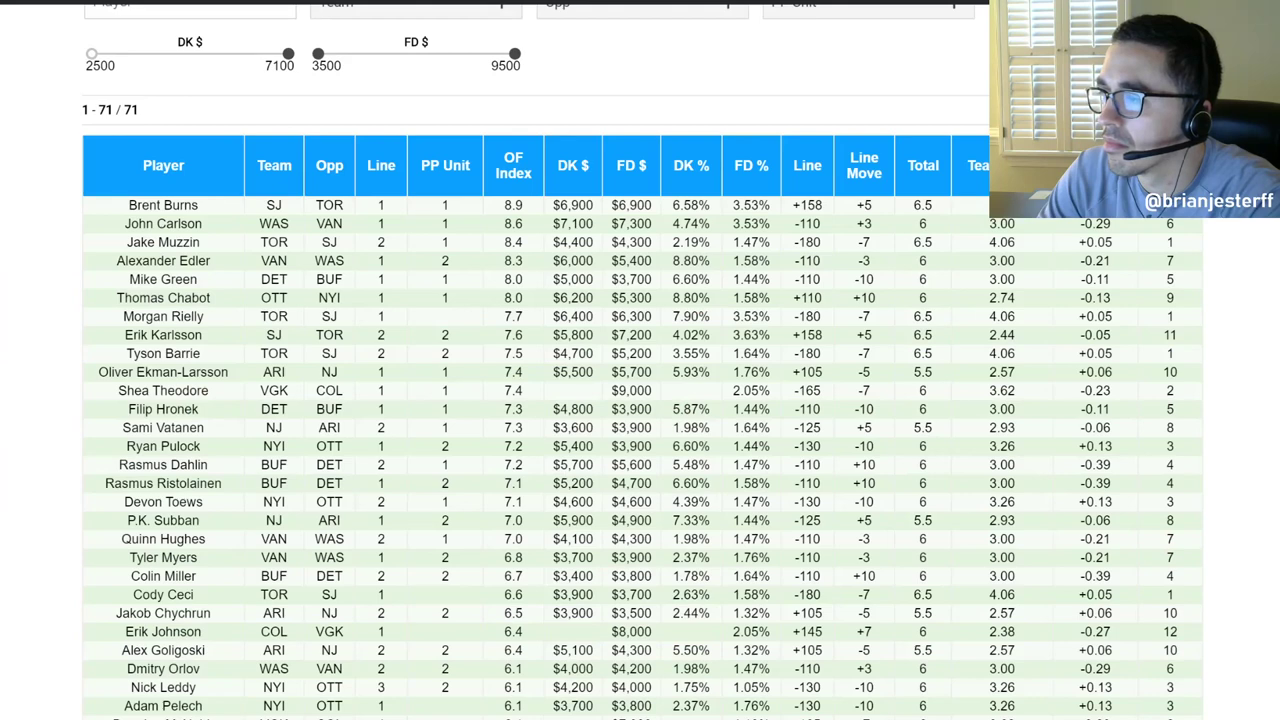
{"action": "key", "text": "ctrl+Tab"}
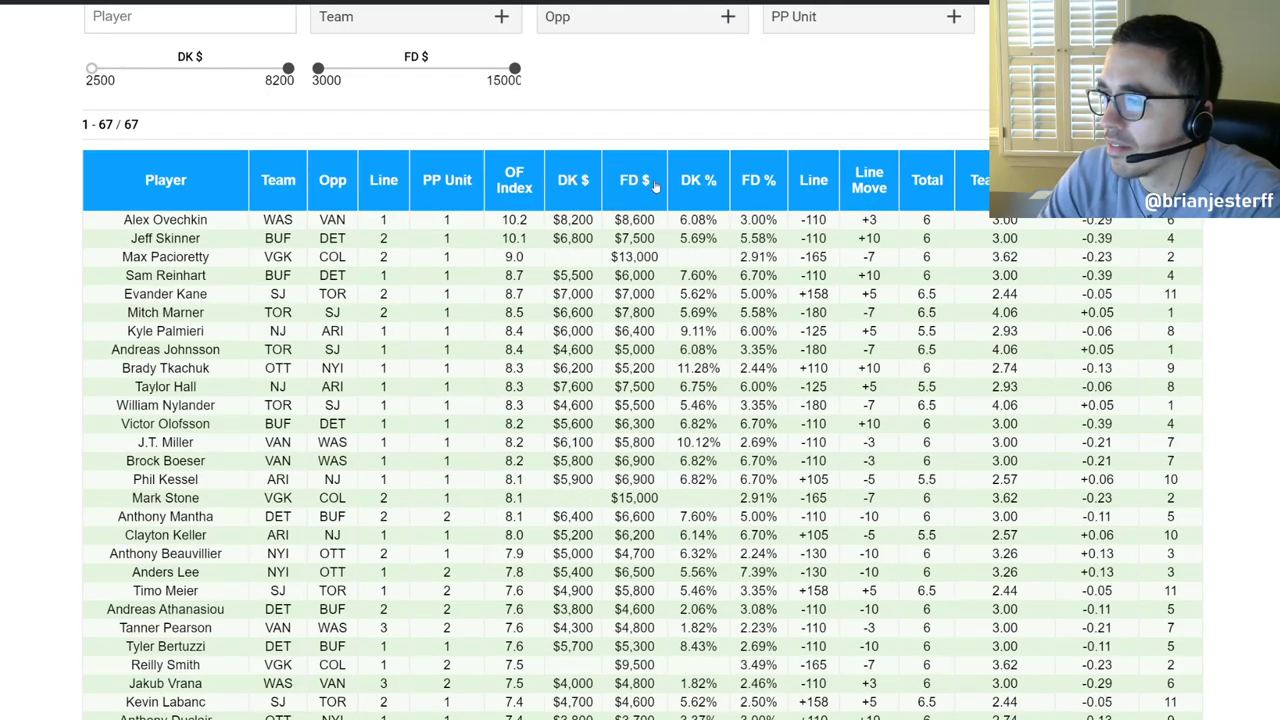
{"action": "scroll", "coordinate": [640, 222], "scroll_direction": "down", "scroll_amount": 1}
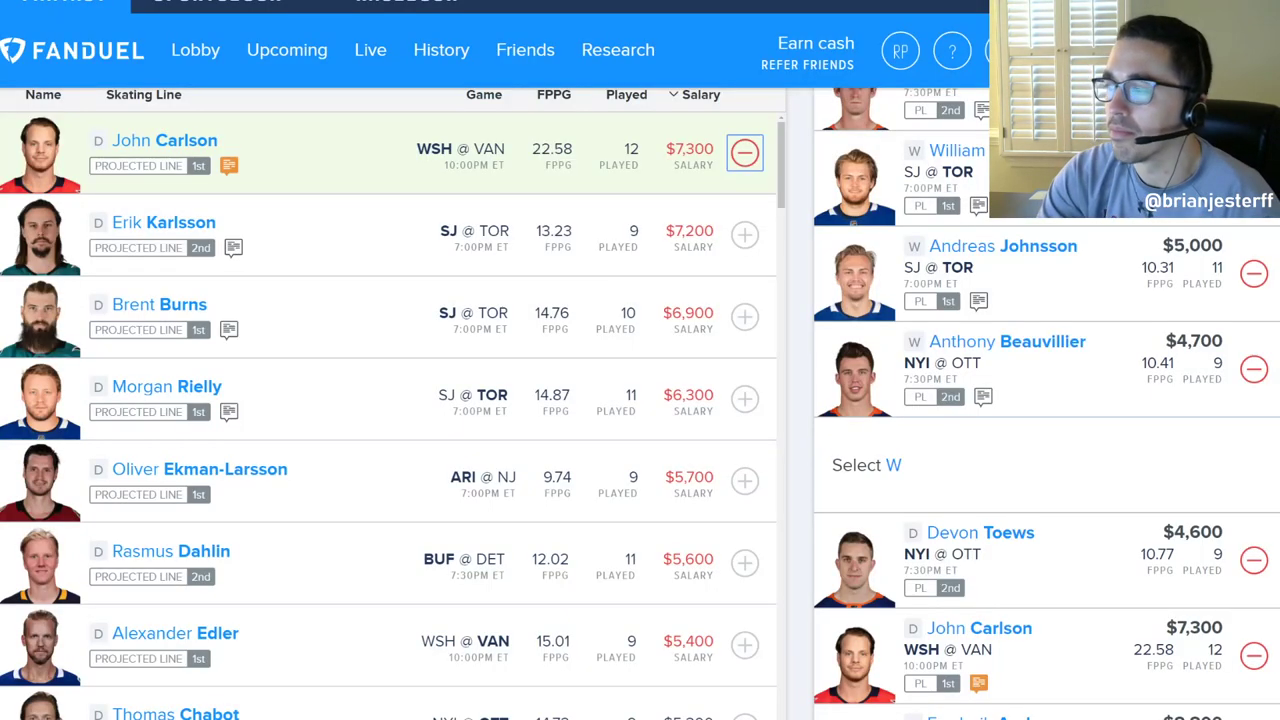
In the FanDuel player list, search for "tka" and add Brady Tkachuk to the open winger slot.
{"action": "scroll", "coordinate": [651, 320], "scroll_direction": "up", "scroll_amount": 1}
{"action": "scroll", "coordinate": [616, 270], "scroll_direction": "up", "scroll_amount": 1}
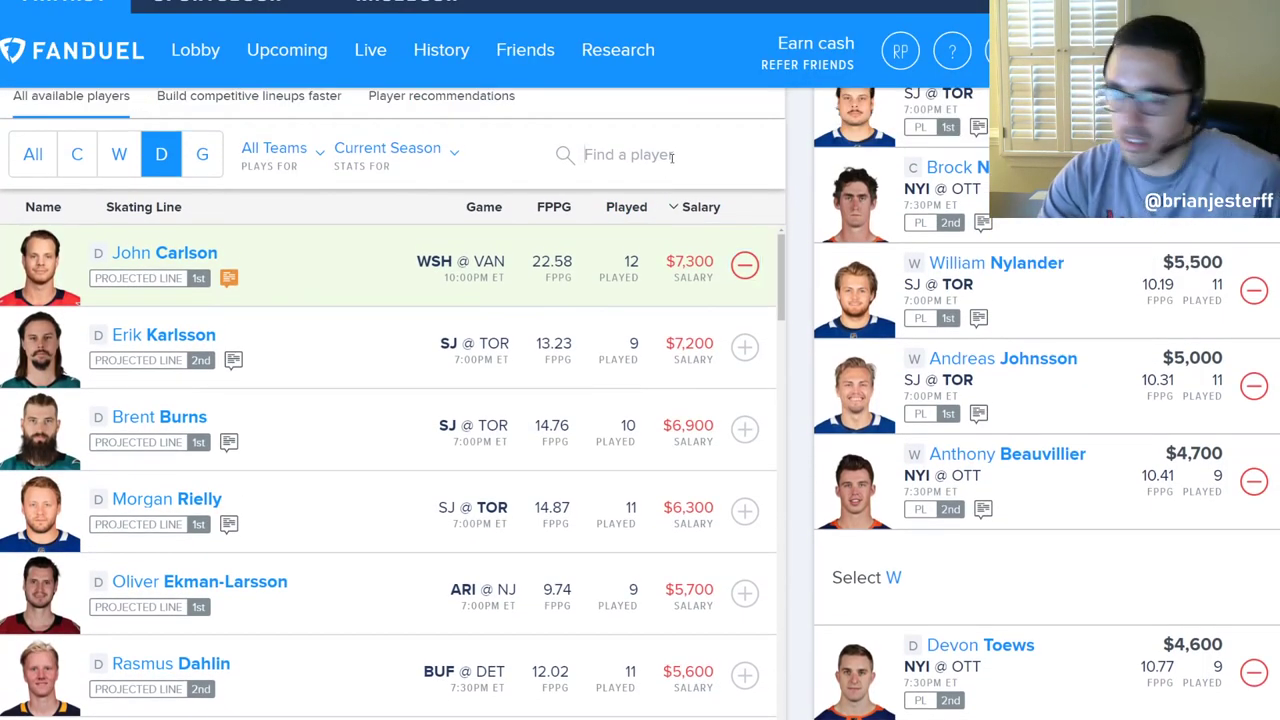
{"action": "left_click", "coordinate": [671, 157]}
{"action": "type", "text": "tka"}
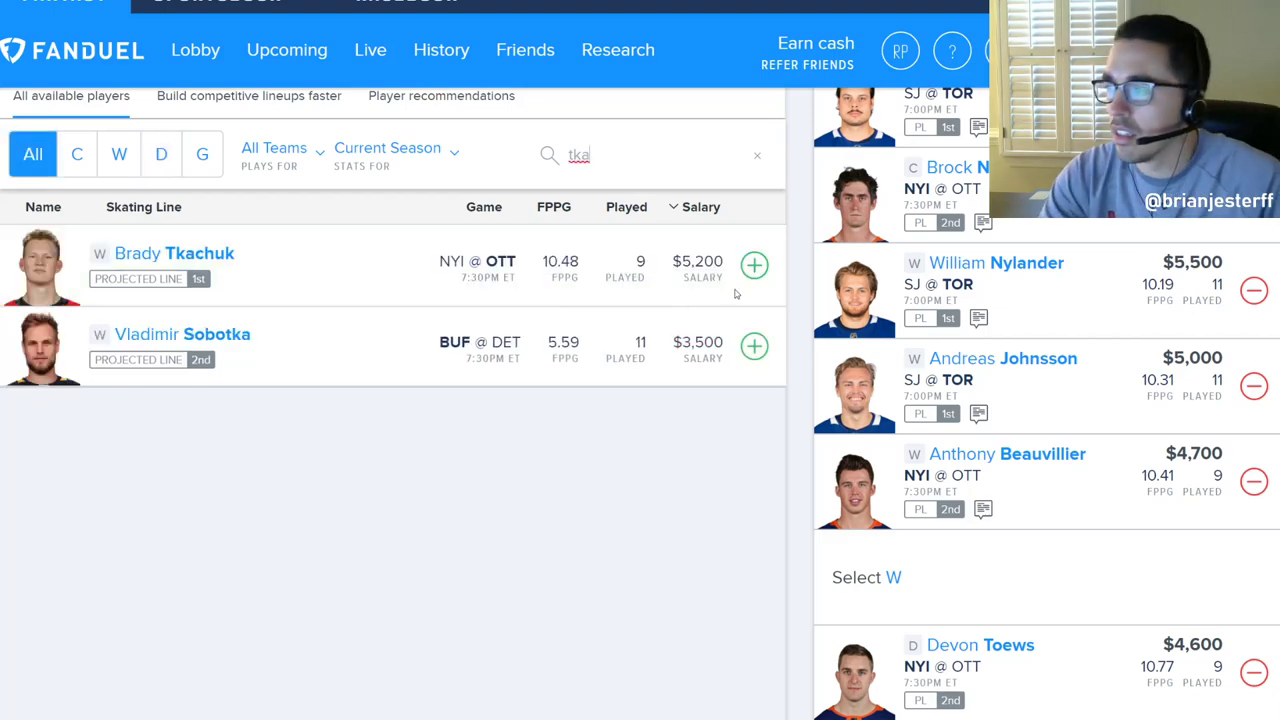
{"action": "left_click", "coordinate": [754, 265]}
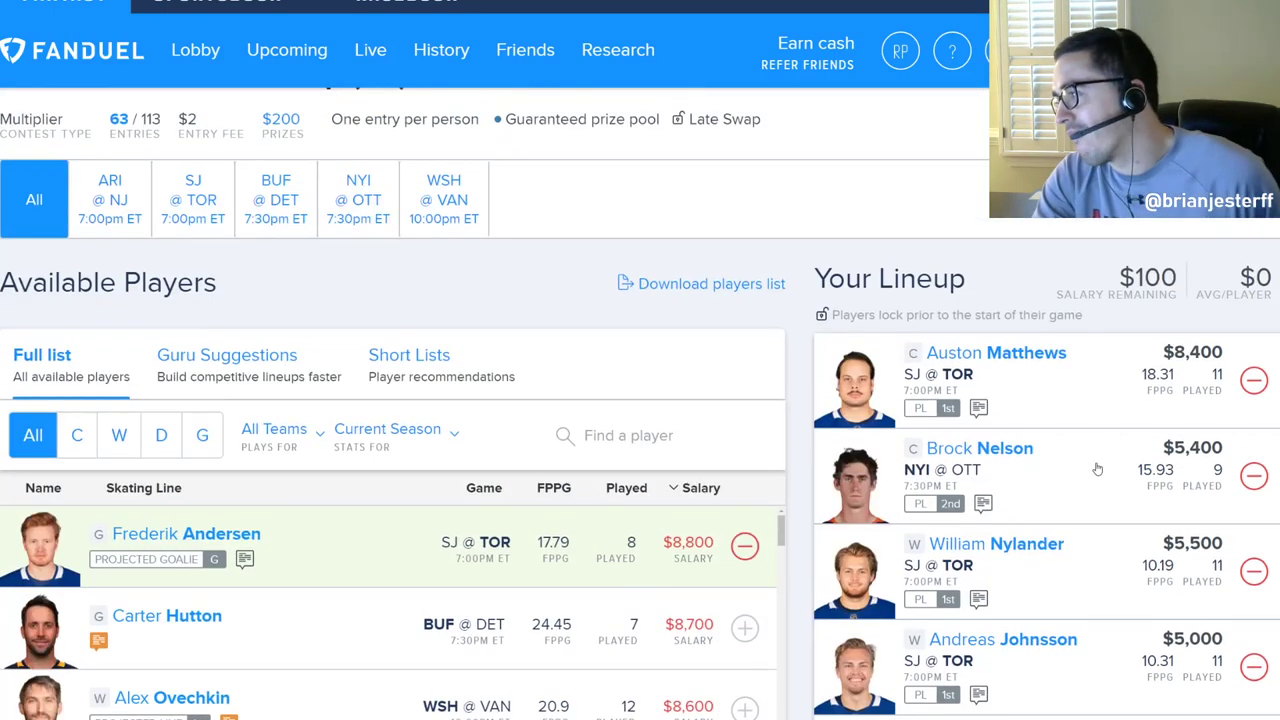
Look over the completed lineup from the centers down to goalie Frederik Andersen.
{"action": "scroll", "coordinate": [1100, 468], "scroll_direction": "down", "scroll_amount": 2}
{"action": "scroll", "coordinate": [1109, 315], "scroll_direction": "down", "scroll_amount": 2}
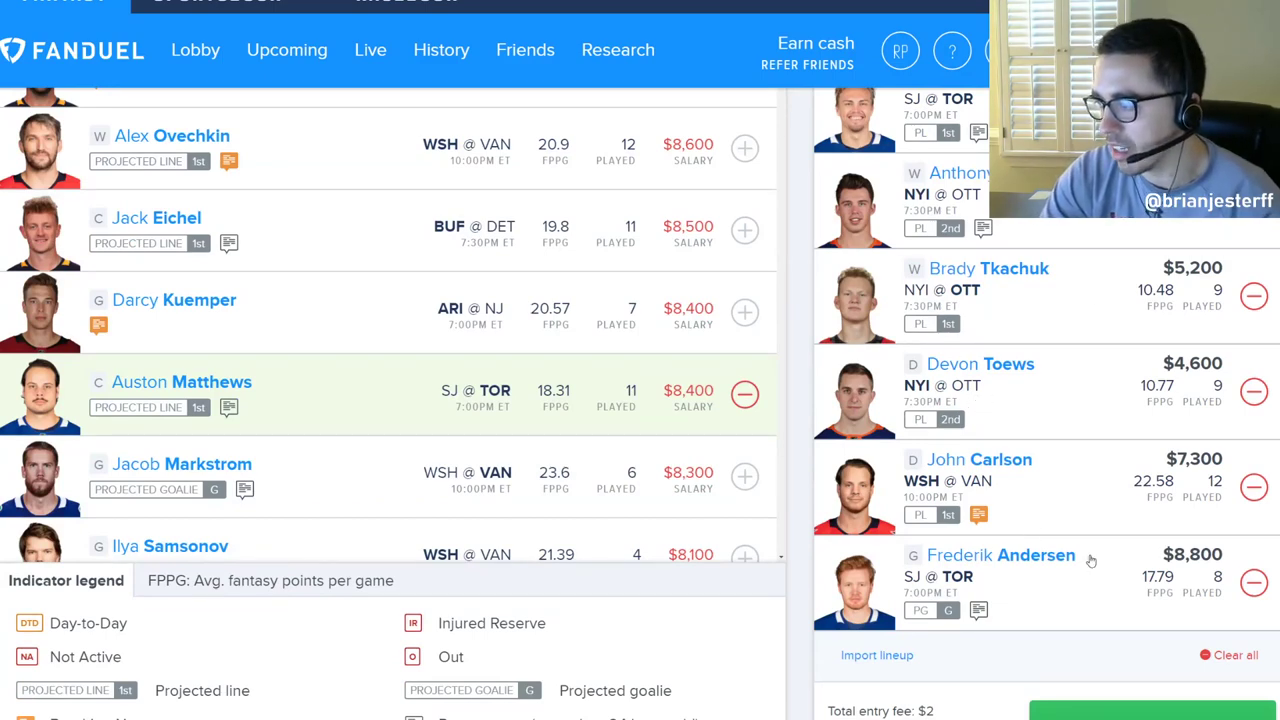
{"action": "scroll", "coordinate": [1092, 552], "scroll_direction": "up", "scroll_amount": 1}
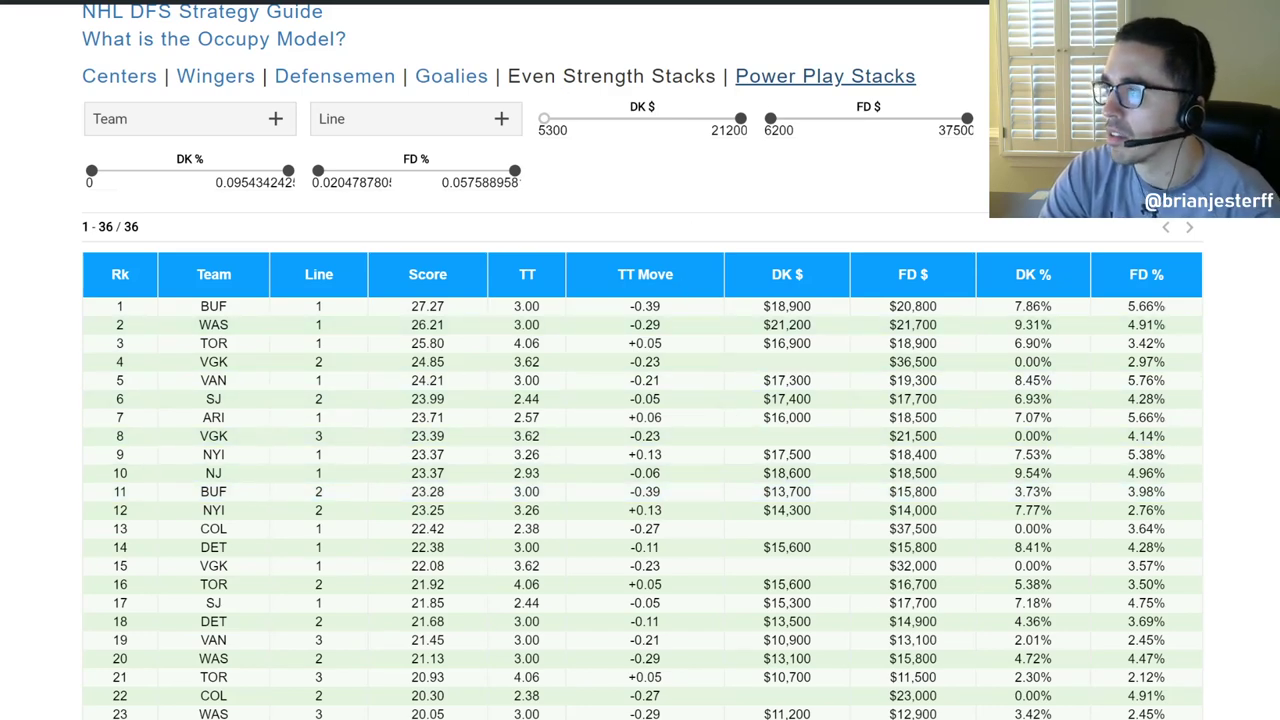
Open the Occupy Model's goalies table and sort it by Opp TT Move to compare the goalies.
{"action": "left_click", "coordinate": [451, 76]}
{"action": "left_click", "coordinate": [1016, 352]}
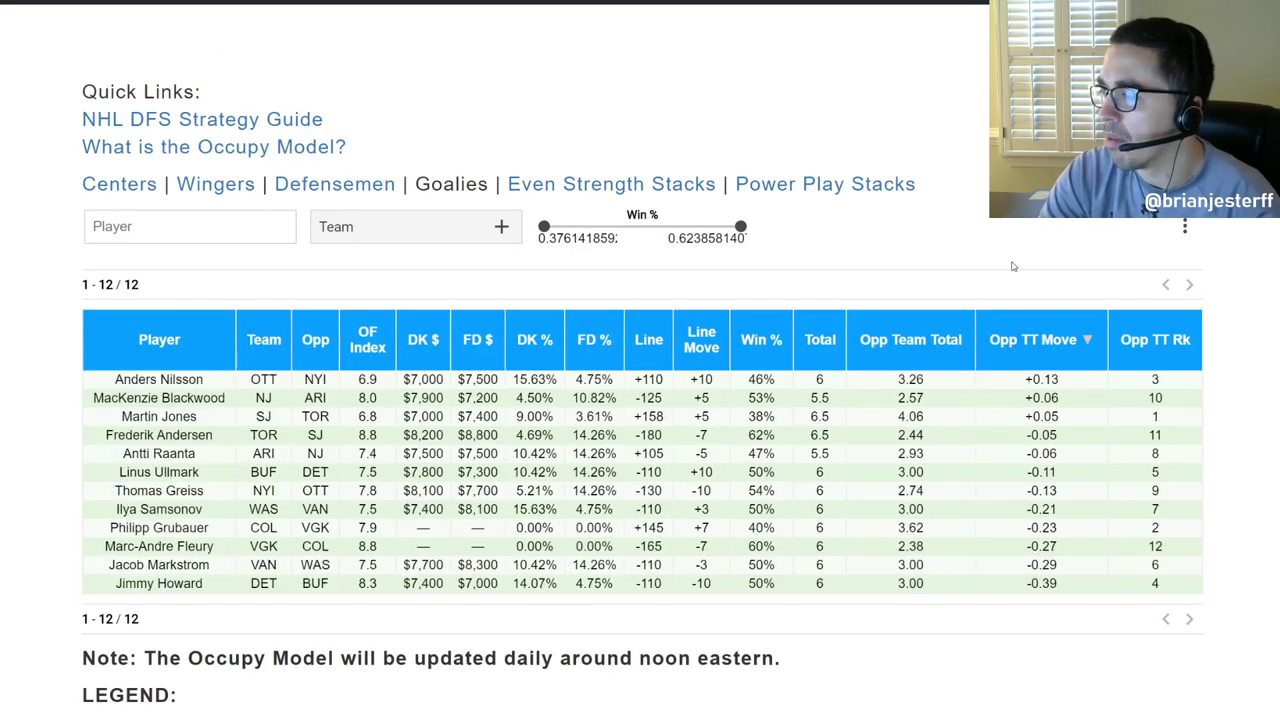
{"action": "scroll", "coordinate": [1012, 266], "scroll_direction": "down", "scroll_amount": 1}
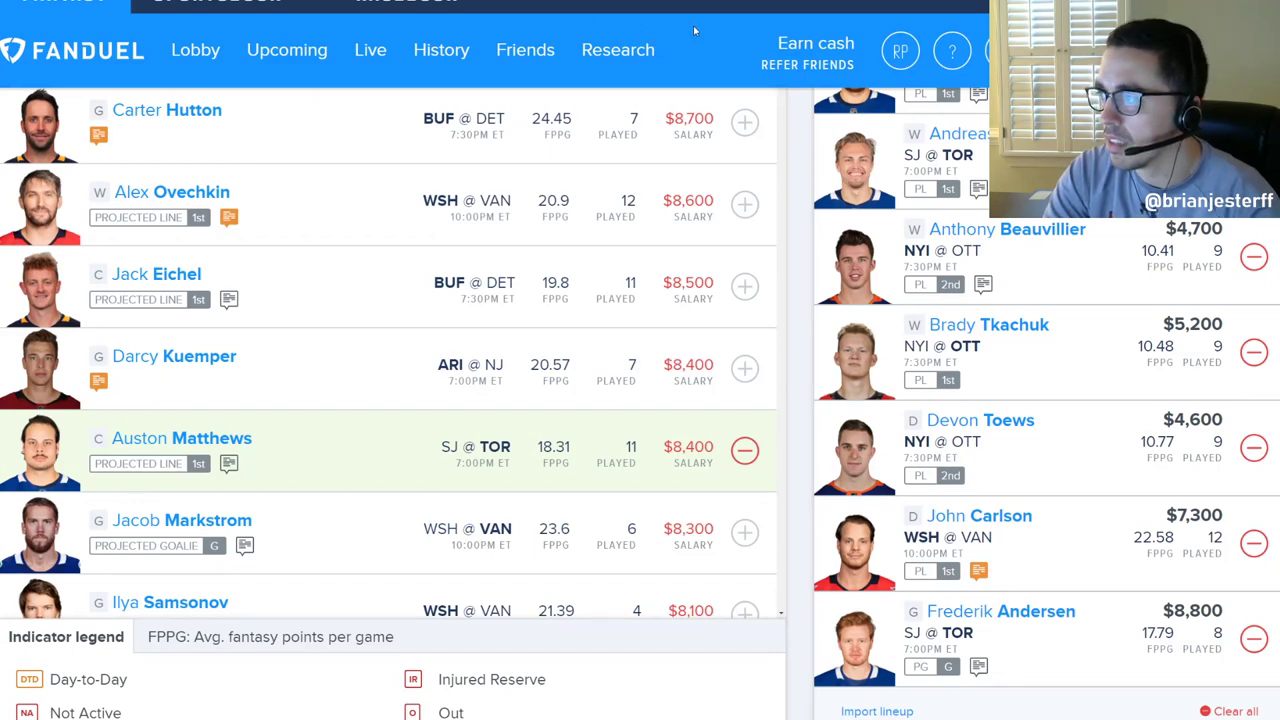
Go to the FanDuel lobby and examine the fill levels and overlays of the NHL Multipliers contests.
{"action": "left_click", "coordinate": [635, 50]}
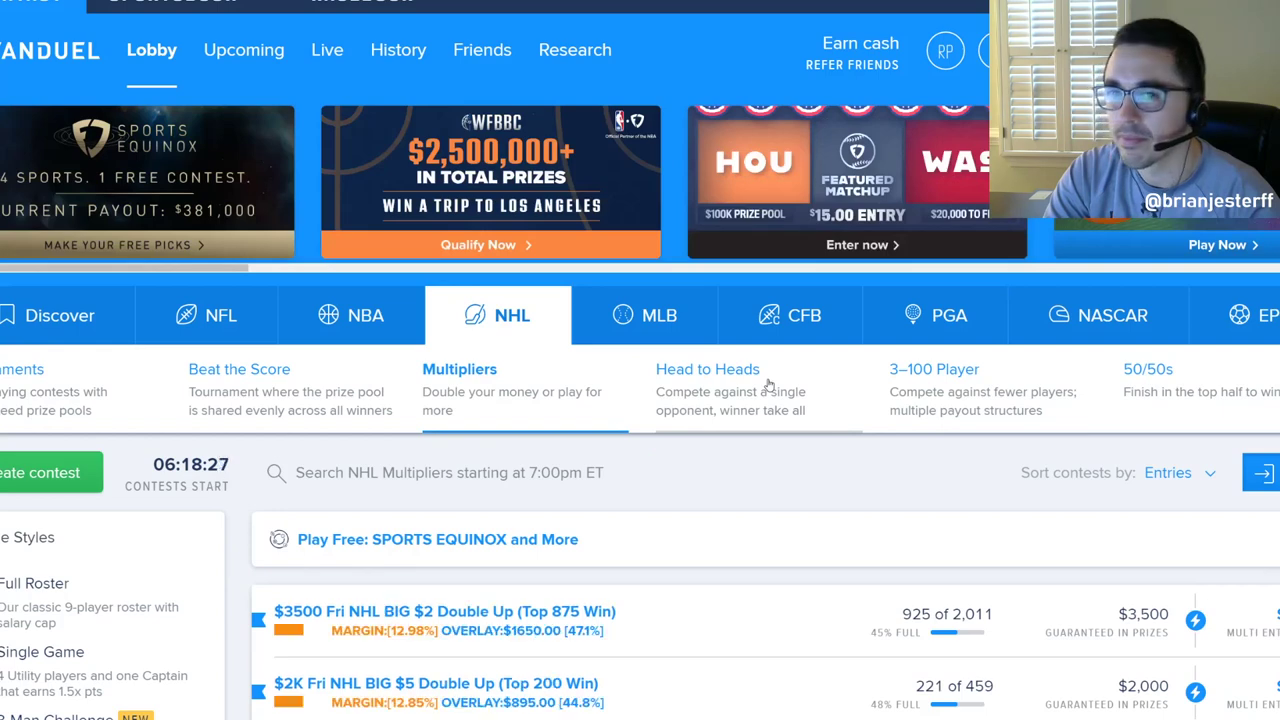
{"action": "scroll", "coordinate": [724, 422], "scroll_direction": "down", "scroll_amount": 1}
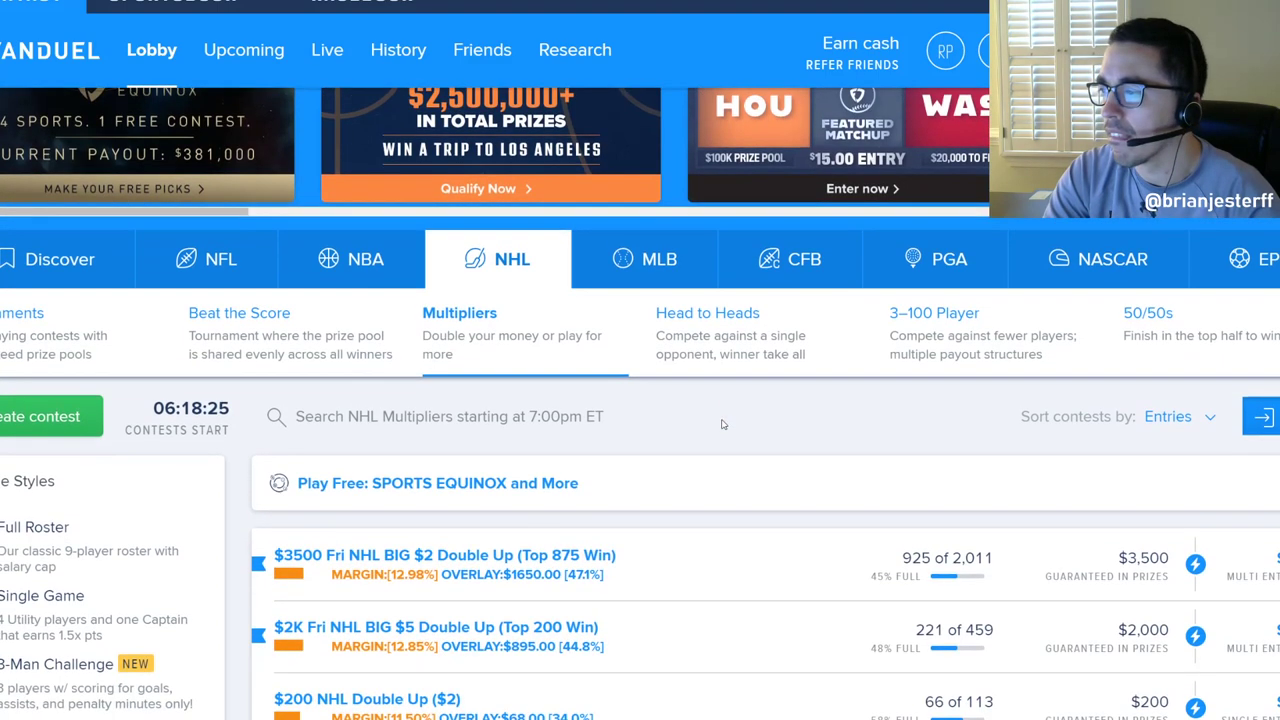
{"action": "scroll", "coordinate": [813, 429], "scroll_direction": "down", "scroll_amount": 1}
{"action": "scroll", "coordinate": [813, 429], "scroll_direction": "down", "scroll_amount": 1}
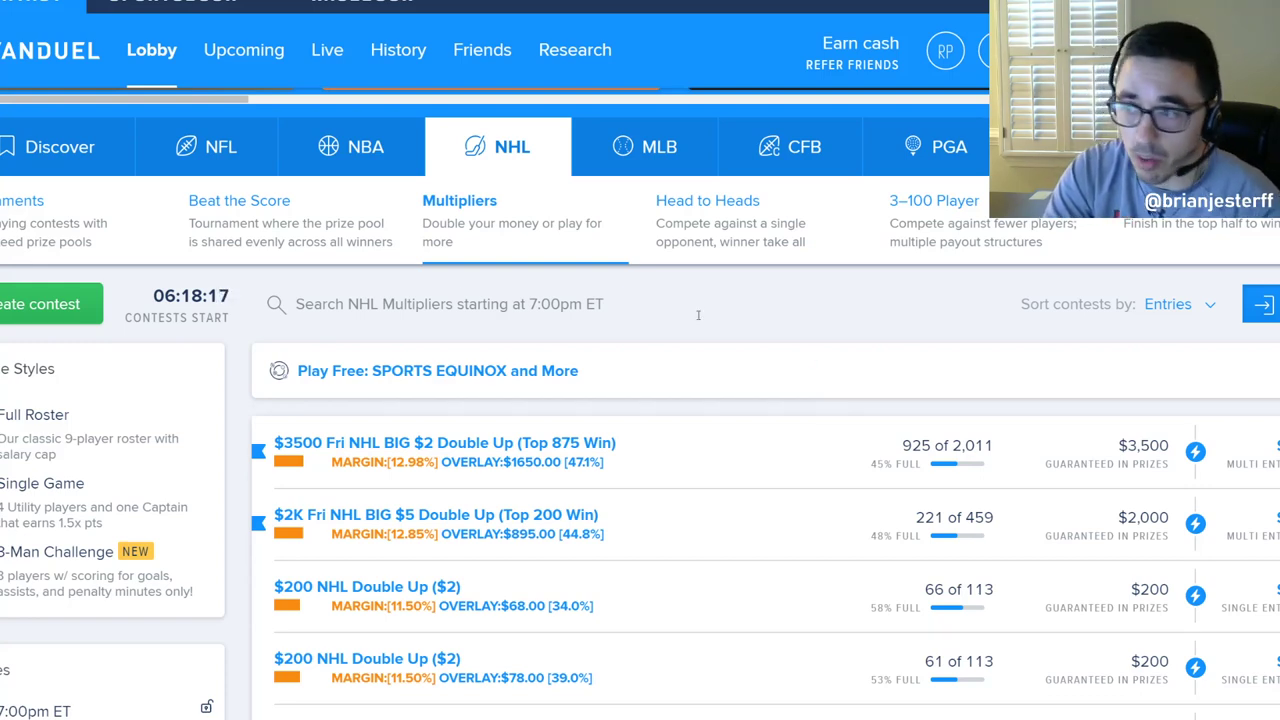
Switch the lobby to NHL tournaments and narrow the contests to satellites and qualifiers.
{"action": "left_click", "coordinate": [70, 255]}
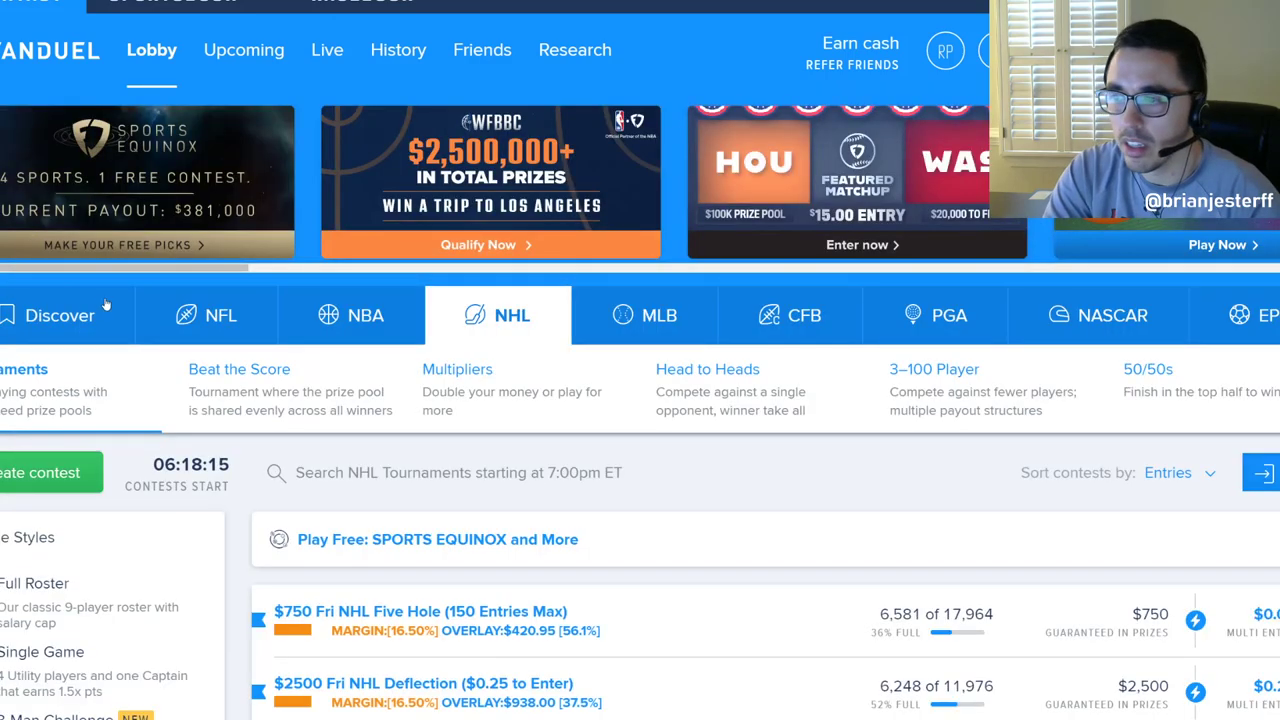
{"action": "scroll", "coordinate": [107, 305], "scroll_direction": "down", "scroll_amount": 4}
{"action": "scroll", "coordinate": [107, 305], "scroll_direction": "down", "scroll_amount": 3}
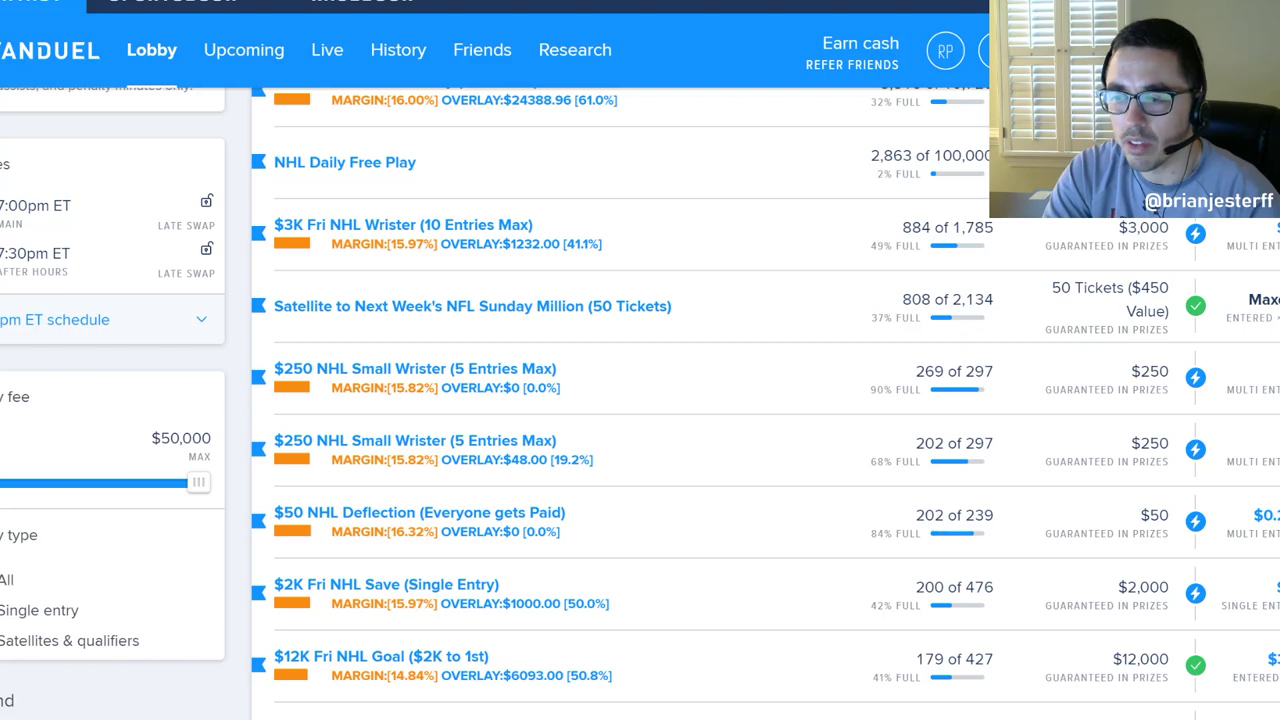
{"action": "left_click", "coordinate": [95, 645]}
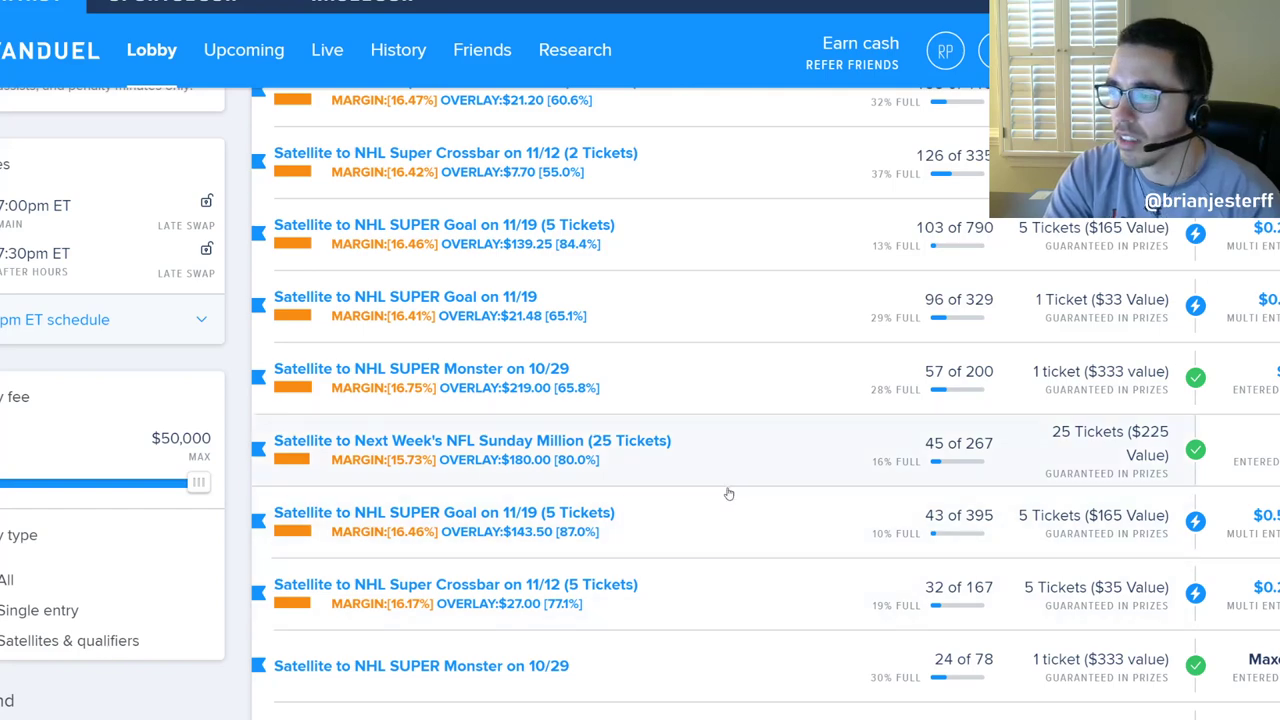
Examine the entries, ticket prizes and overlays of the larger NHL SUPER Goal, Super Crossbar and SUPER Monster satellites.
{"action": "scroll", "coordinate": [729, 492], "scroll_direction": "up", "scroll_amount": 3}
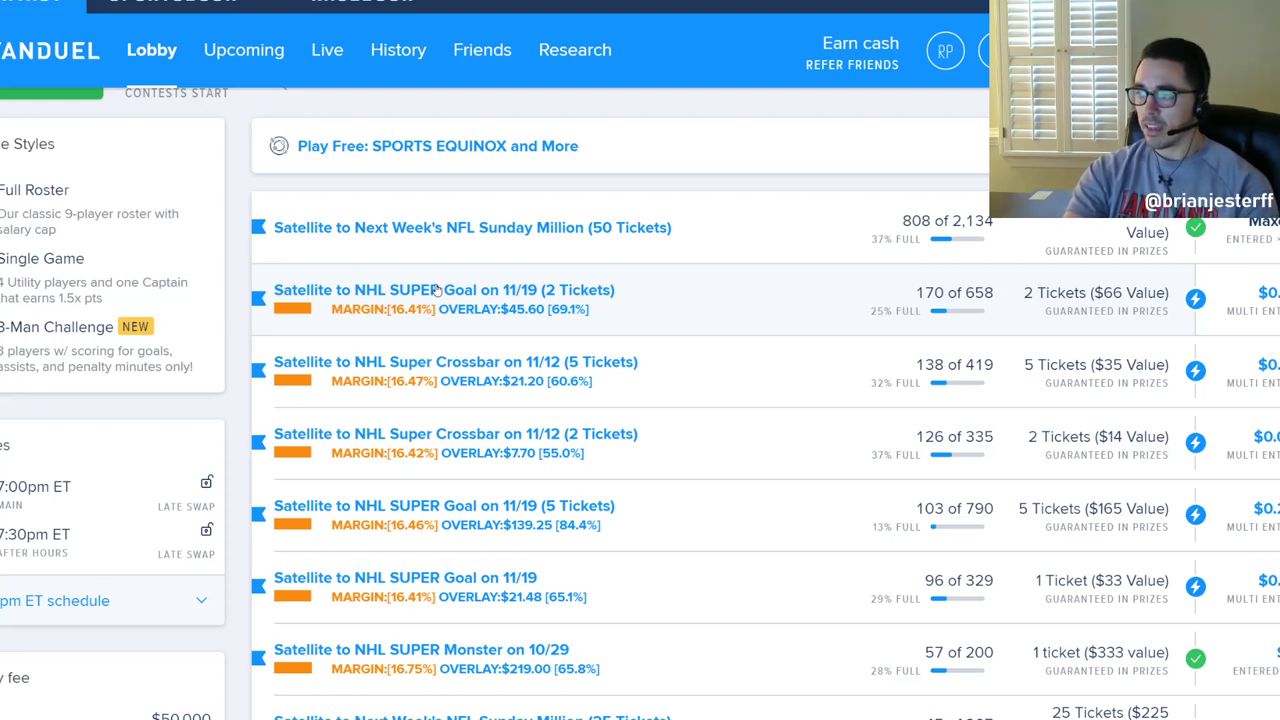
{"action": "scroll", "coordinate": [400, 500], "scroll_direction": "down", "scroll_amount": 3}
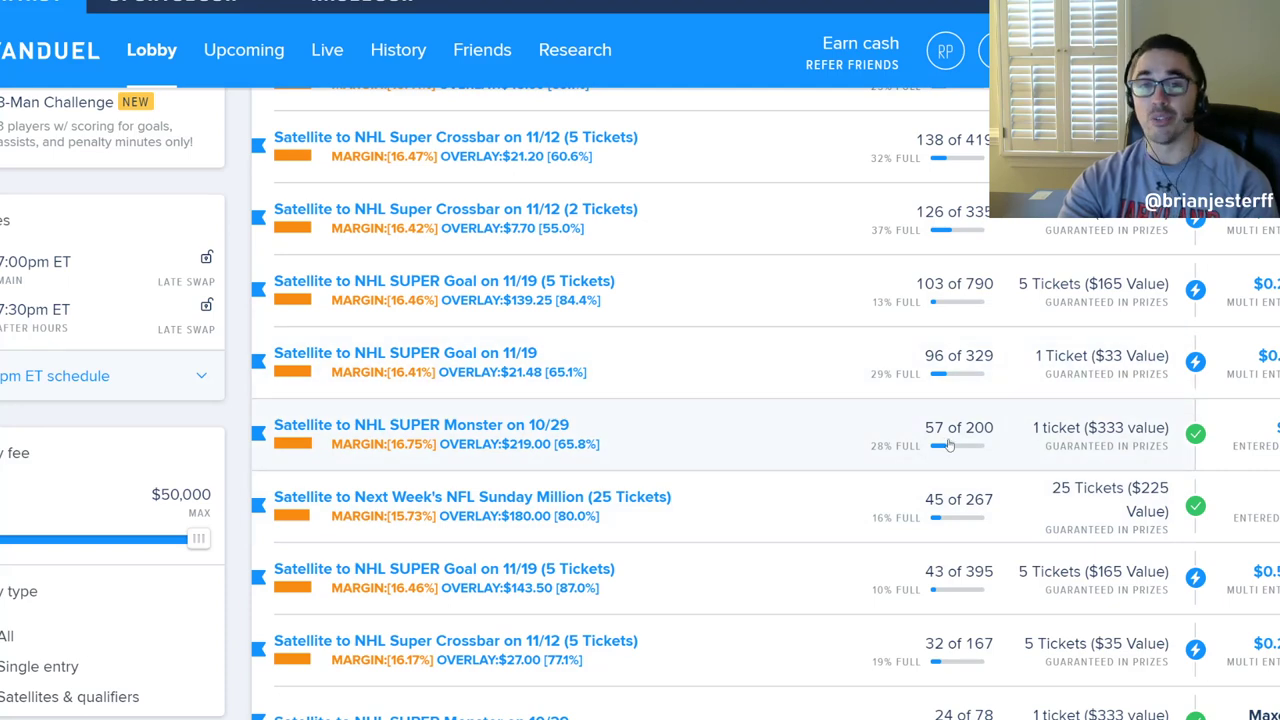
{"action": "scroll", "coordinate": [935, 390], "scroll_direction": "down", "scroll_amount": 2}
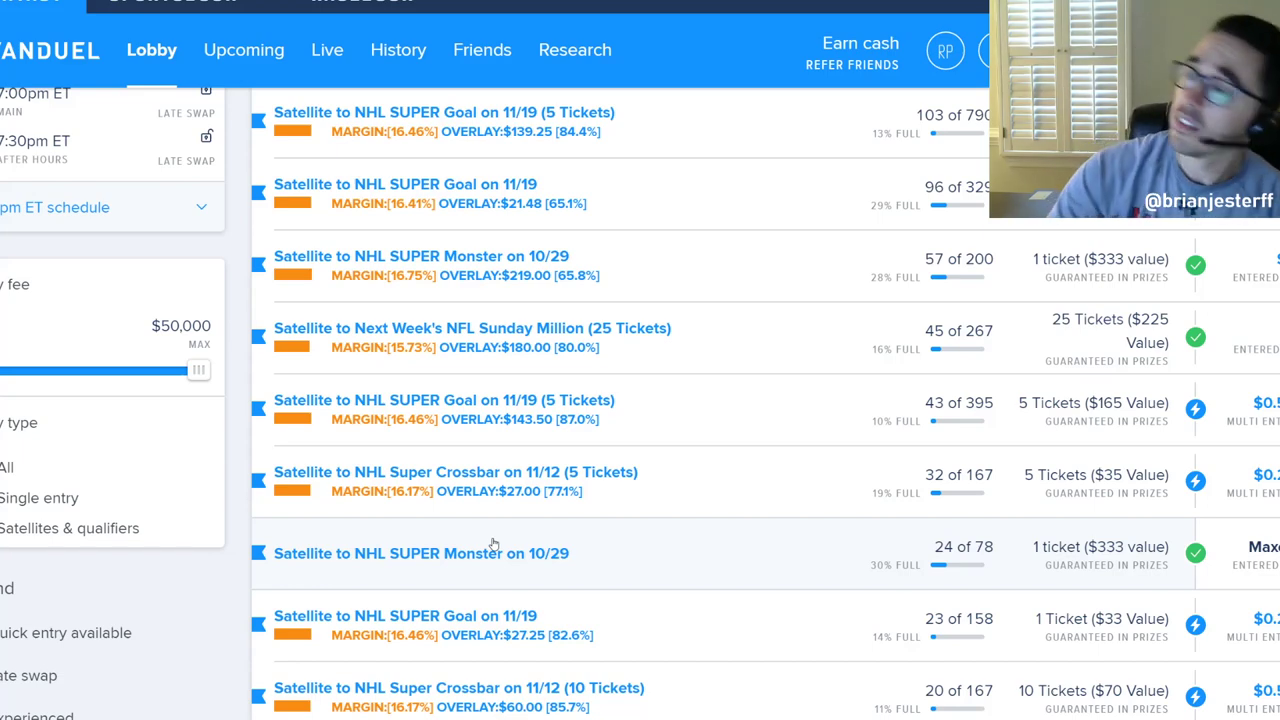
{"action": "scroll", "coordinate": [500, 520], "scroll_direction": "up", "scroll_amount": 5}
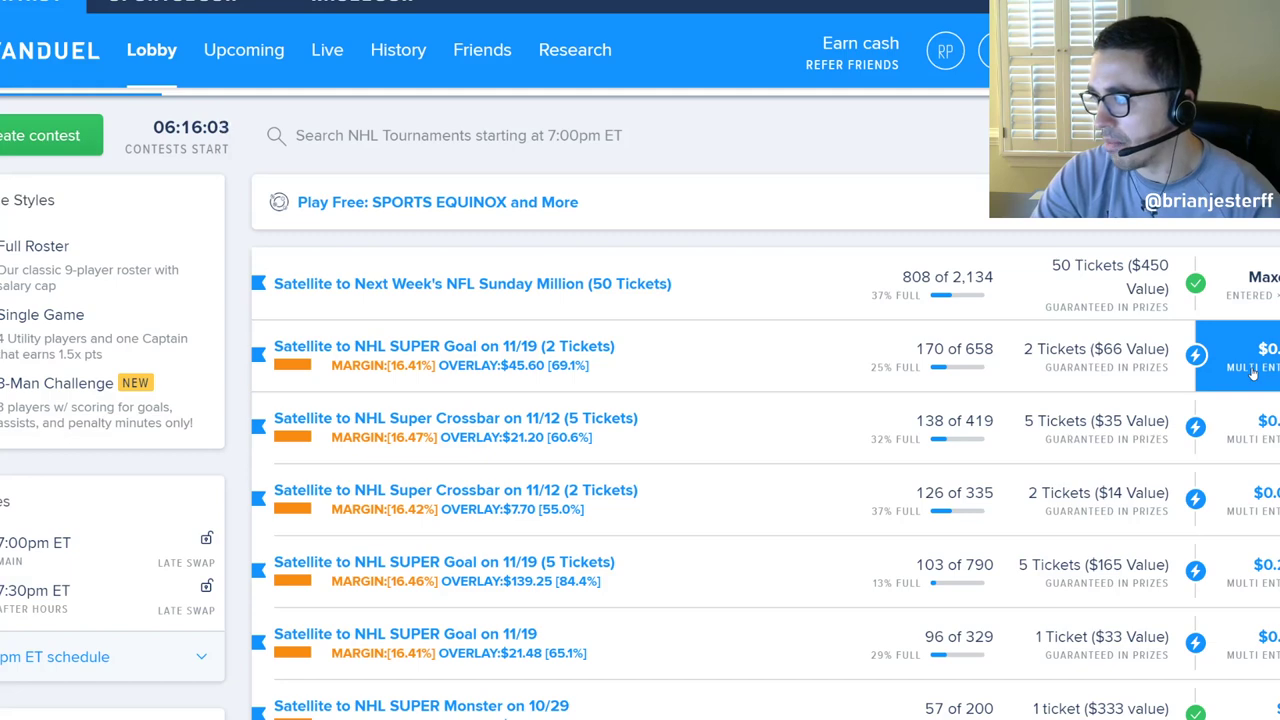
{"action": "scroll", "coordinate": [858, 404], "scroll_direction": "down", "scroll_amount": 5}
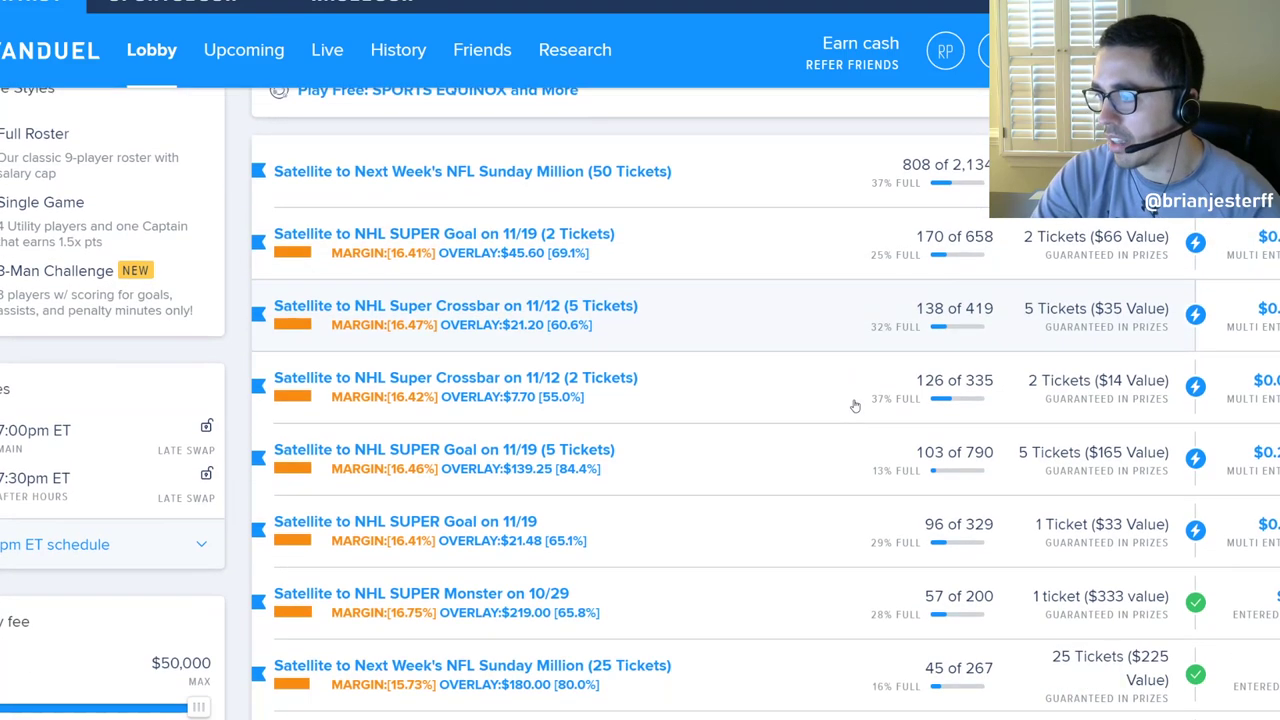
{"action": "scroll", "coordinate": [855, 404], "scroll_direction": "down", "scroll_amount": 3}
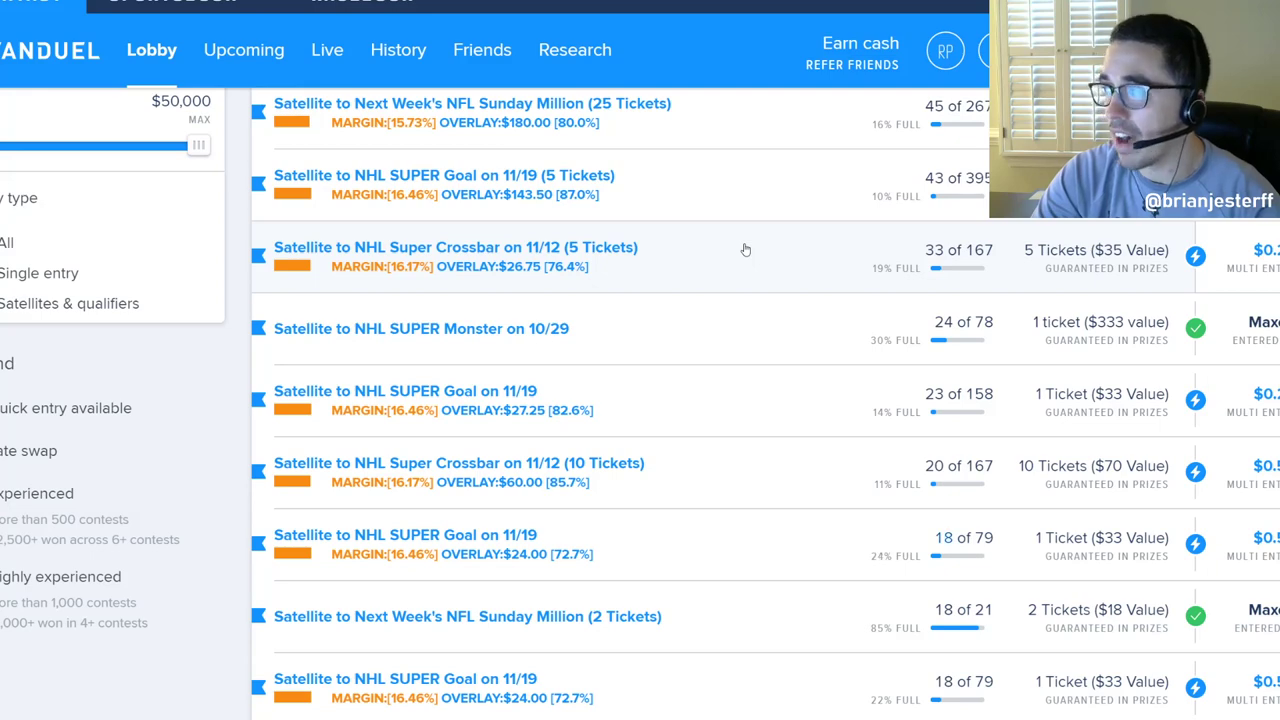
{"action": "scroll", "coordinate": [805, 435], "scroll_direction": "down", "scroll_amount": 4}
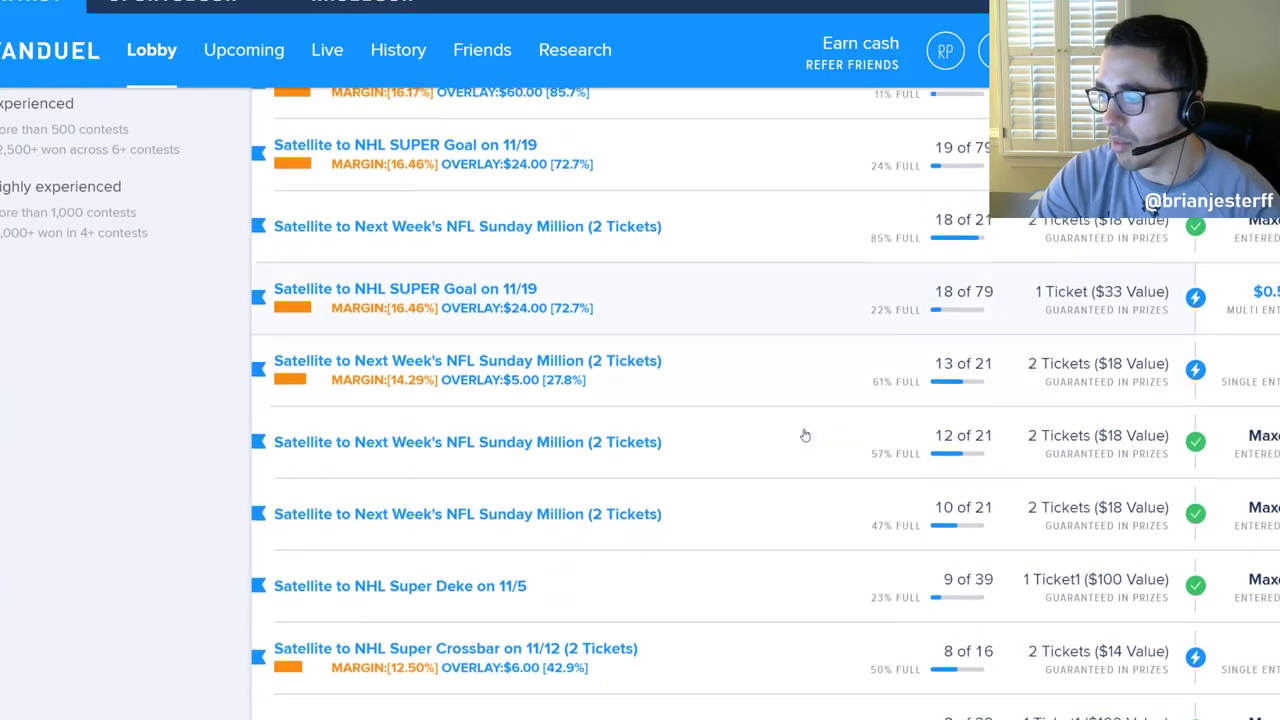
{"action": "scroll", "coordinate": [806, 430], "scroll_direction": "up", "scroll_amount": 4}
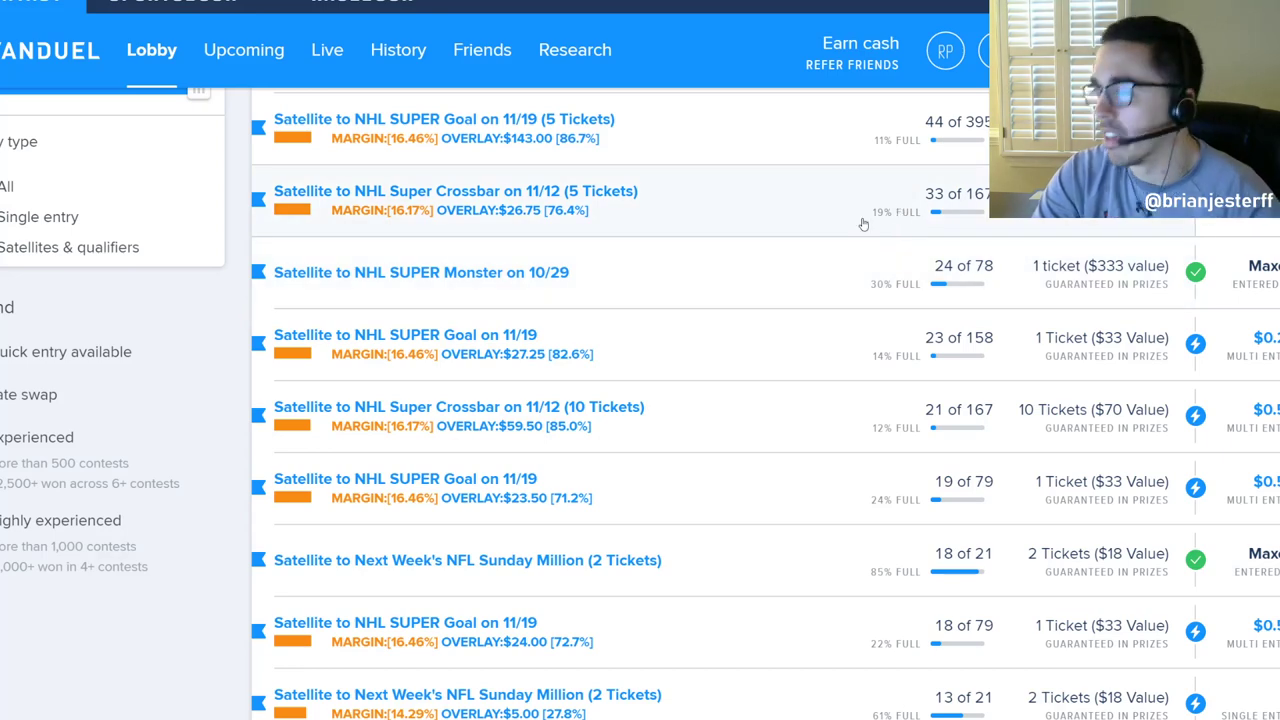
{"action": "scroll", "coordinate": [826, 261], "scroll_direction": "up", "scroll_amount": 2}
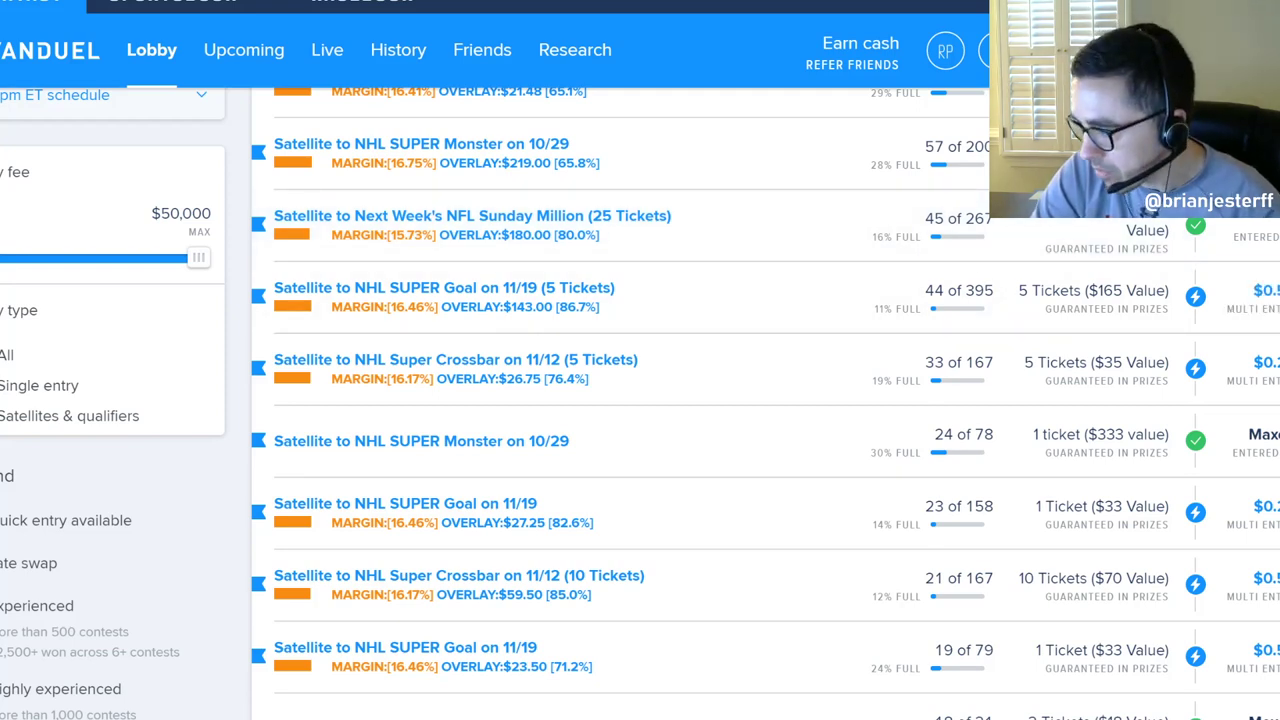
Go through the smaller satellites further down the list and compare them with the largest ones at its start.
{"action": "scroll", "coordinate": [980, 470], "scroll_direction": "down", "scroll_amount": 10}
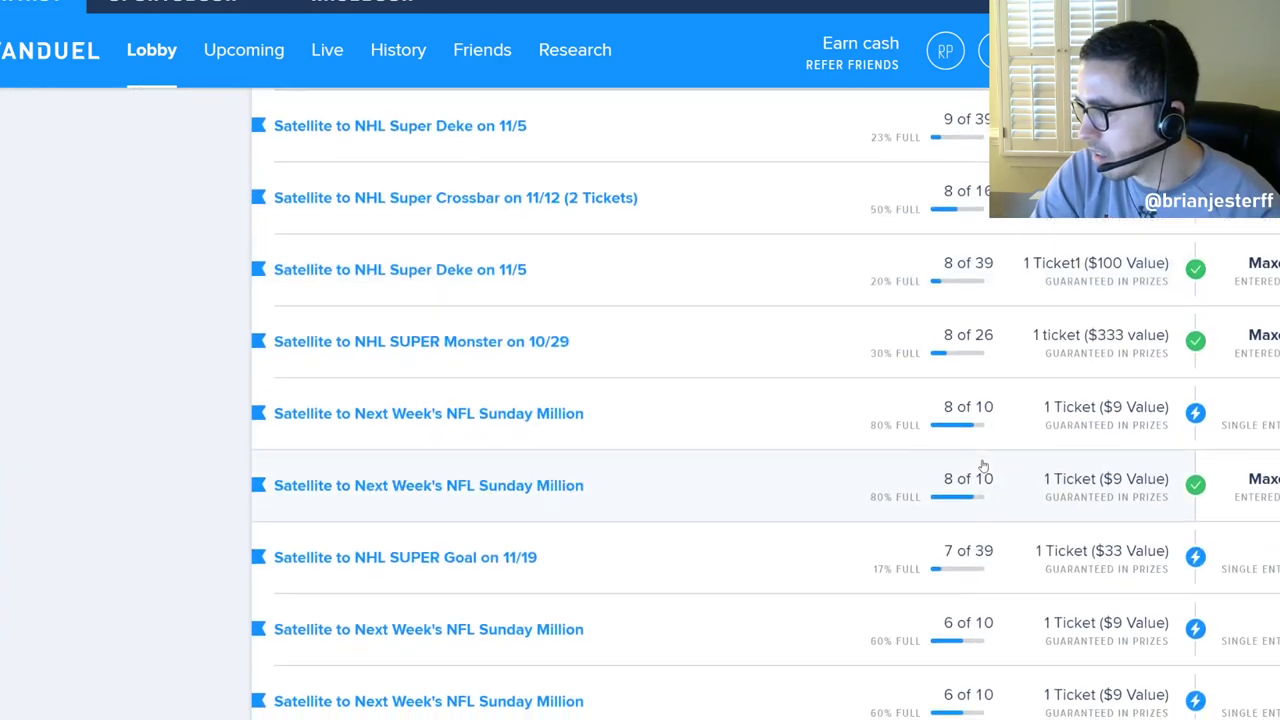
{"action": "scroll", "coordinate": [983, 466], "scroll_direction": "down", "scroll_amount": 3}
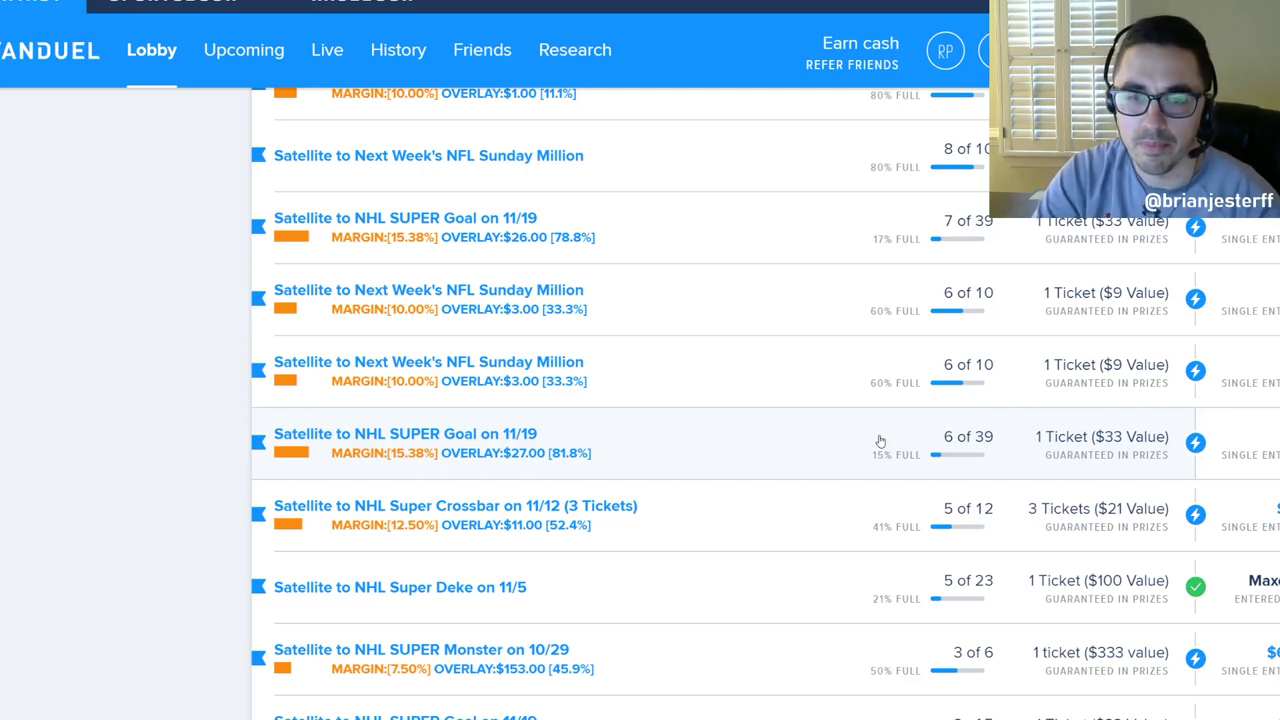
{"action": "scroll", "coordinate": [1108, 515], "scroll_direction": "up", "scroll_amount": 5}
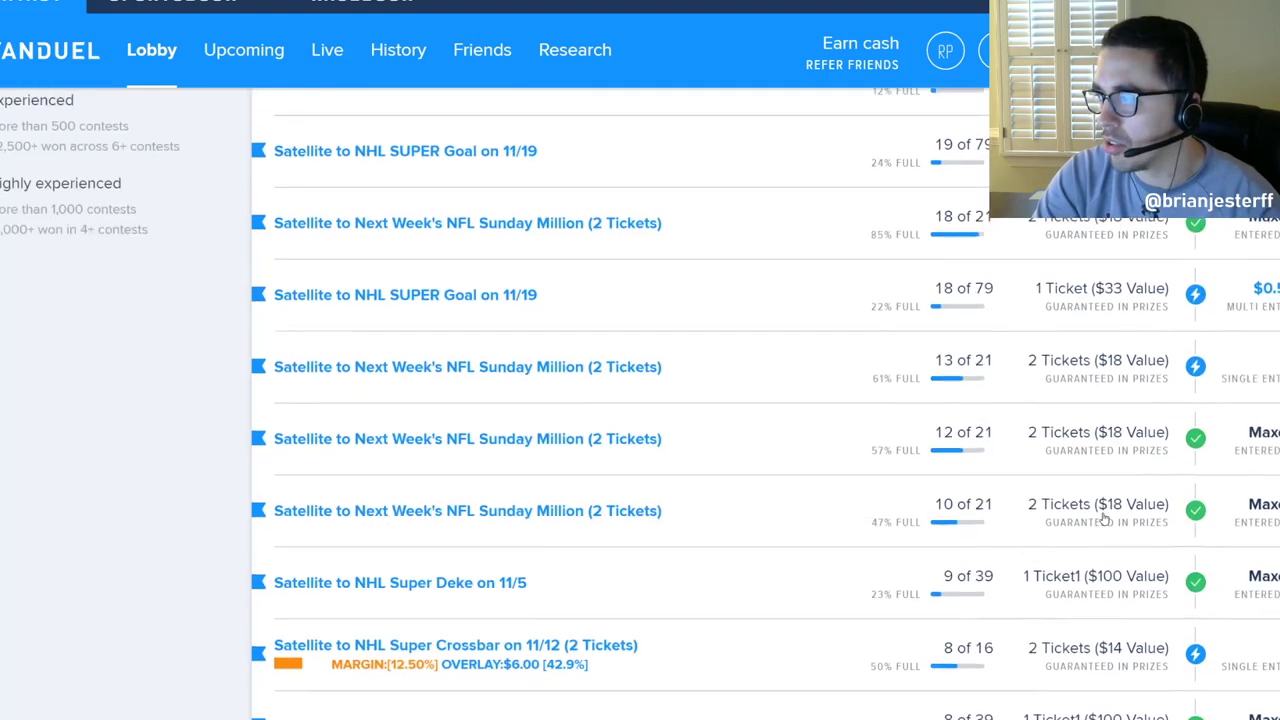
{"action": "scroll", "coordinate": [1105, 517], "scroll_direction": "up", "scroll_amount": 10}
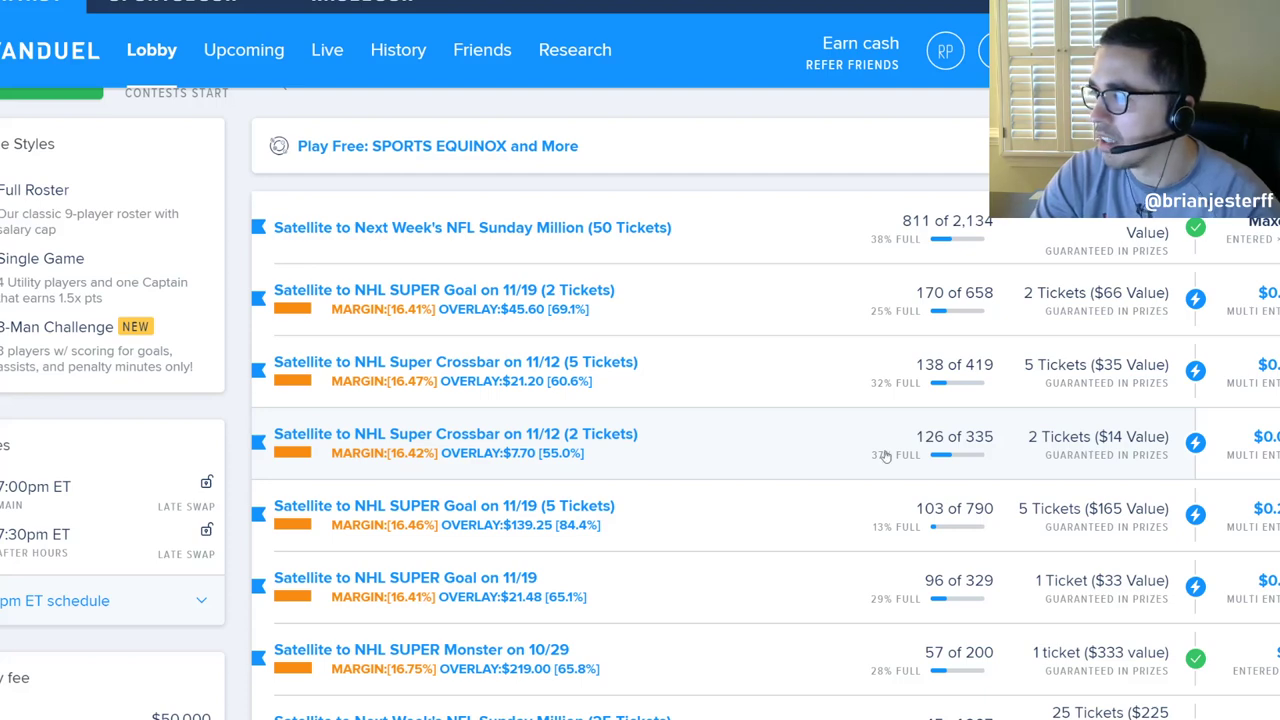
{"action": "scroll", "coordinate": [622, 328], "scroll_direction": "down", "scroll_amount": 1}
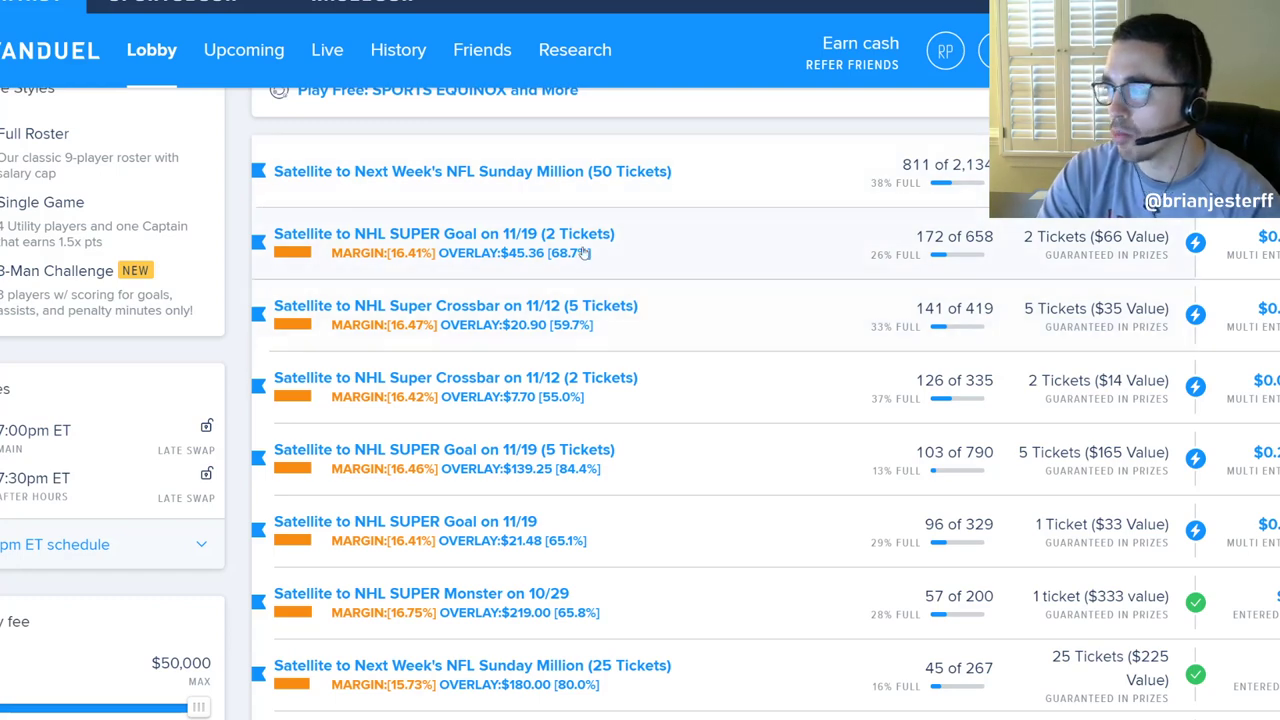
{"action": "scroll", "coordinate": [648, 232], "scroll_direction": "down", "scroll_amount": 2}
{"action": "scroll", "coordinate": [648, 232], "scroll_direction": "up", "scroll_amount": 1}
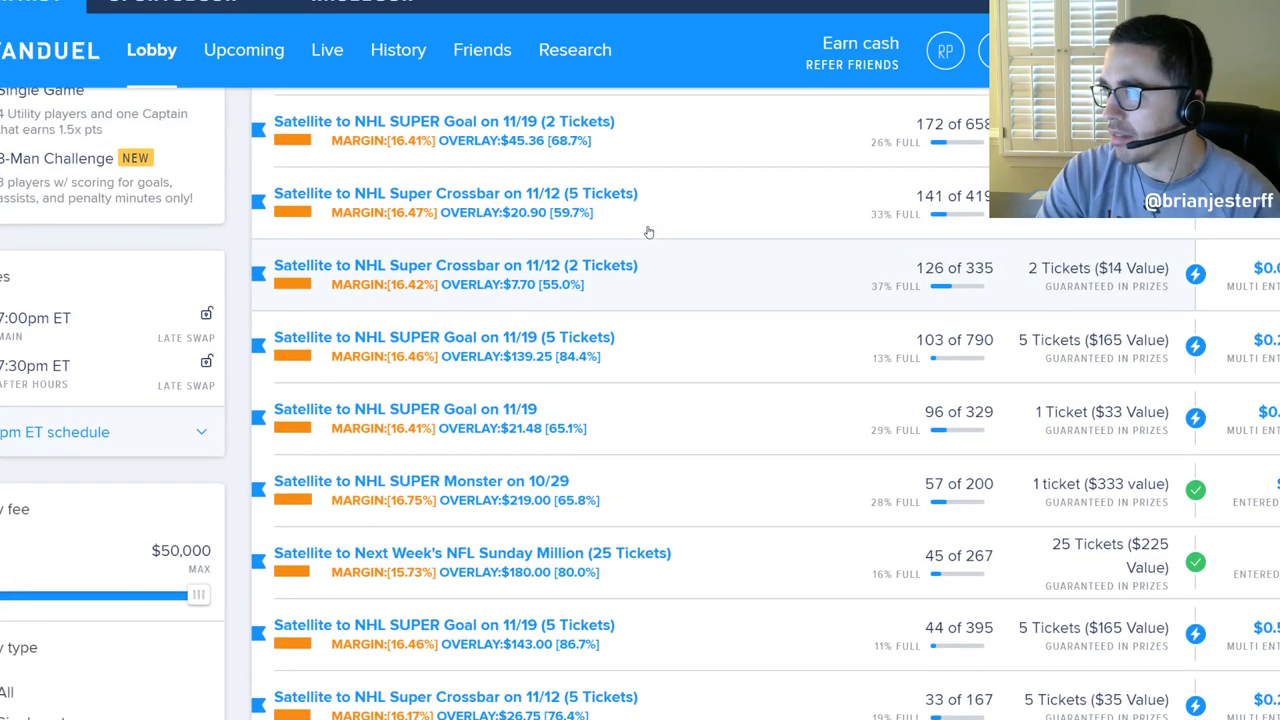